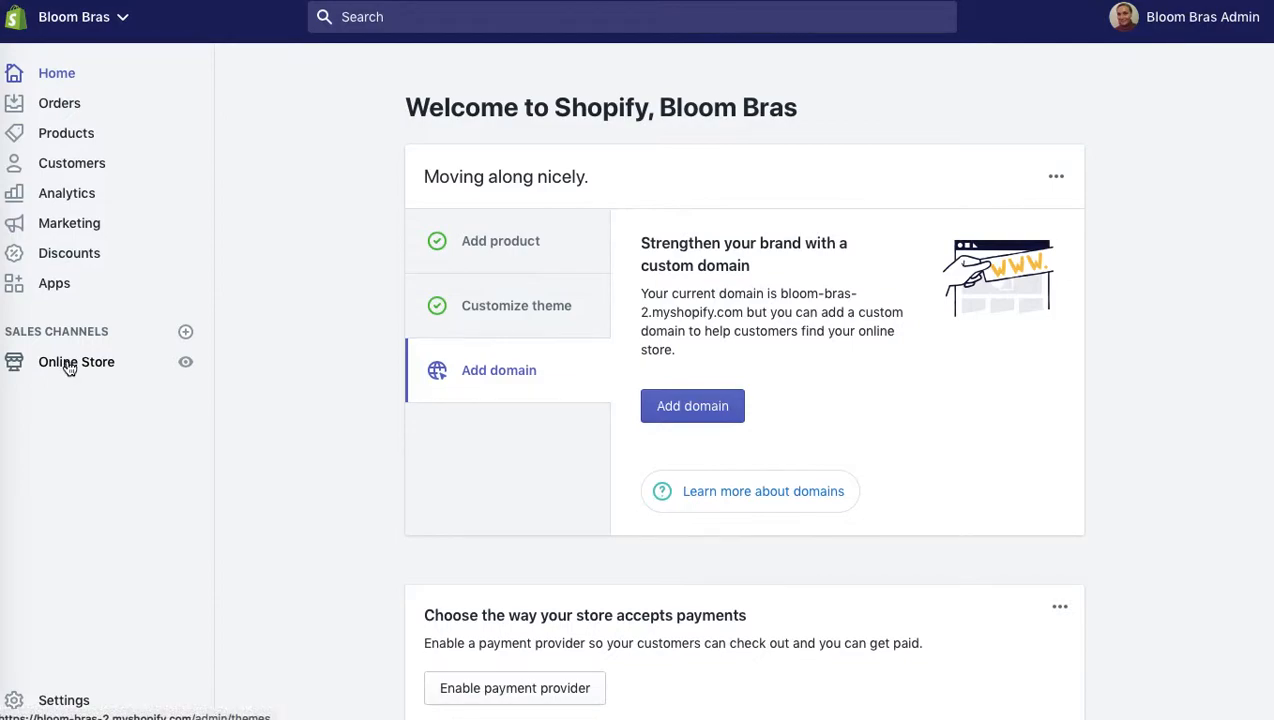
Start a new blog post in the online store's blog section.
click(69, 363)
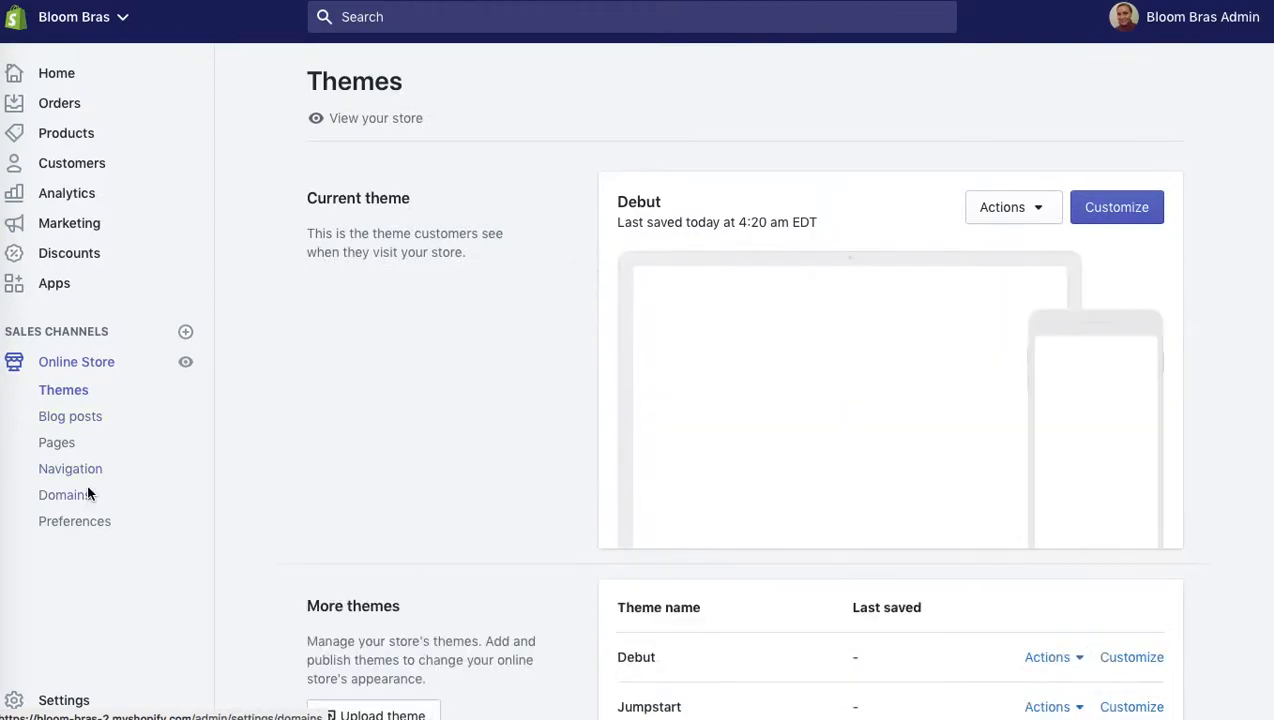
click(72, 420)
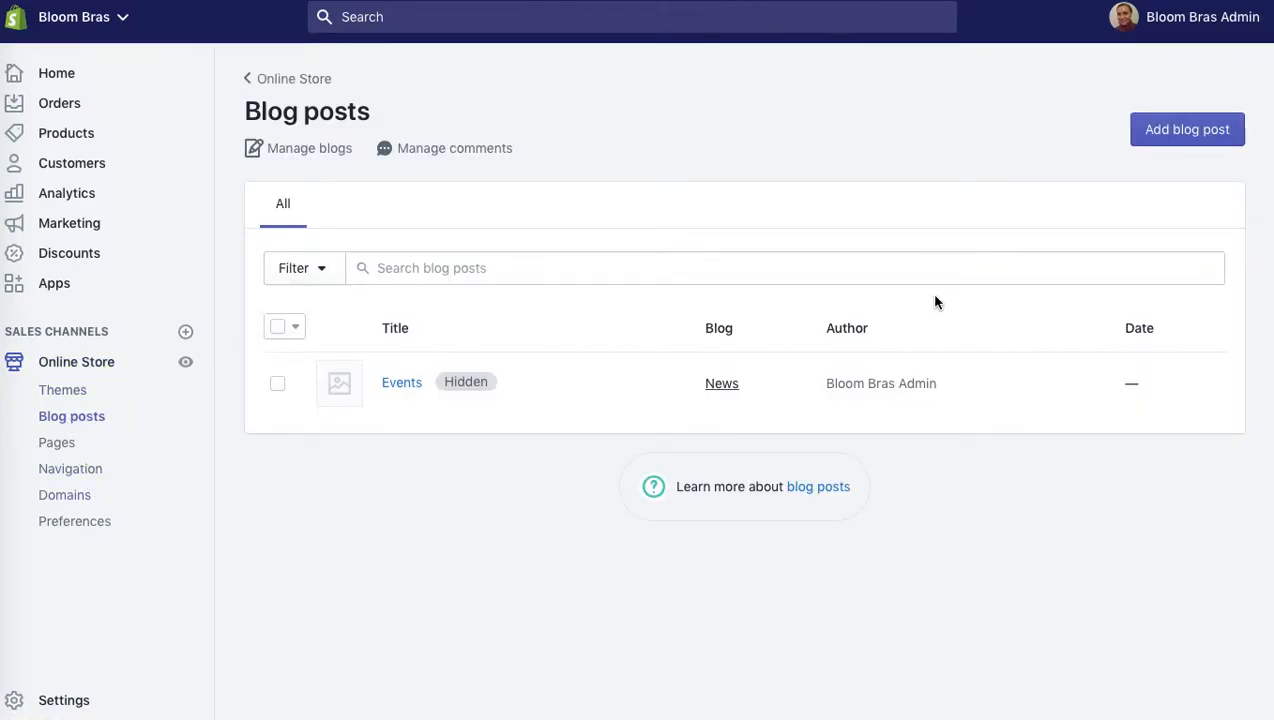
click(1189, 132)
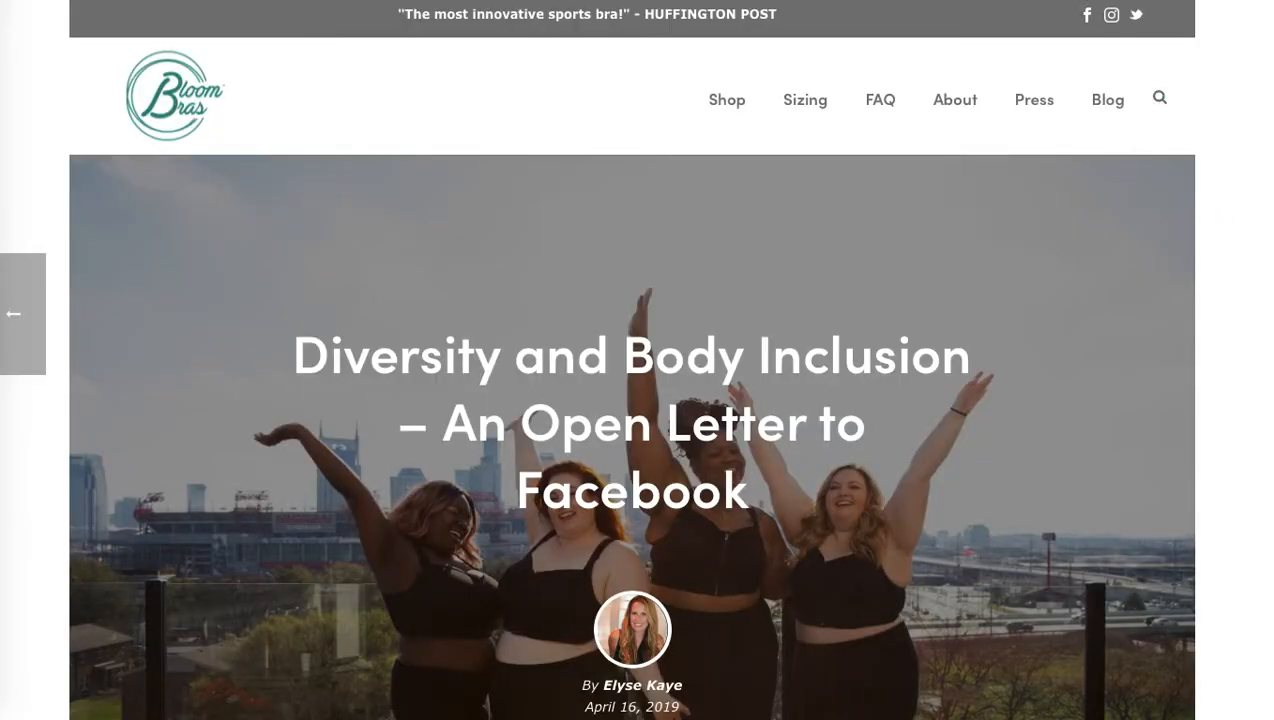
Copy the title "Diversity and Body Inclusion – An Open Letter to Facebook" from the published article into the post's title and set visibility to Visible.
scroll(1270, 172, down, 6)
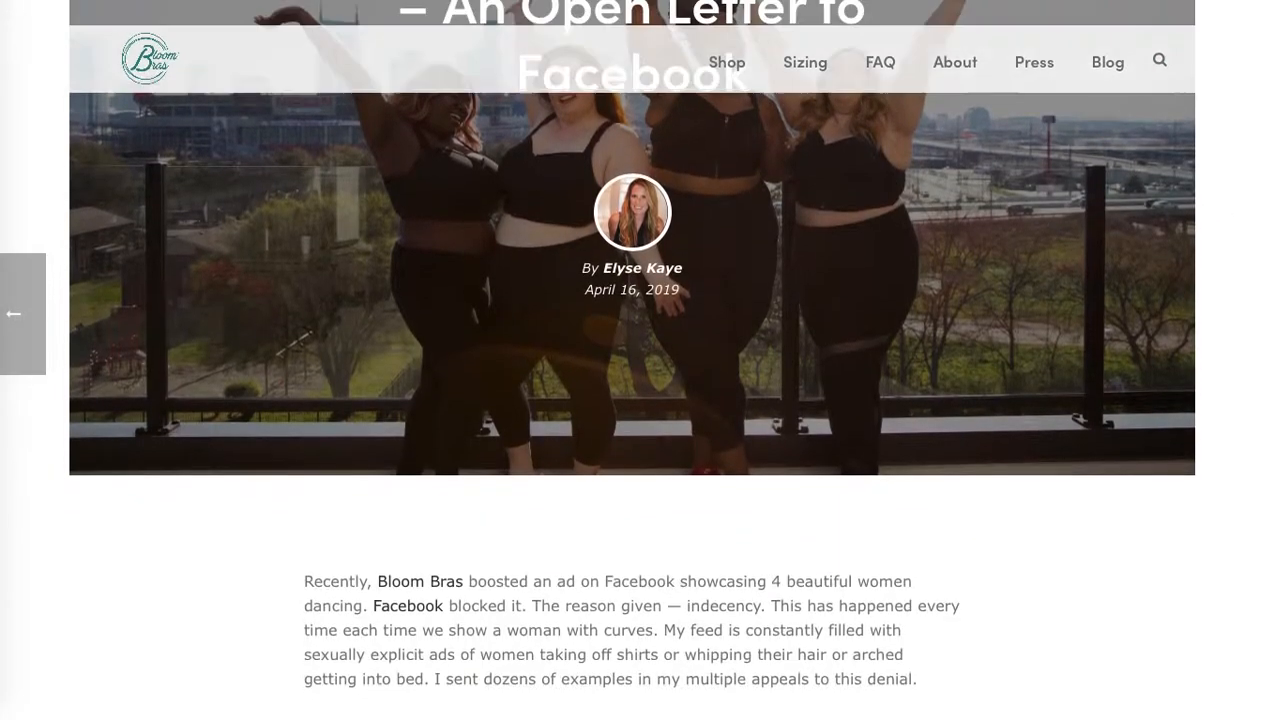
scroll(1271, 50, up, 6)
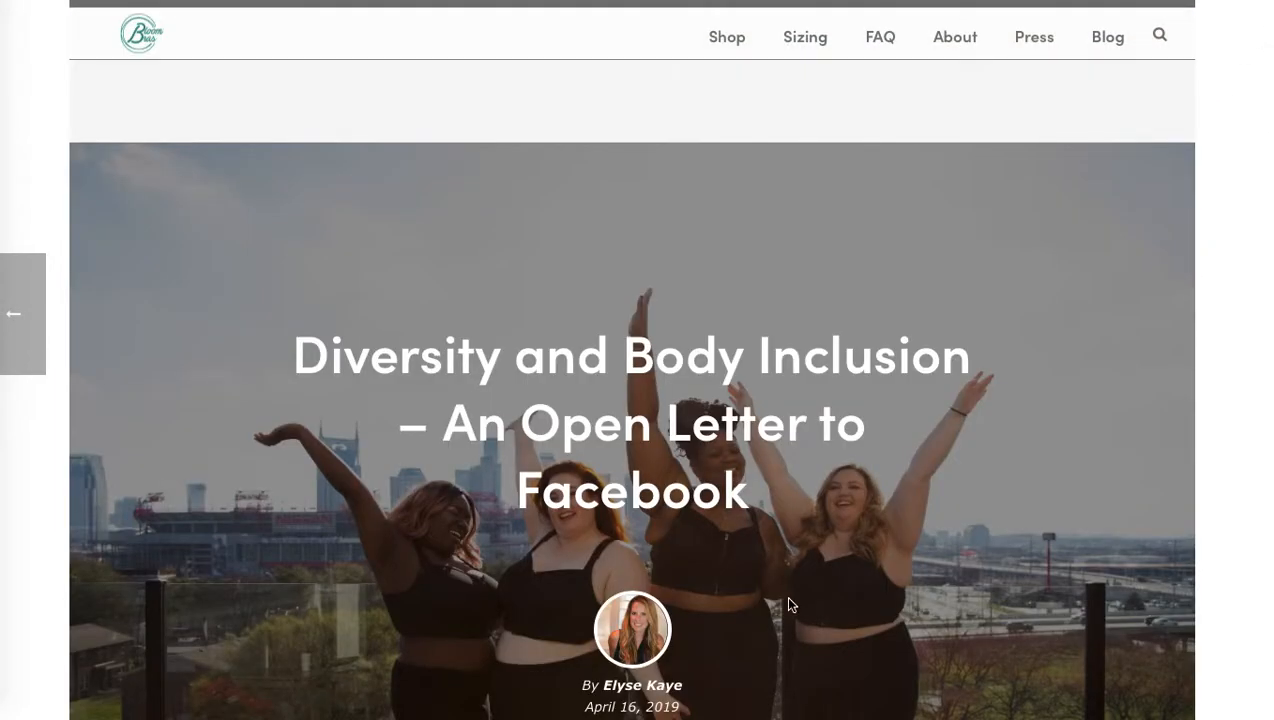
drag(729, 492, 278, 358)
key(ctrl+c)
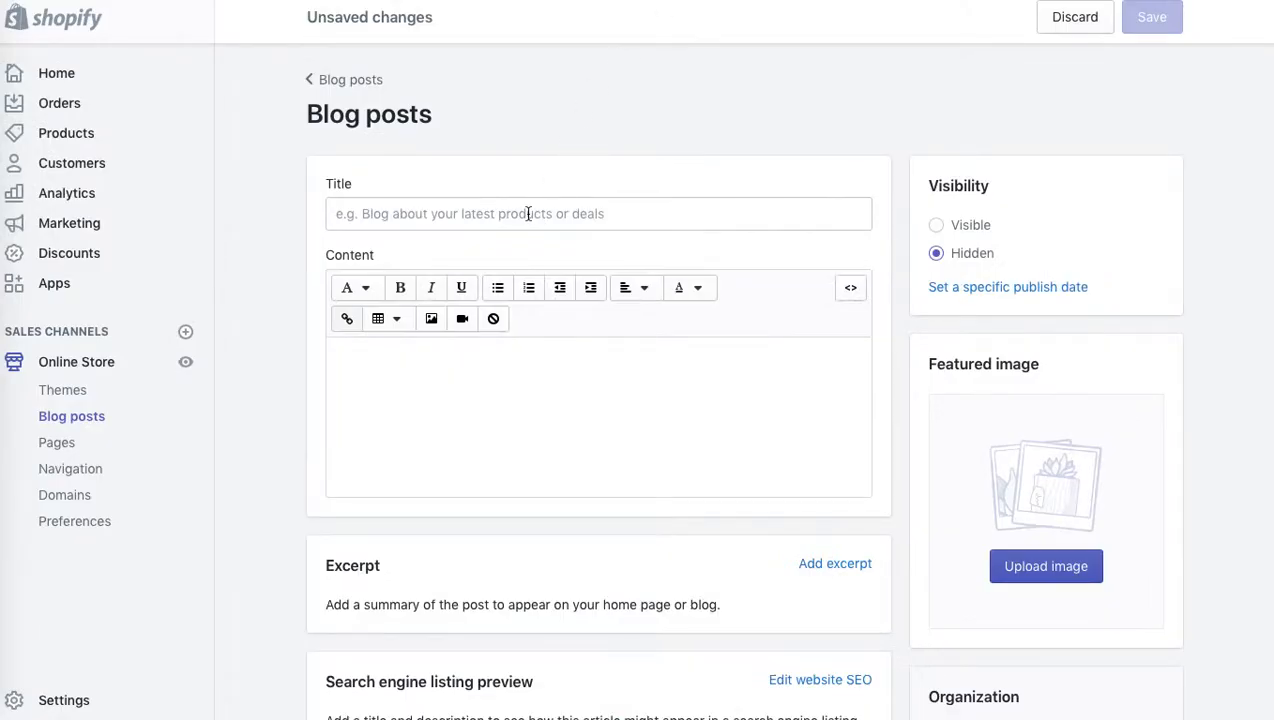
click(528, 214)
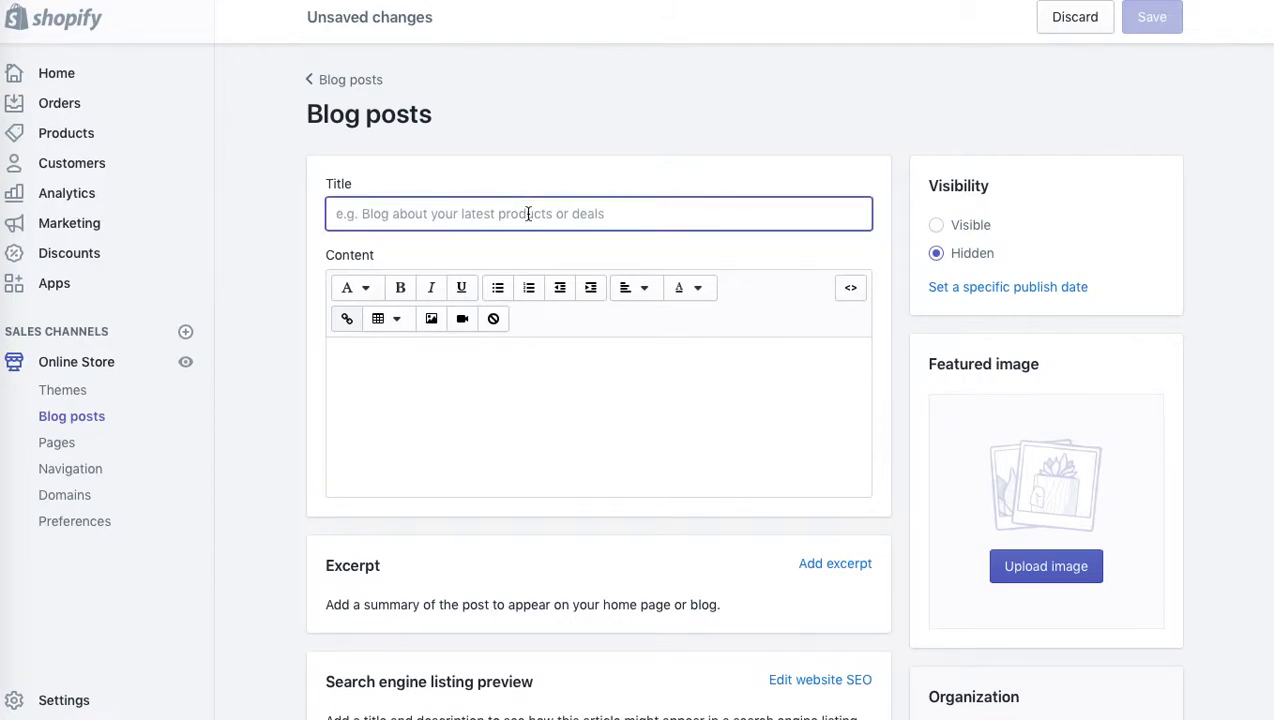
key(ctrl+v)
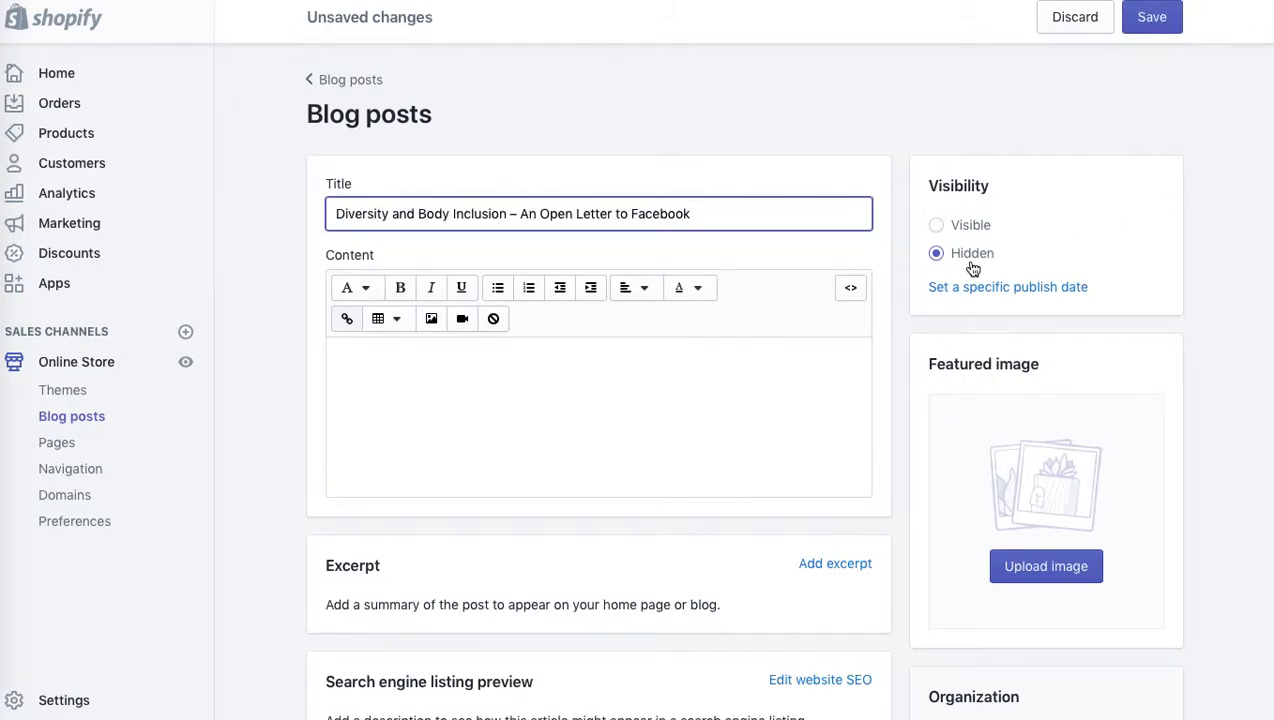
click(936, 228)
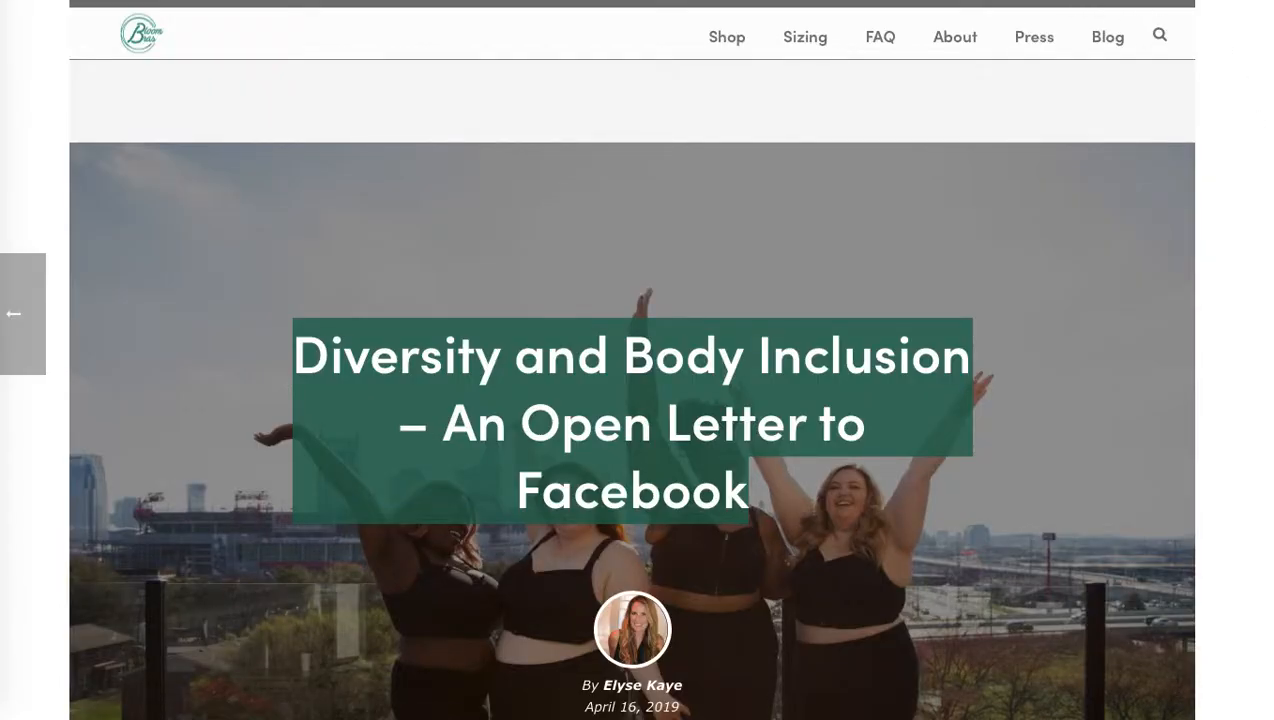
Copy the article's opening paragraph, starting "Recently, Bloom Bras boosted an ad", into the post content as HTML and return to the visual editor.
scroll(1271, 216, down, 8)
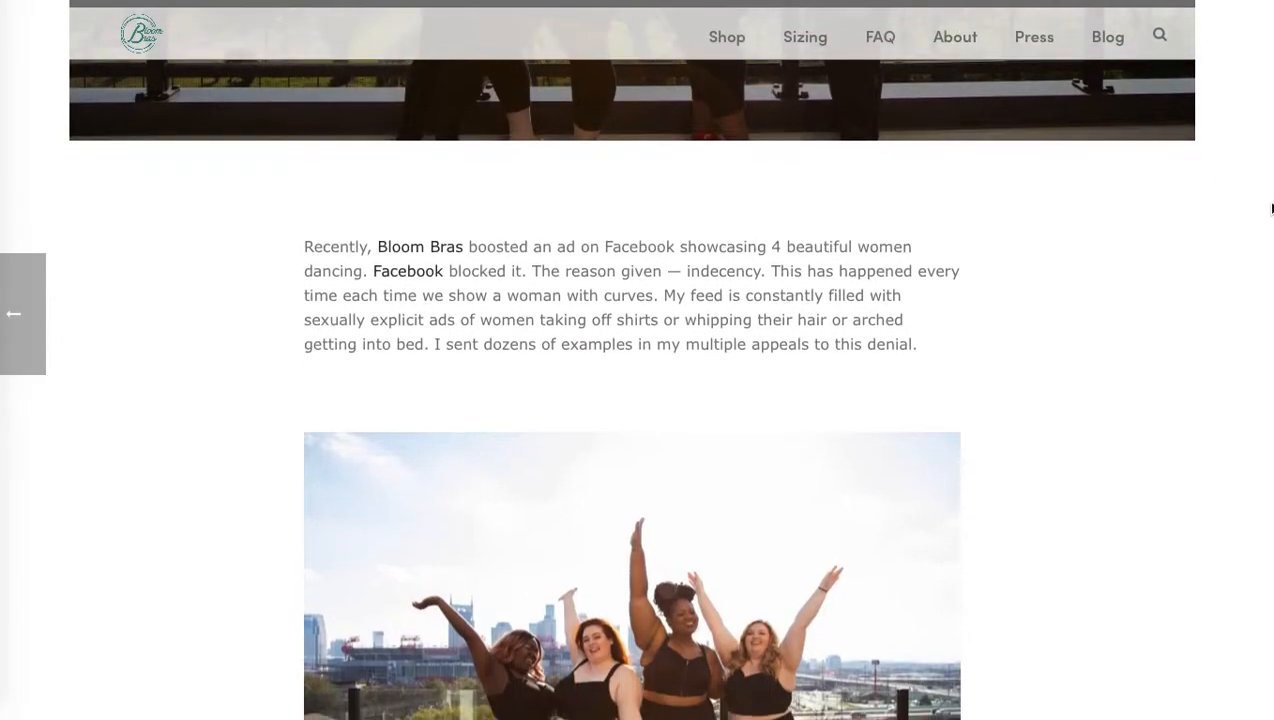
drag(923, 294, 296, 190)
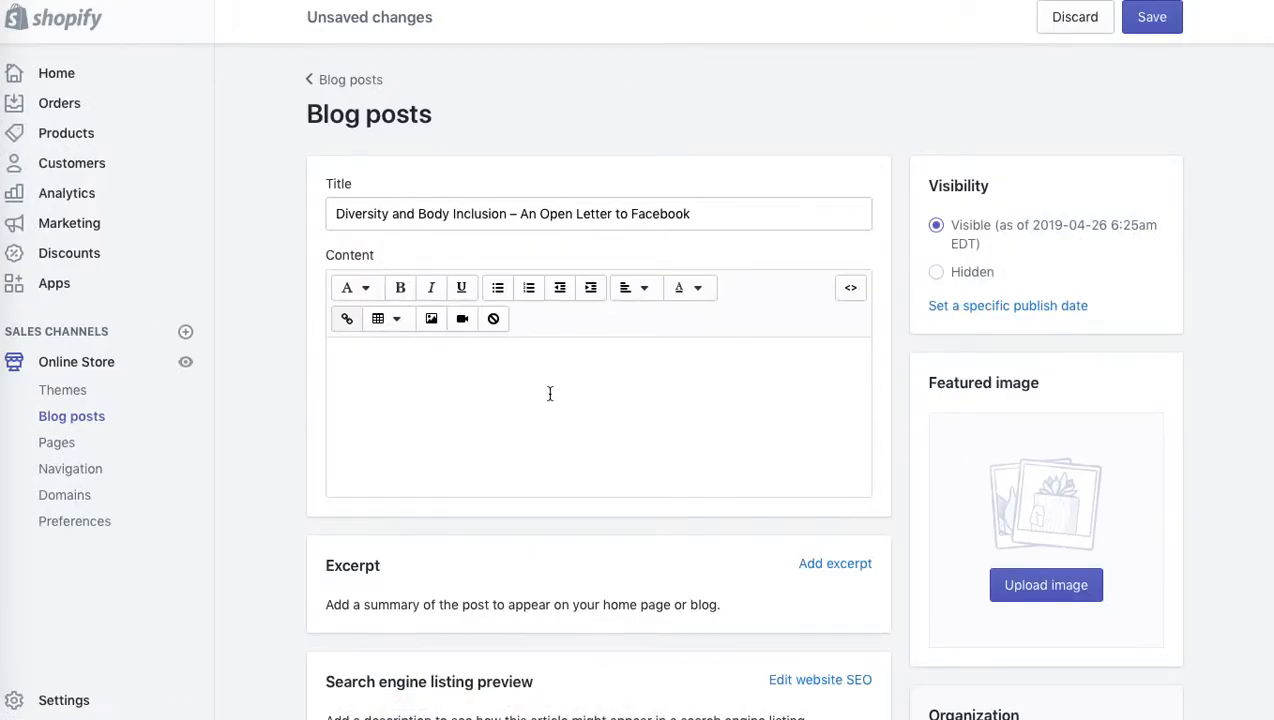
click(550, 391)
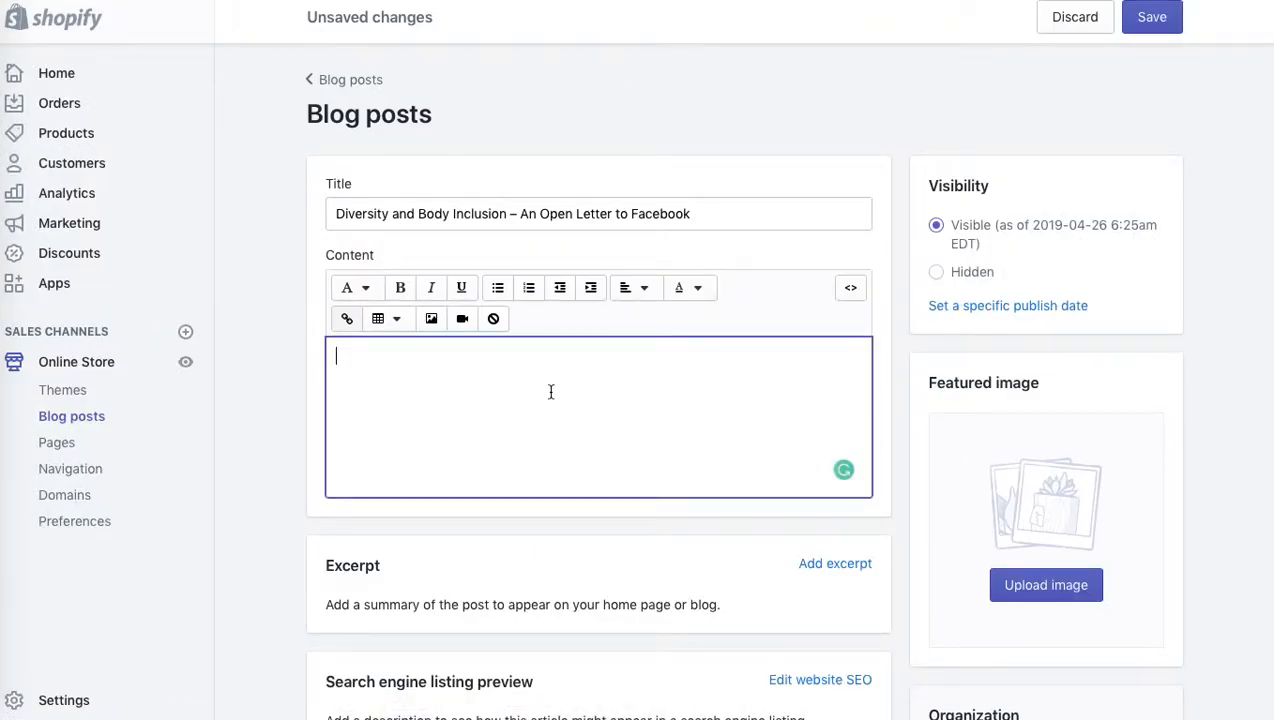
click(850, 290)
click(521, 336)
text(Recently, Bloom Bras boosted an ad on Facebook showcasing 4 beautiful women dancing. Facebook blocked it. The reason given – indecency. This has happened every time each time we show a woman with curves. My feed is constantly filled with sexually explicit ads of women taking off shirts or whipping their hair or arched getting into bed. I sent dozens of examples in my multiple appeals to this denial.)
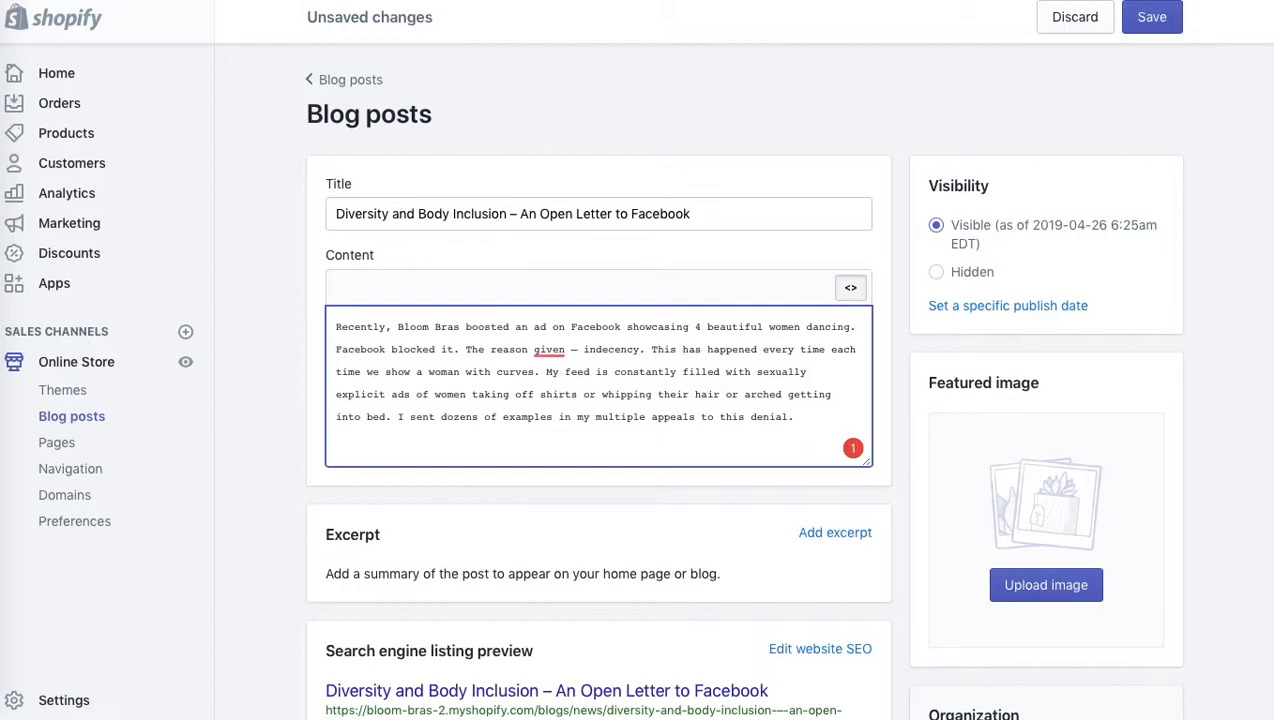
key(Return)
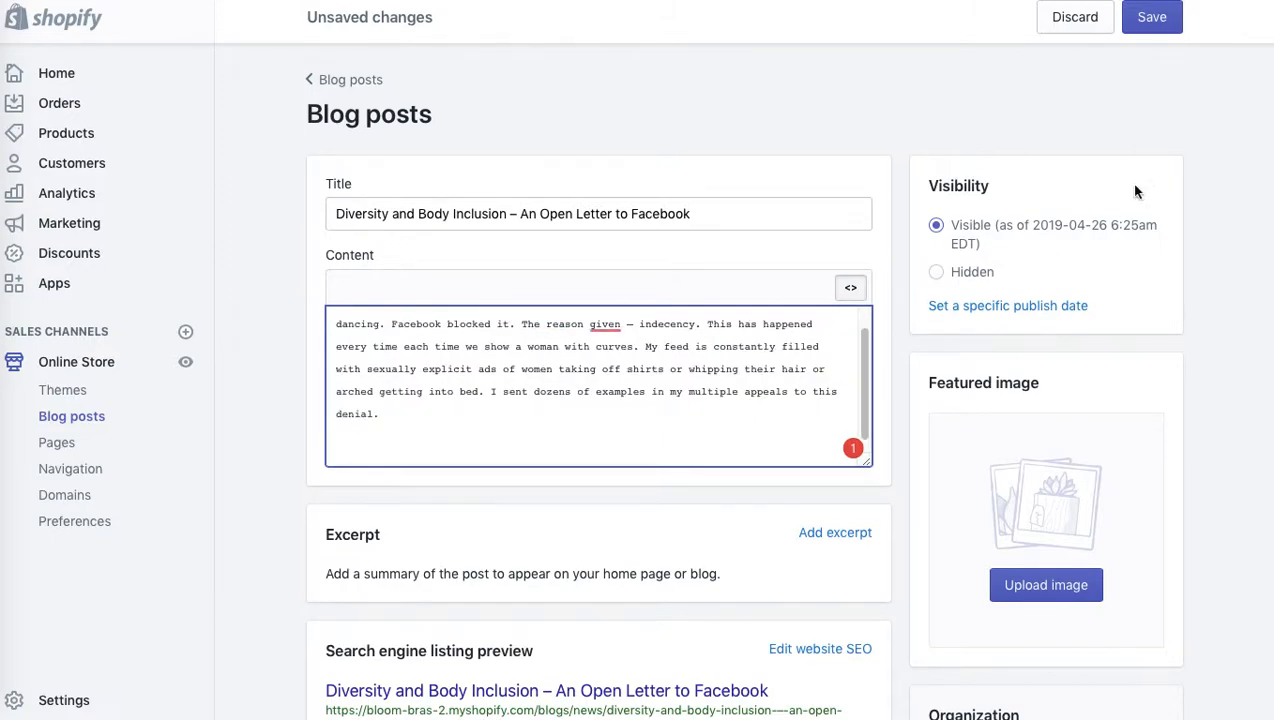
click(852, 291)
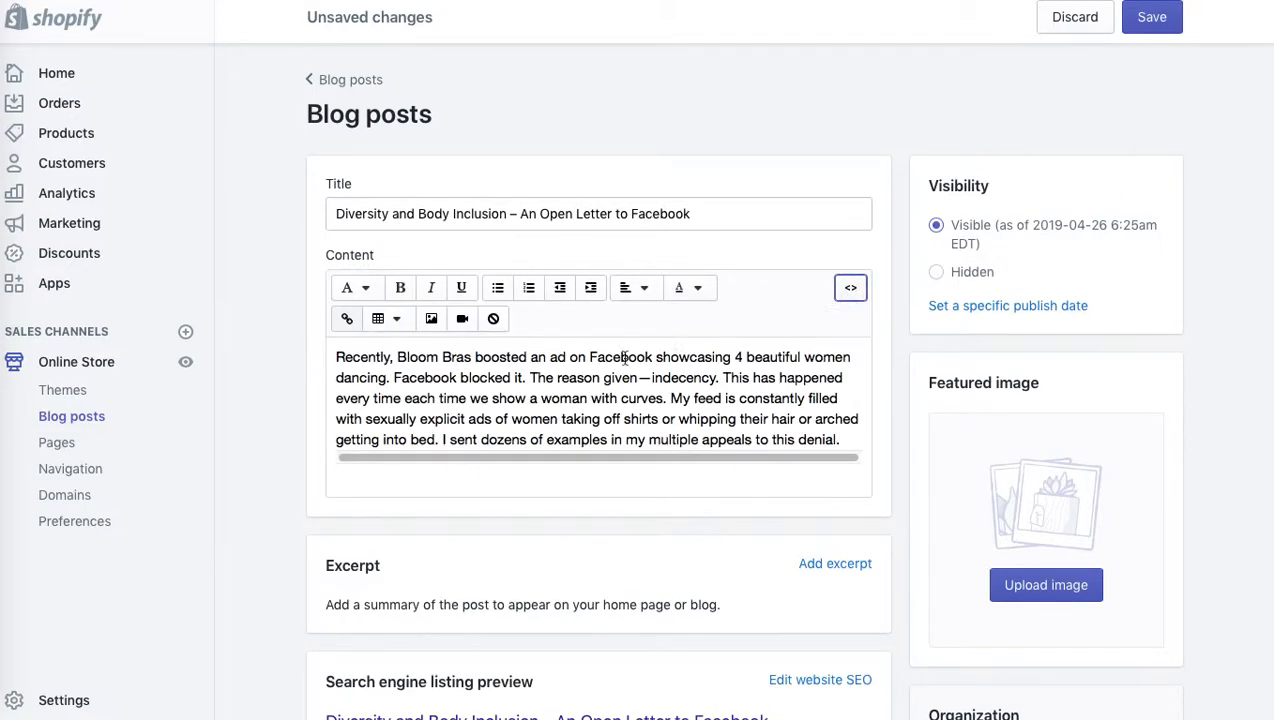
Wrap the opening paragraph in <p> and </p> tags in the content's HTML and switch back to the visual editor.
click(850, 288)
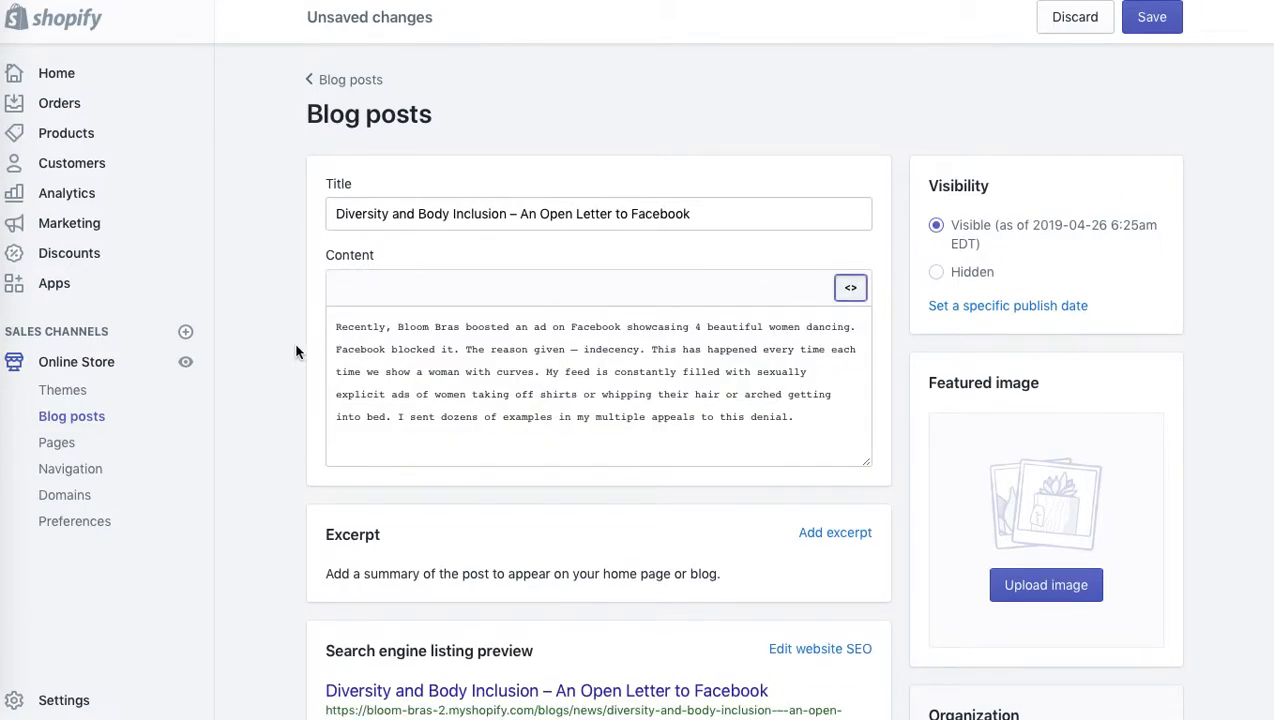
click(335, 322)
text(<p>)
click(854, 417)
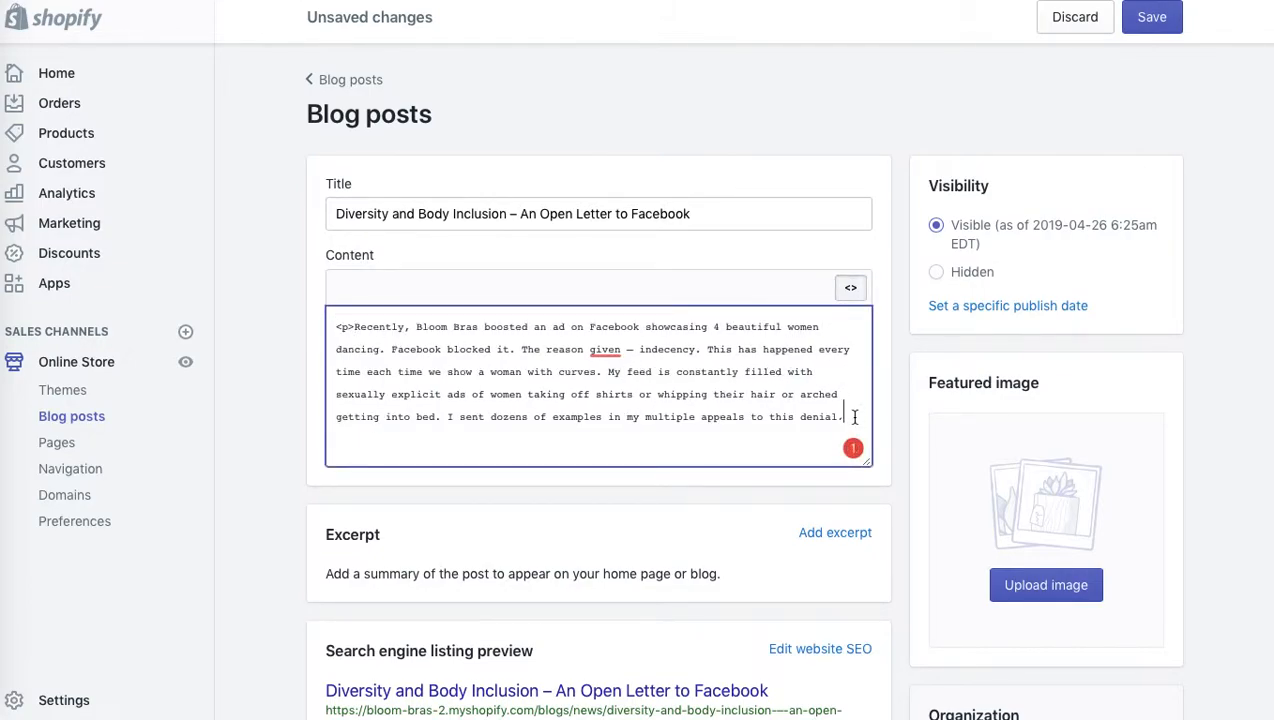
text(</p>)
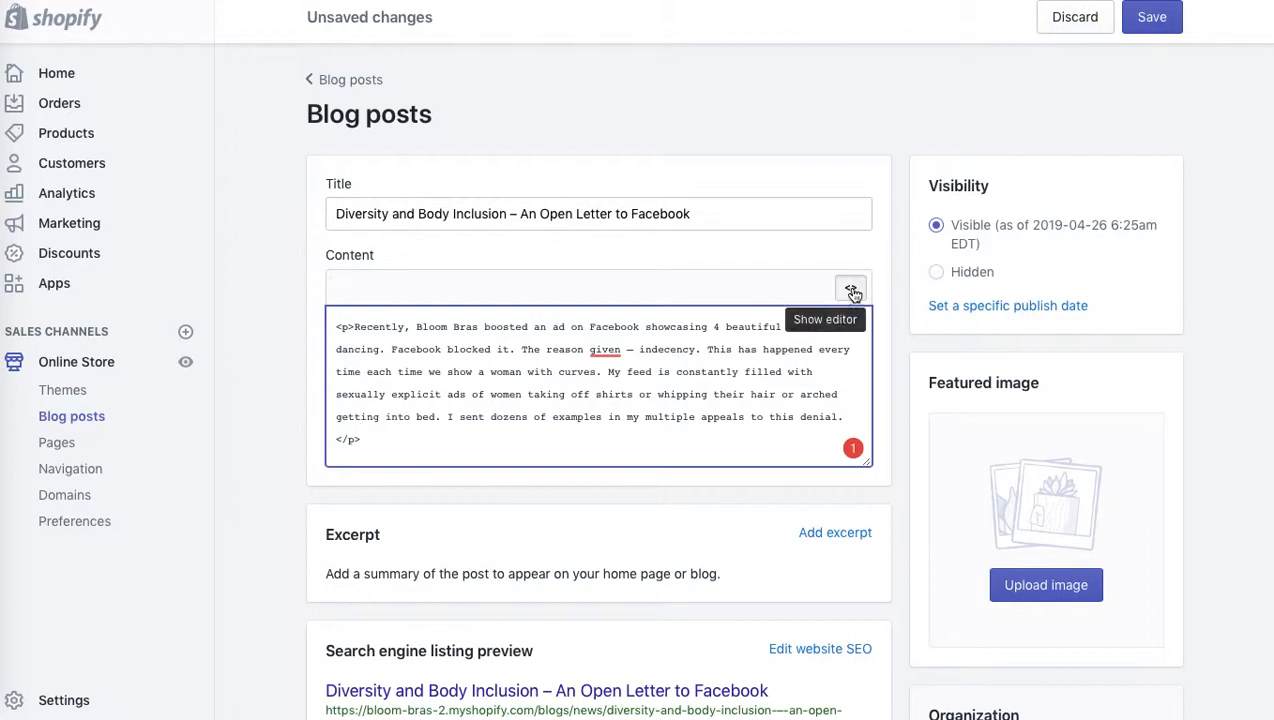
click(851, 290)
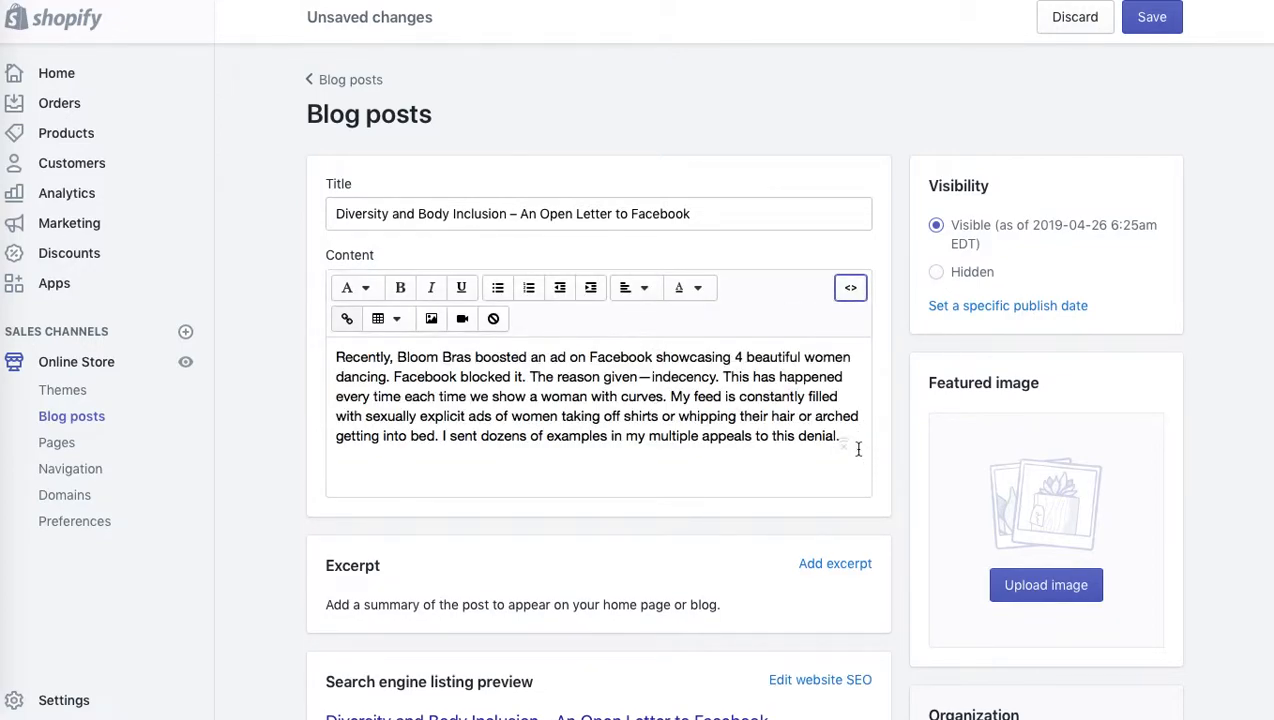
Add a new line below the paragraph and upload the group photo 0*ui8aN9dGcAoCVanR.jpeg for insertion there.
click(736, 474)
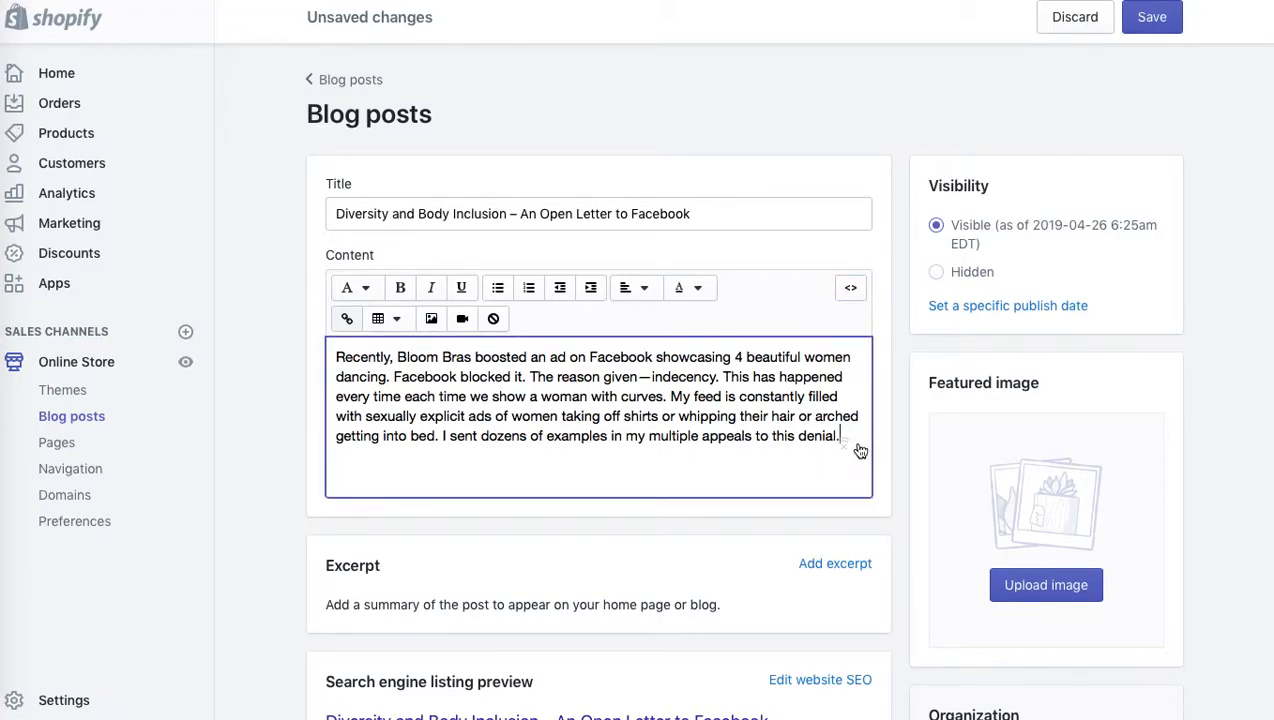
key(Return)
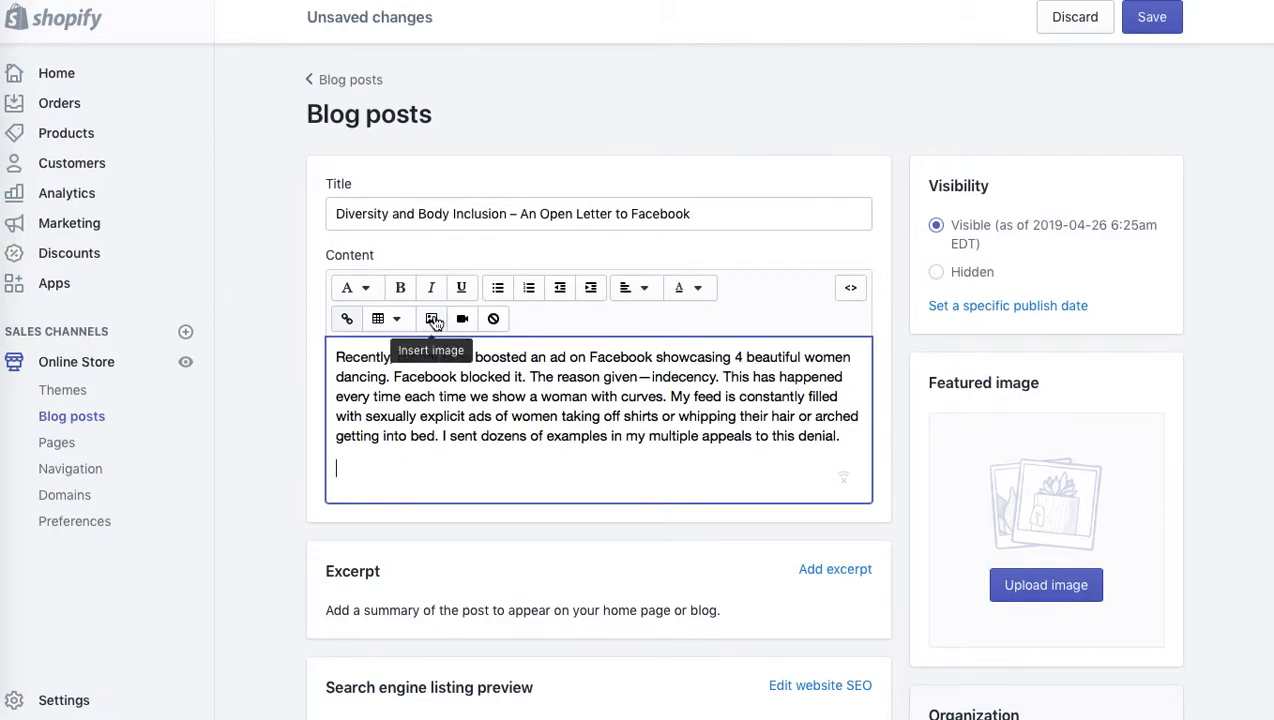
click(434, 320)
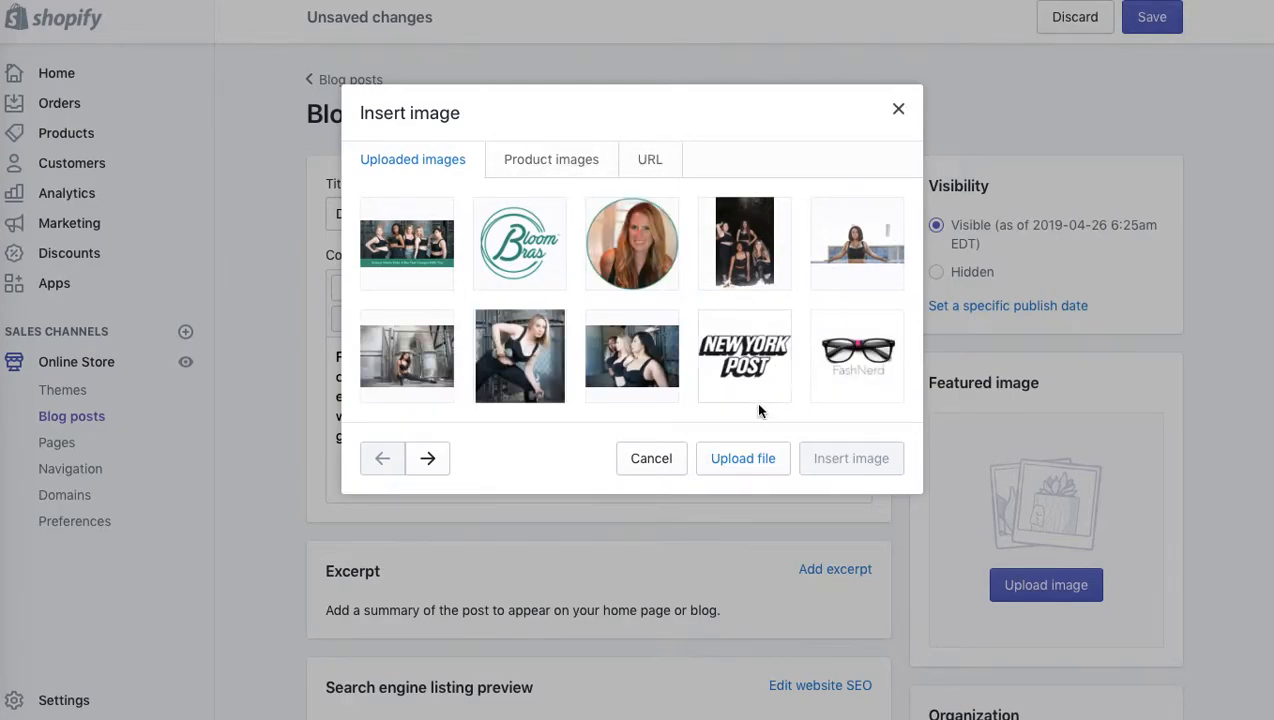
click(748, 460)
click(370, 62)
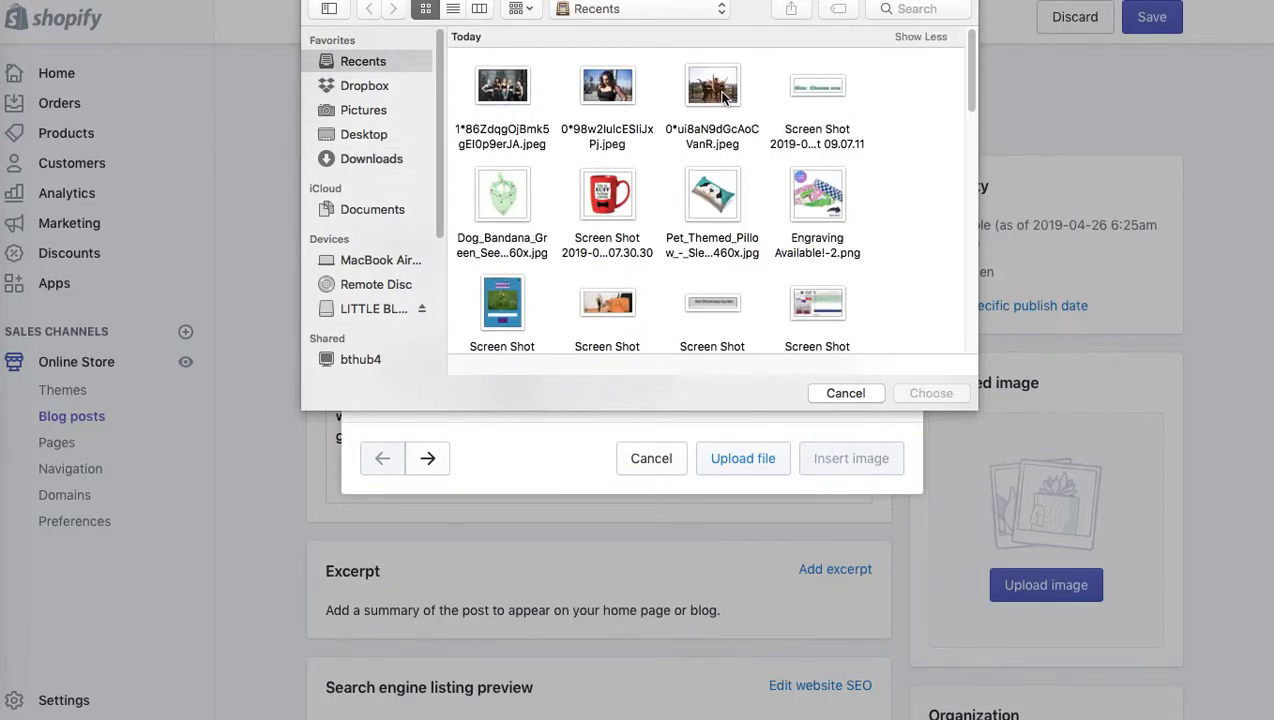
double_click(722, 95)
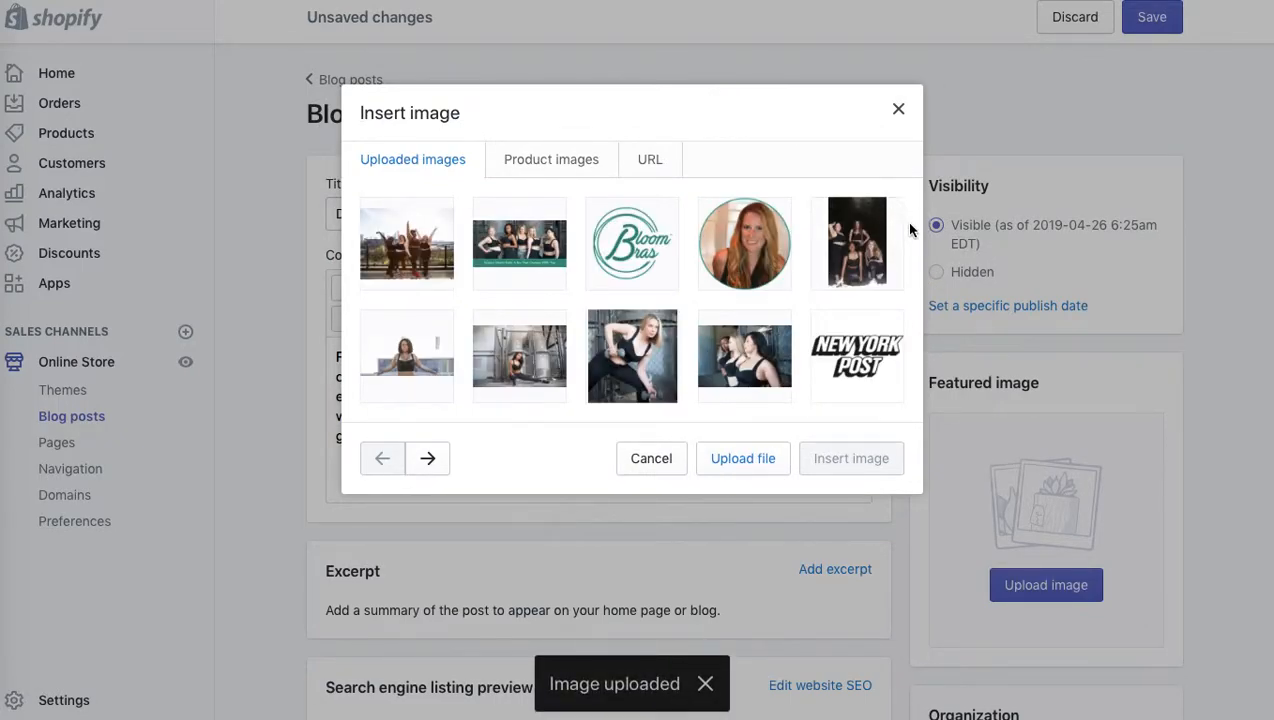
Select the newly uploaded group photo and set its size to 1024x1024.
click(426, 248)
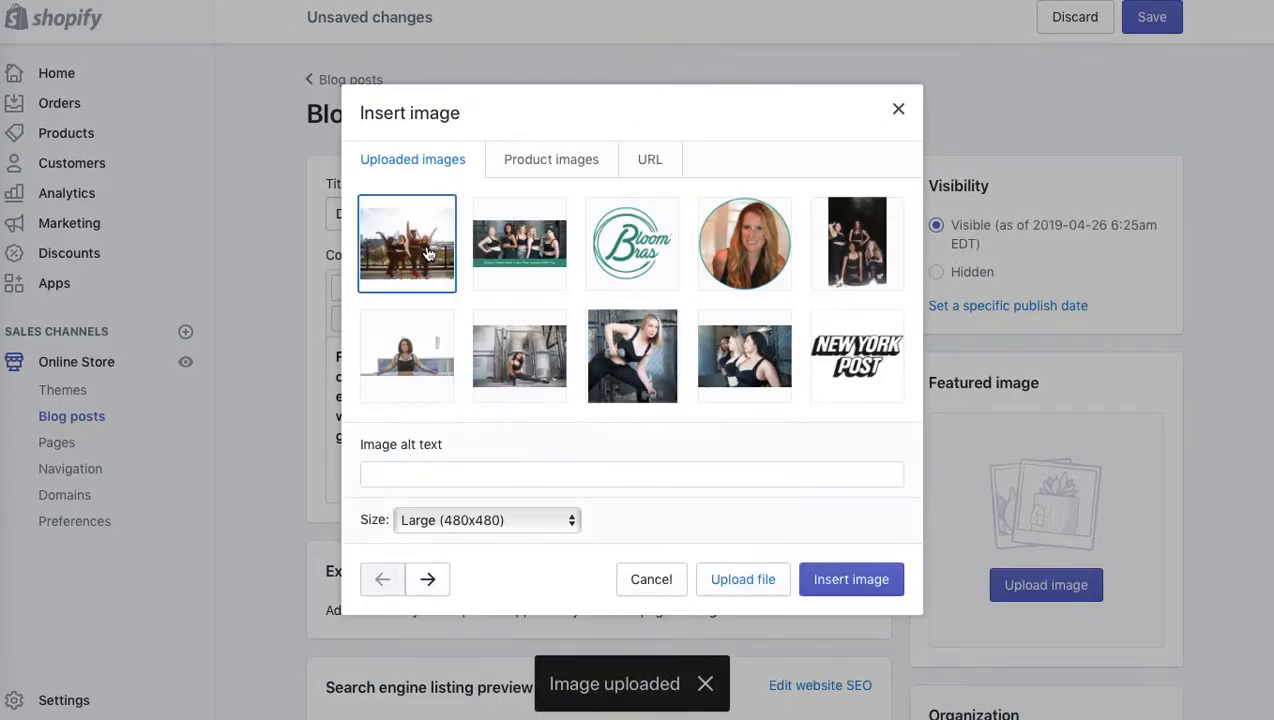
click(520, 522)
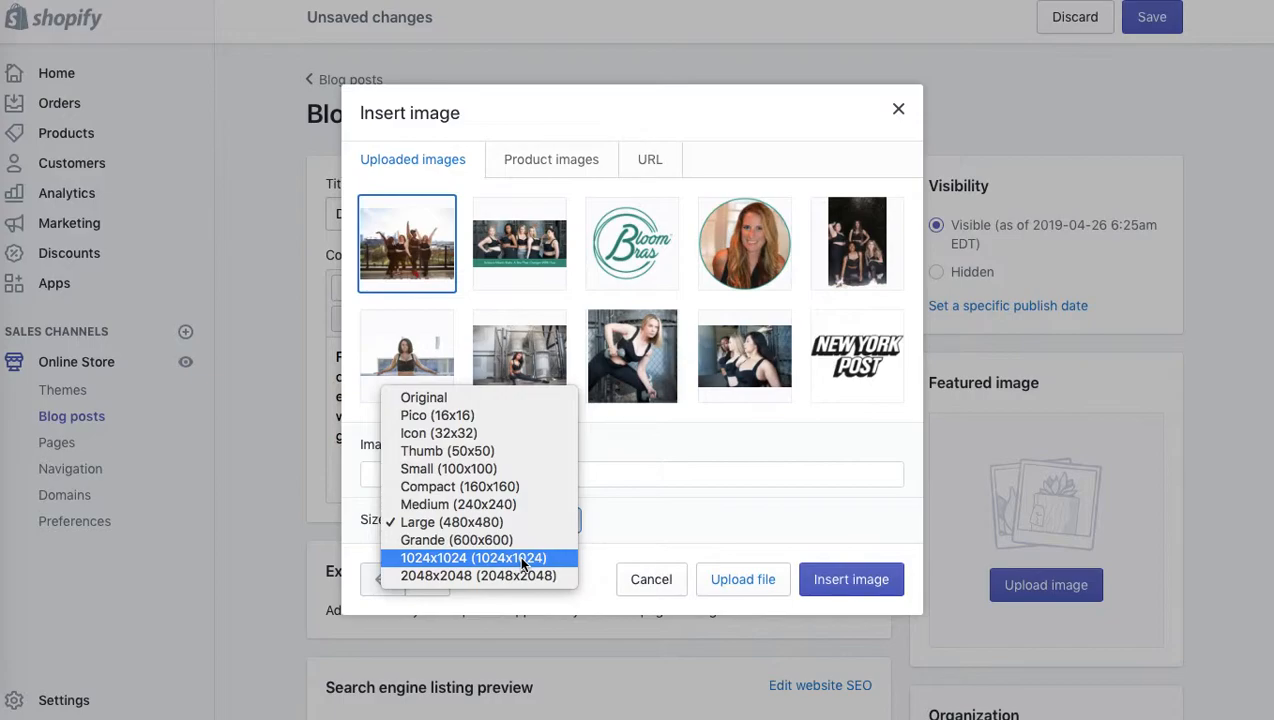
click(519, 558)
Set the image alt text to the article title "Diversity and Body Inclusion – An Open Letter to Facebook" and insert the image.
click(451, 477)
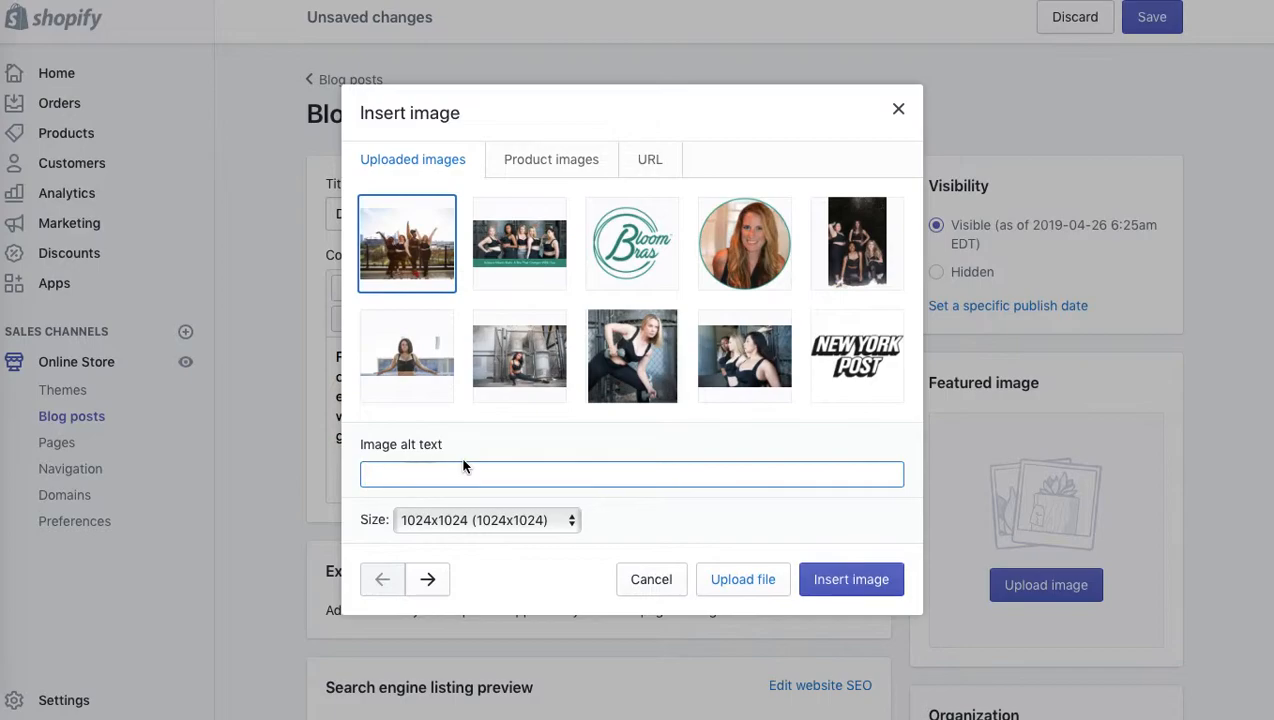
key(super+v)
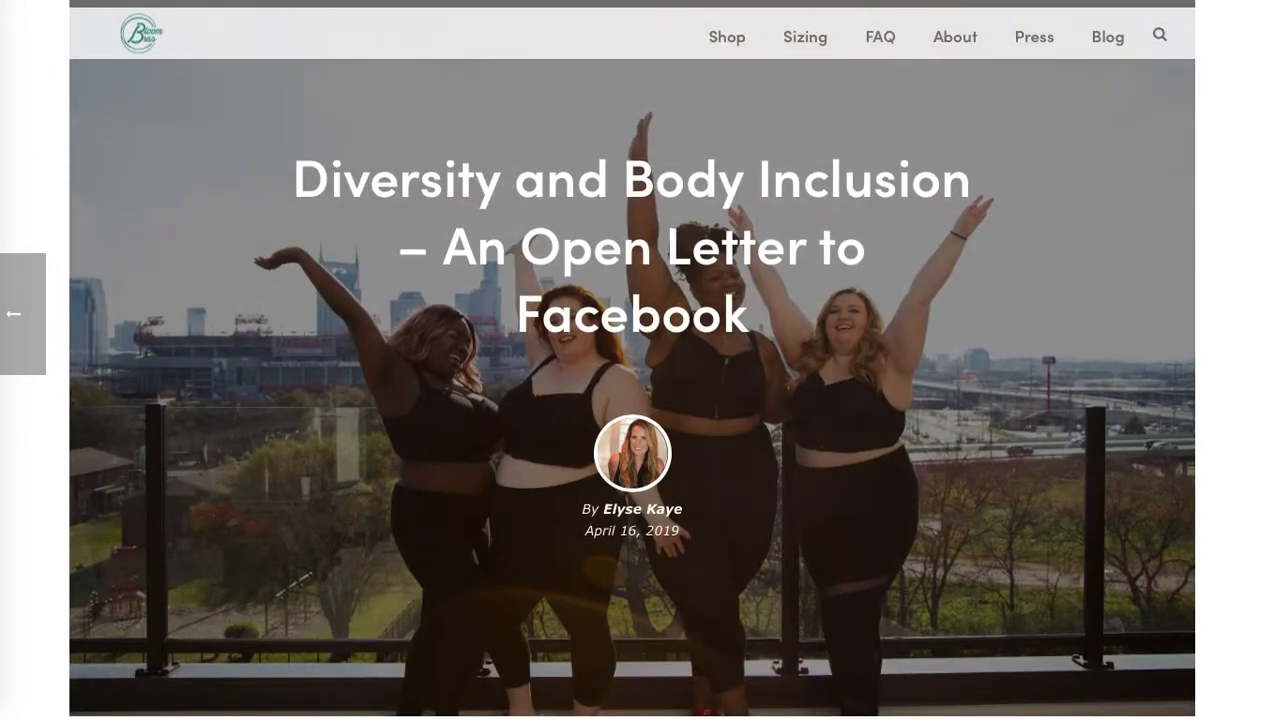
drag(758, 320, 278, 166)
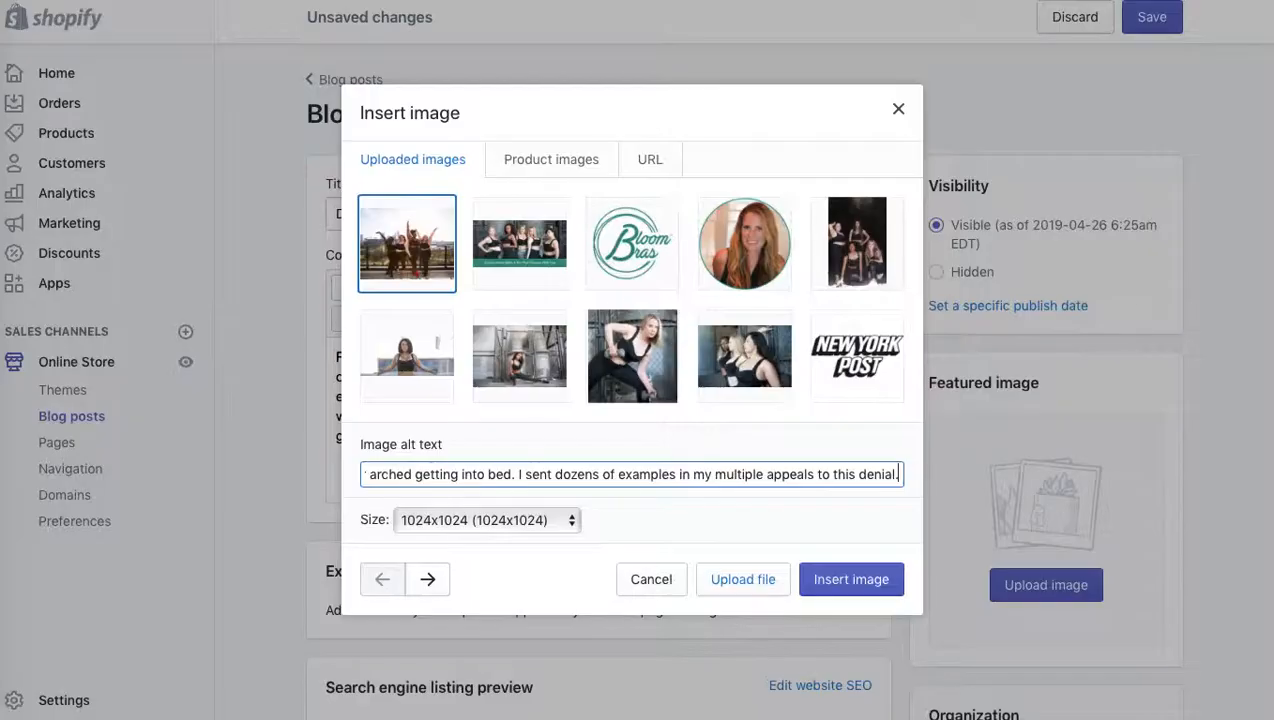
triple_click(543, 474)
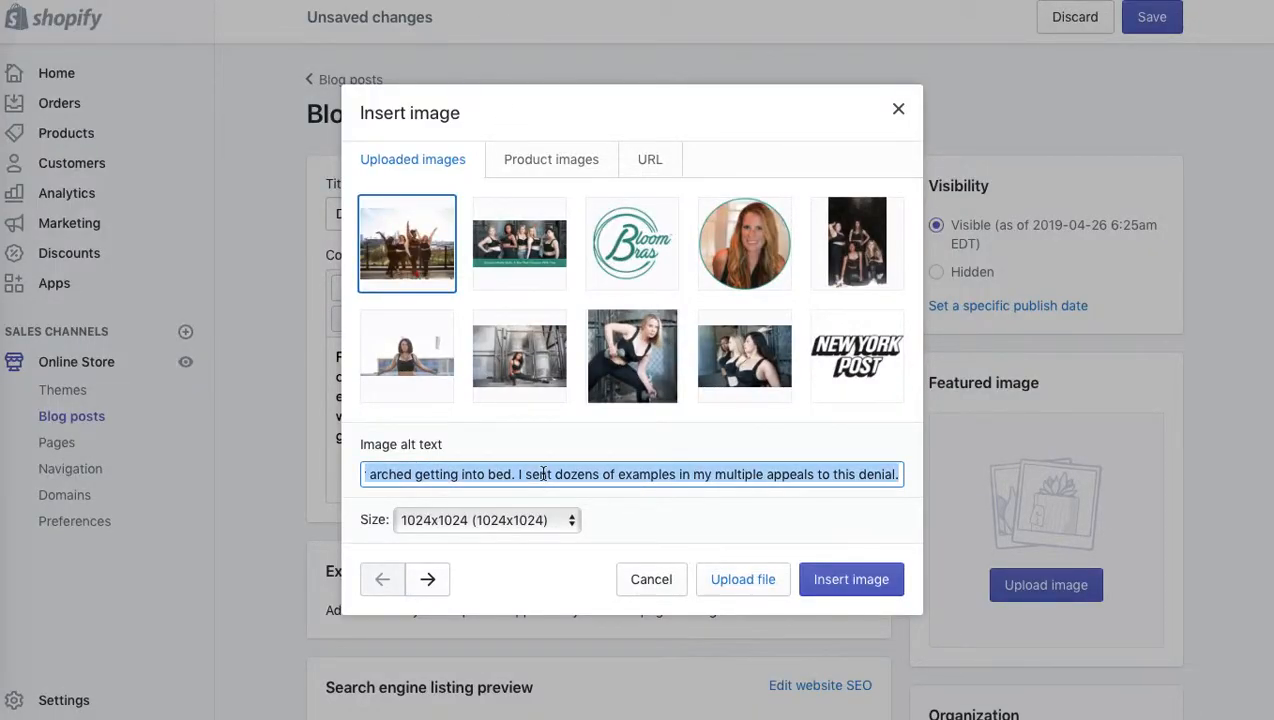
text(Diversity and Body Inclusion - An Open Letter to Facebook)
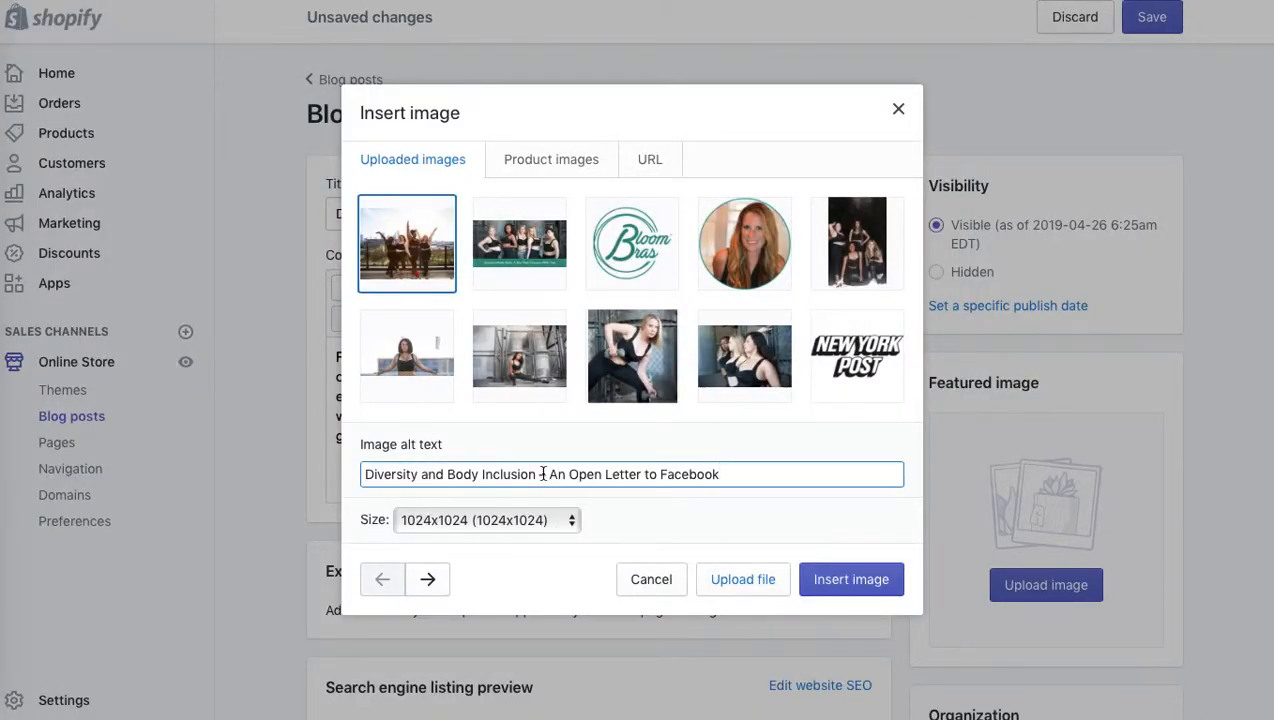
click(827, 581)
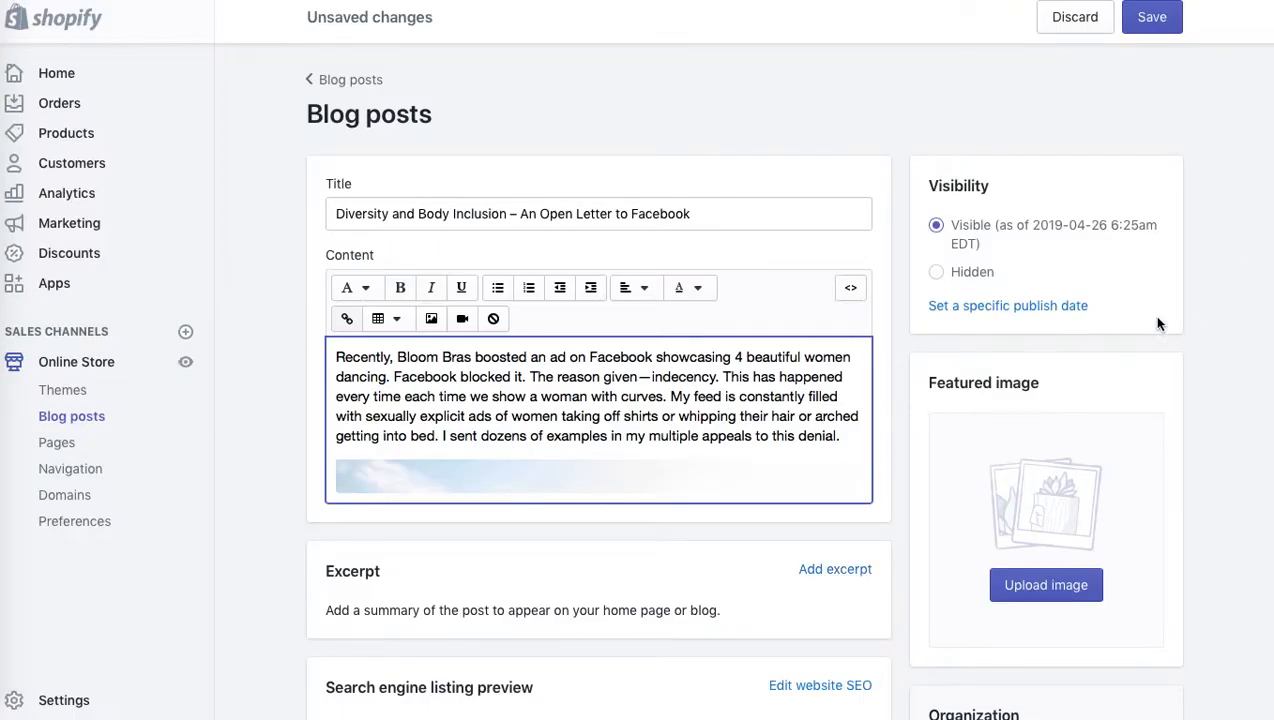
Center the group photo in the post and set its top and bottom spacing to 25.
click(597, 541)
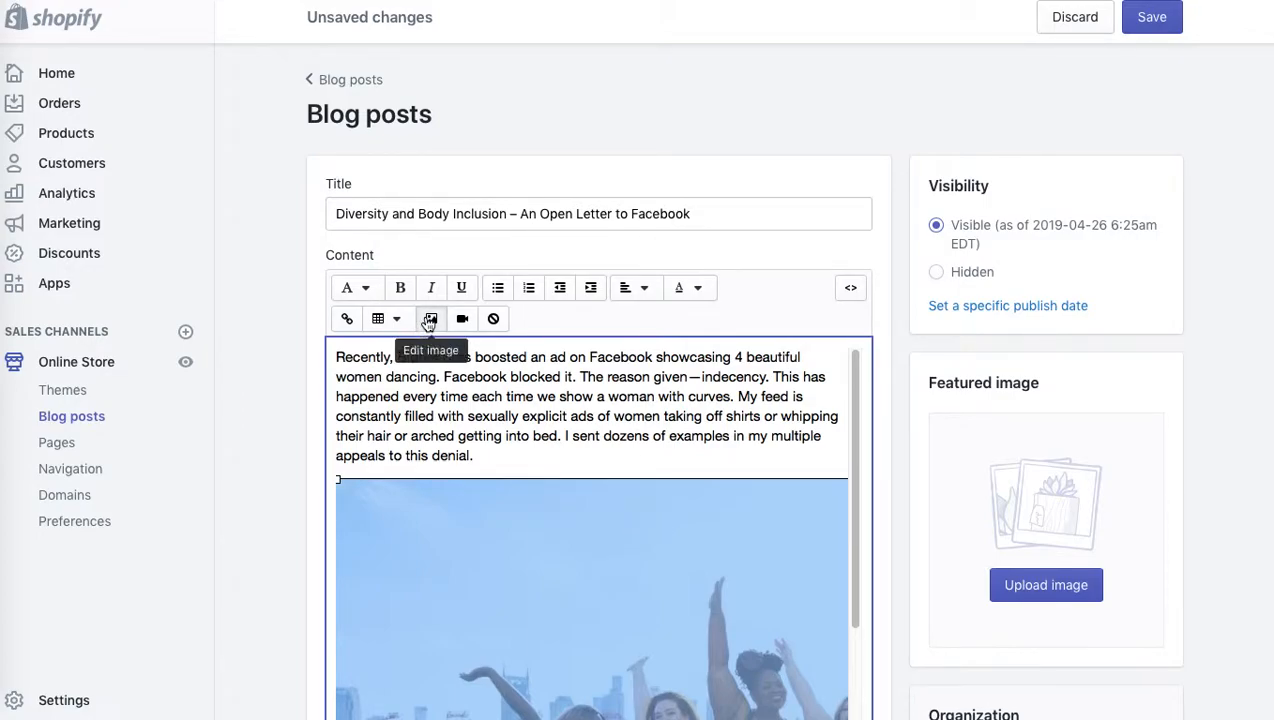
click(429, 320)
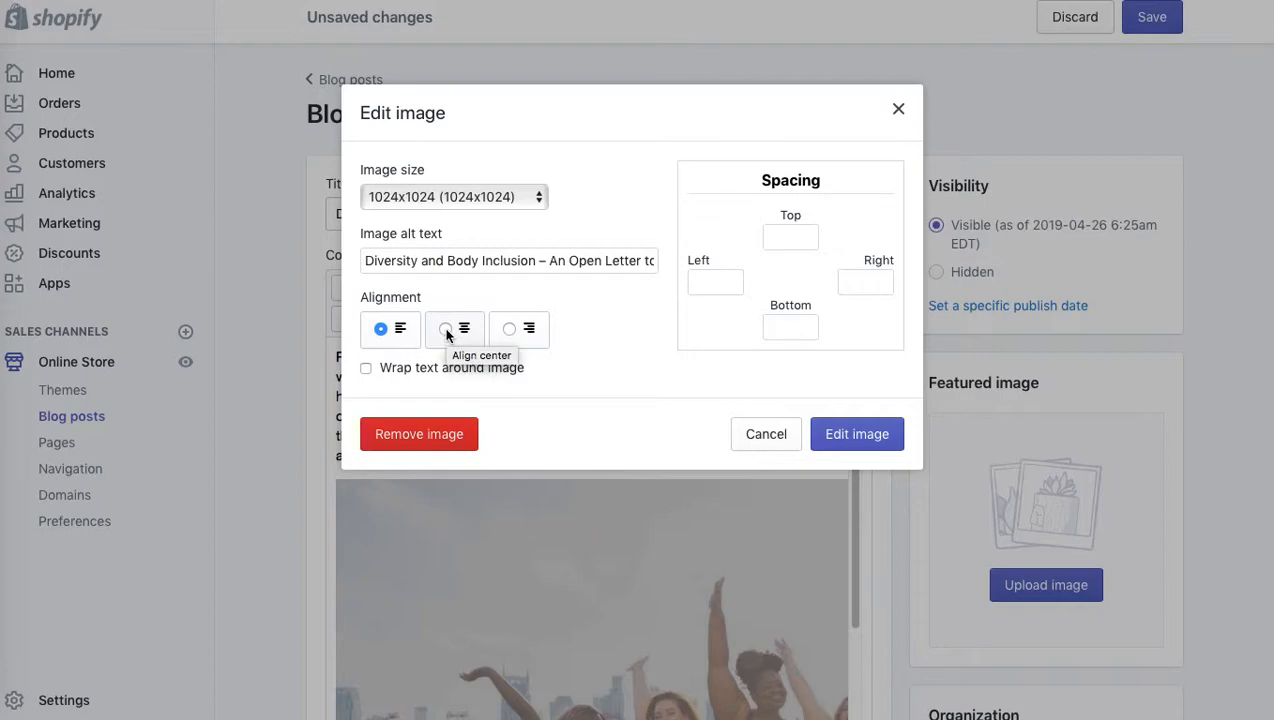
click(446, 332)
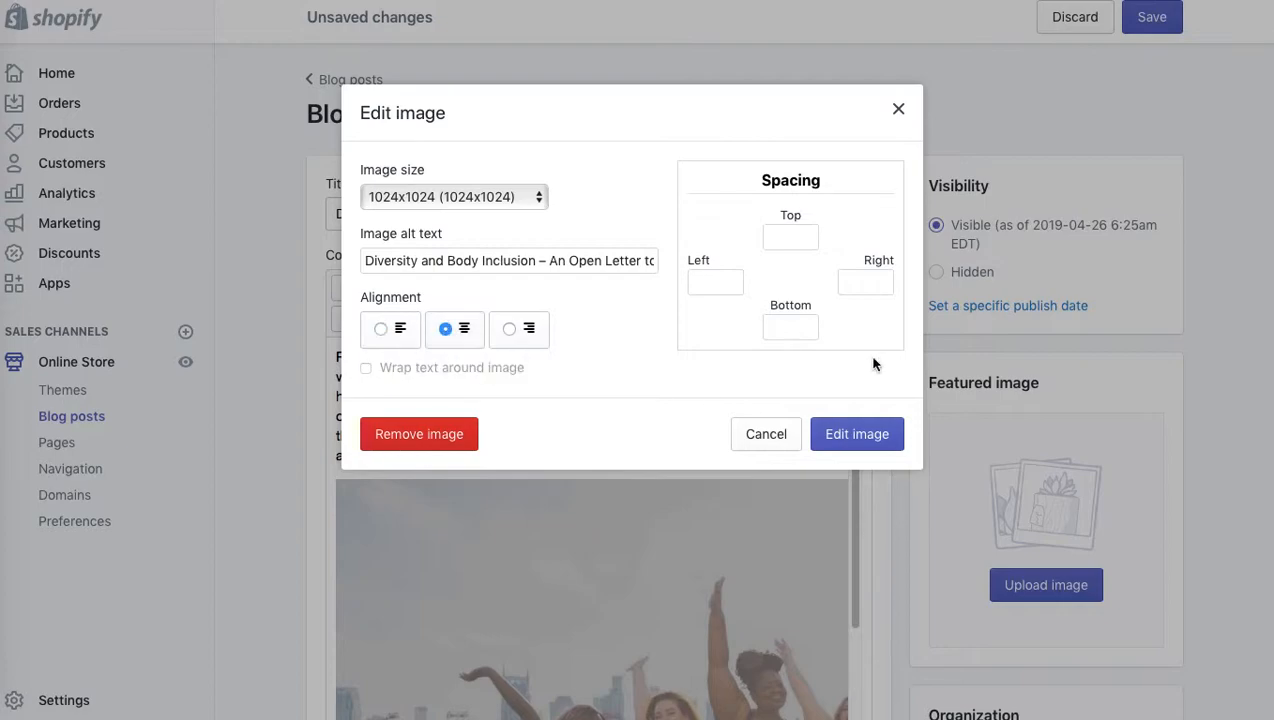
click(799, 240)
text(25)
click(790, 329)
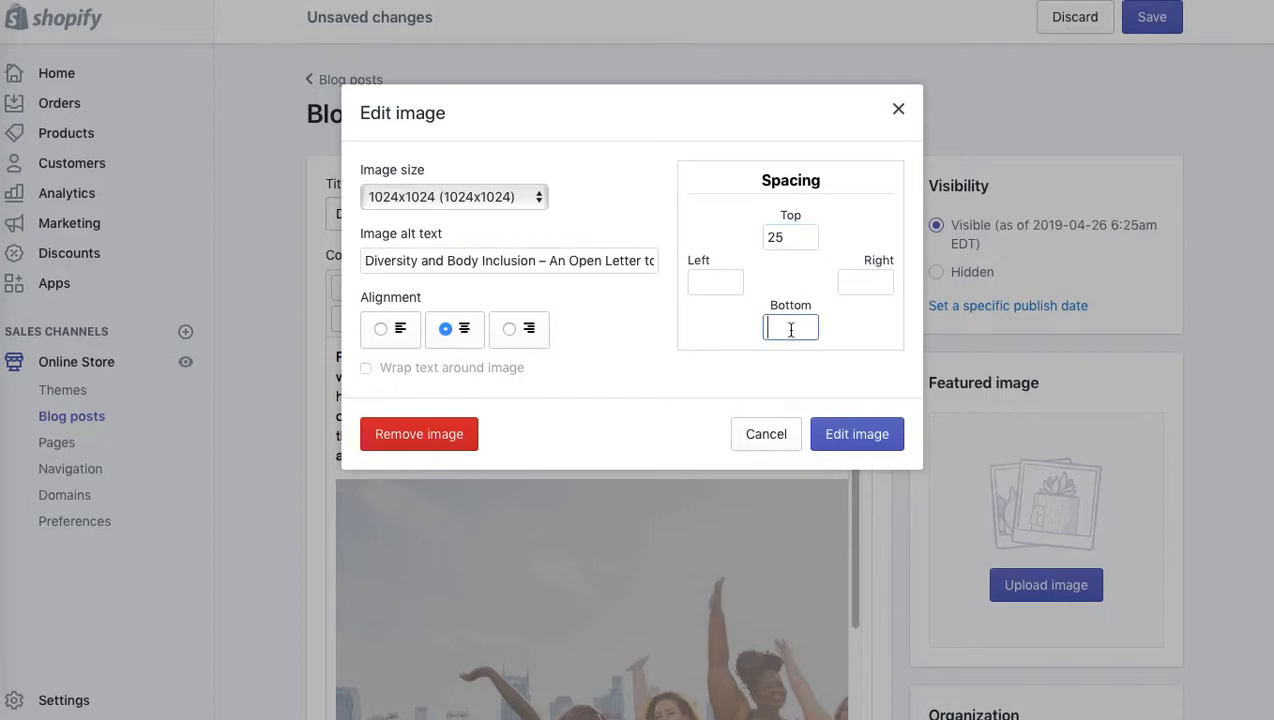
text(25)
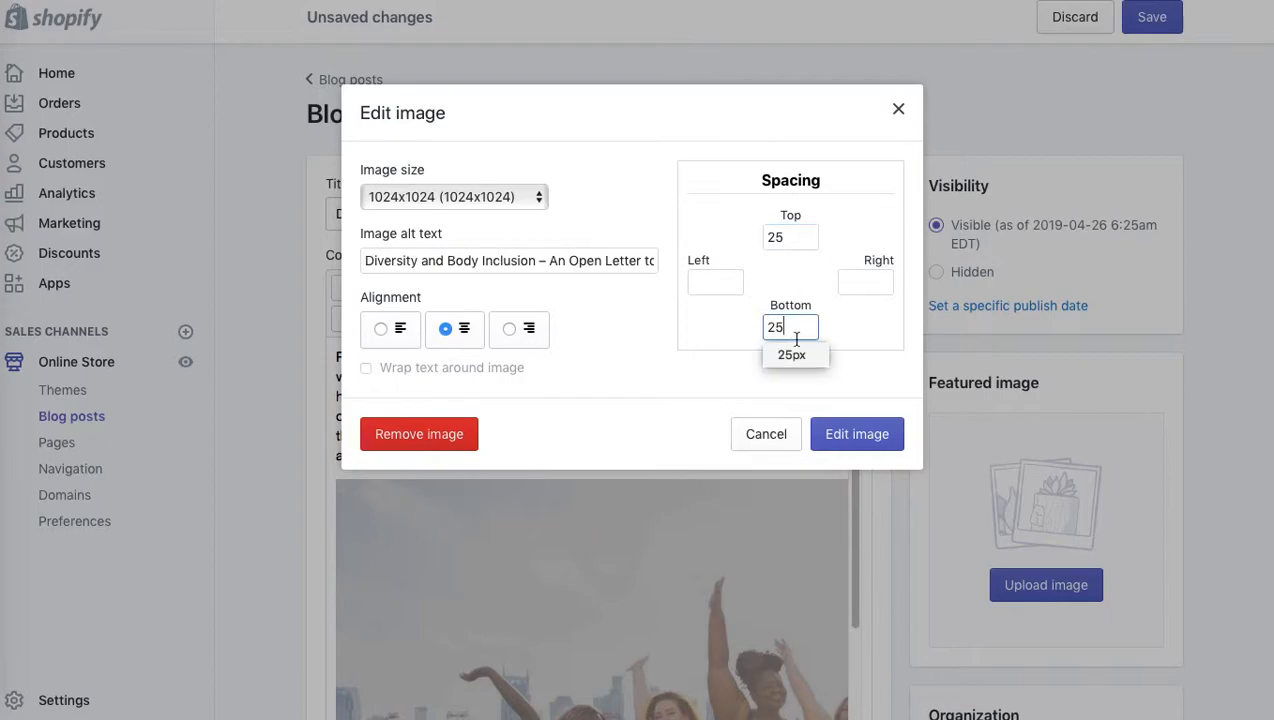
click(860, 436)
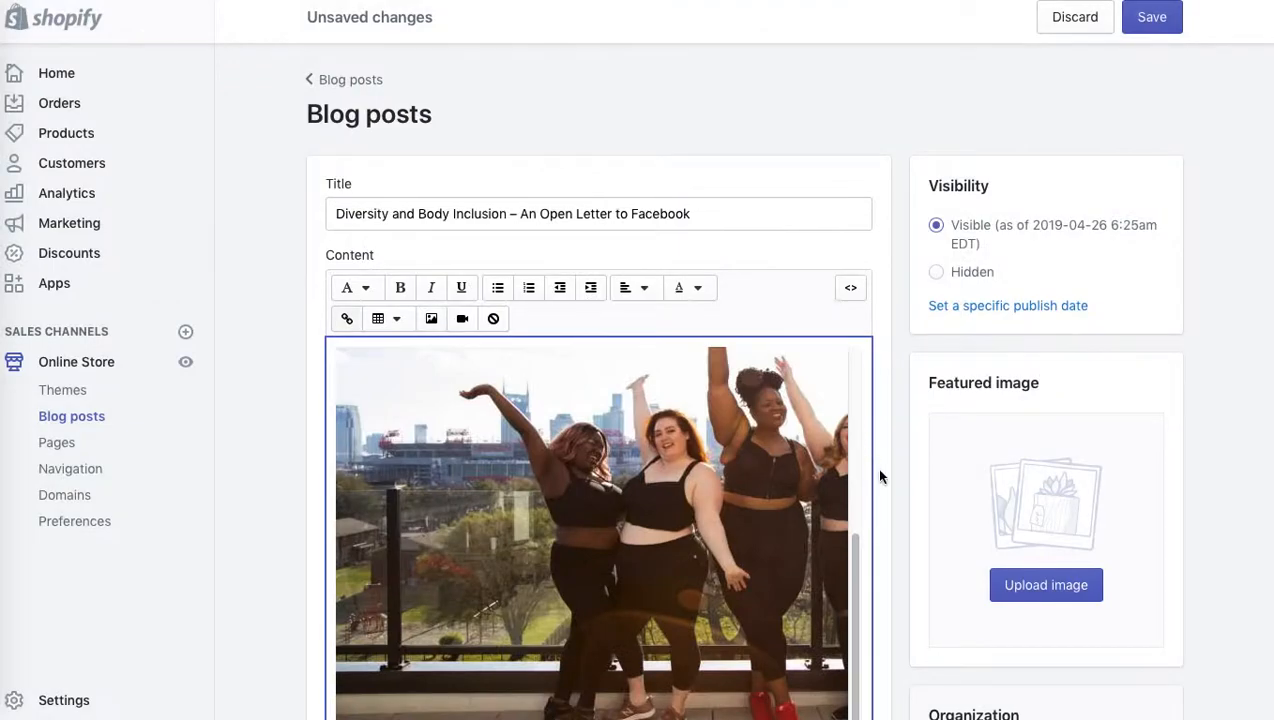
Switch to the original Bloom Bras article and copy the paragraph below the group photo, beginning "I am really proud of the diversity".
drag(851, 544, 862, 680)
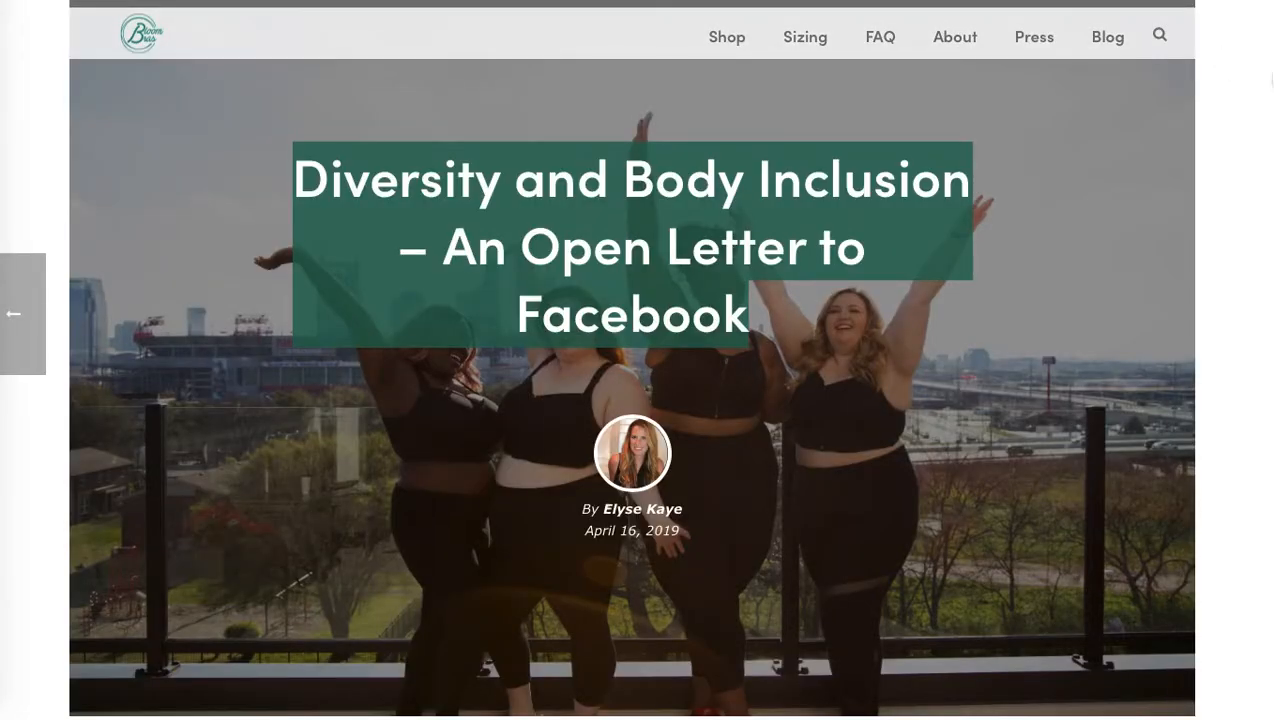
scroll(1254, 260, down, 10)
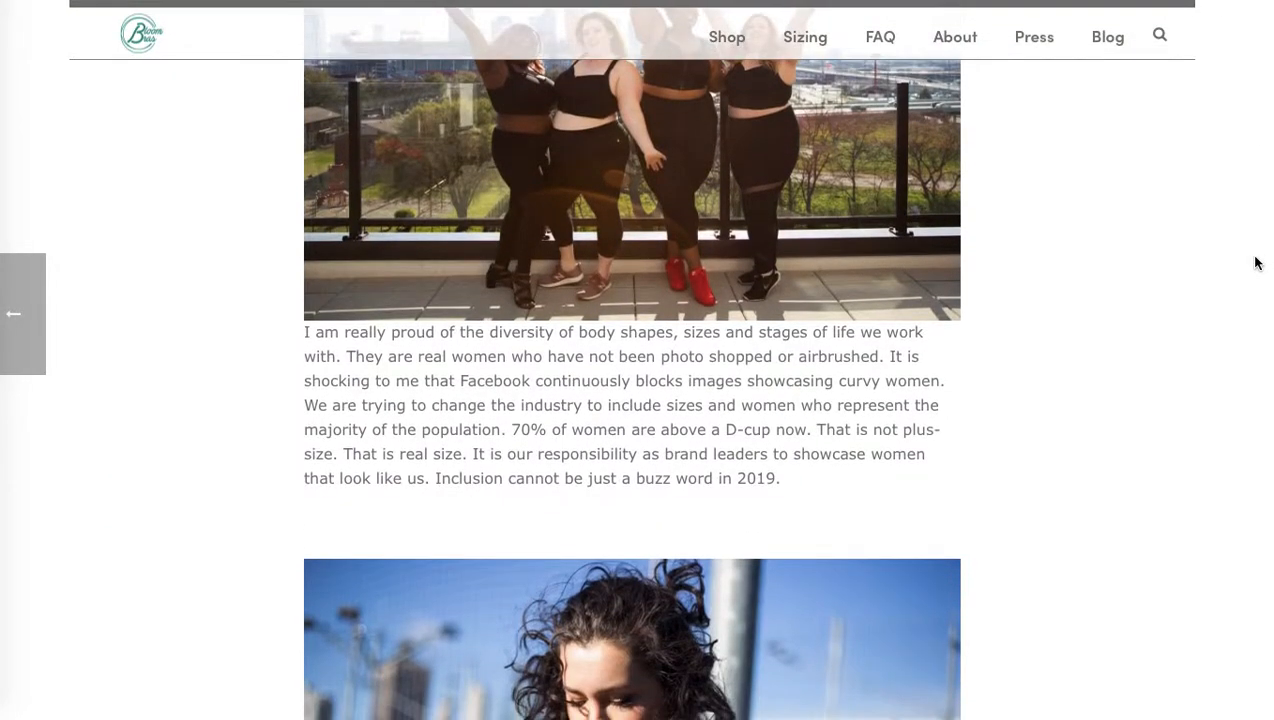
drag(800, 487, 299, 337)
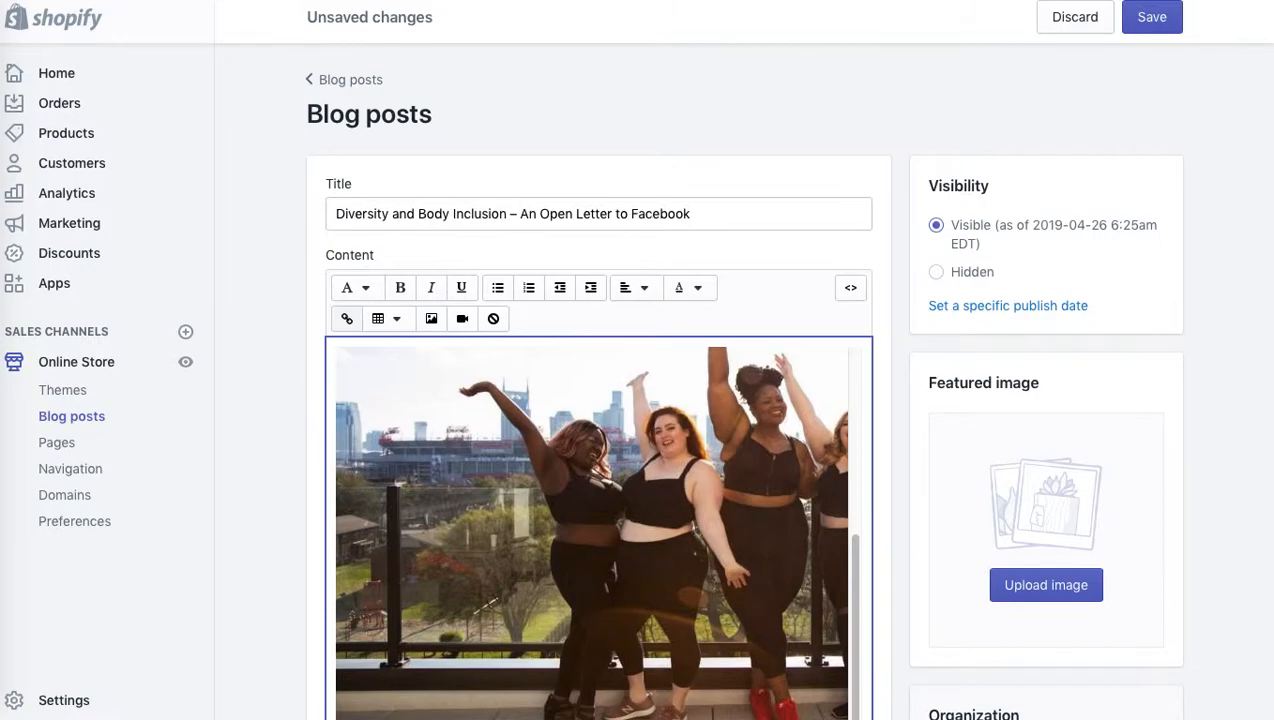
Paste the copied paragraph below the image code in the Shopify post's HTML, wrapped in <p> and </p> tags, and return to the visual editor.
scroll(1254, 275, down, 1)
scroll(742, 561, down, 5)
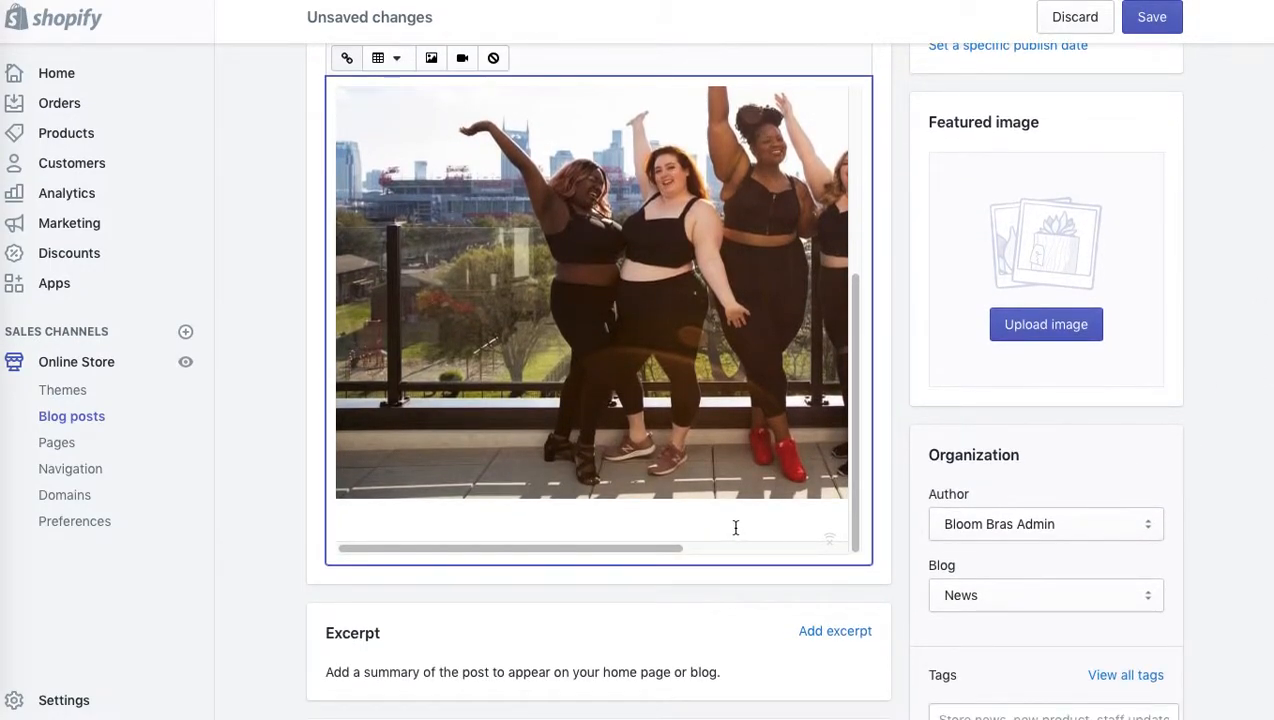
scroll(598, 380, up, 3)
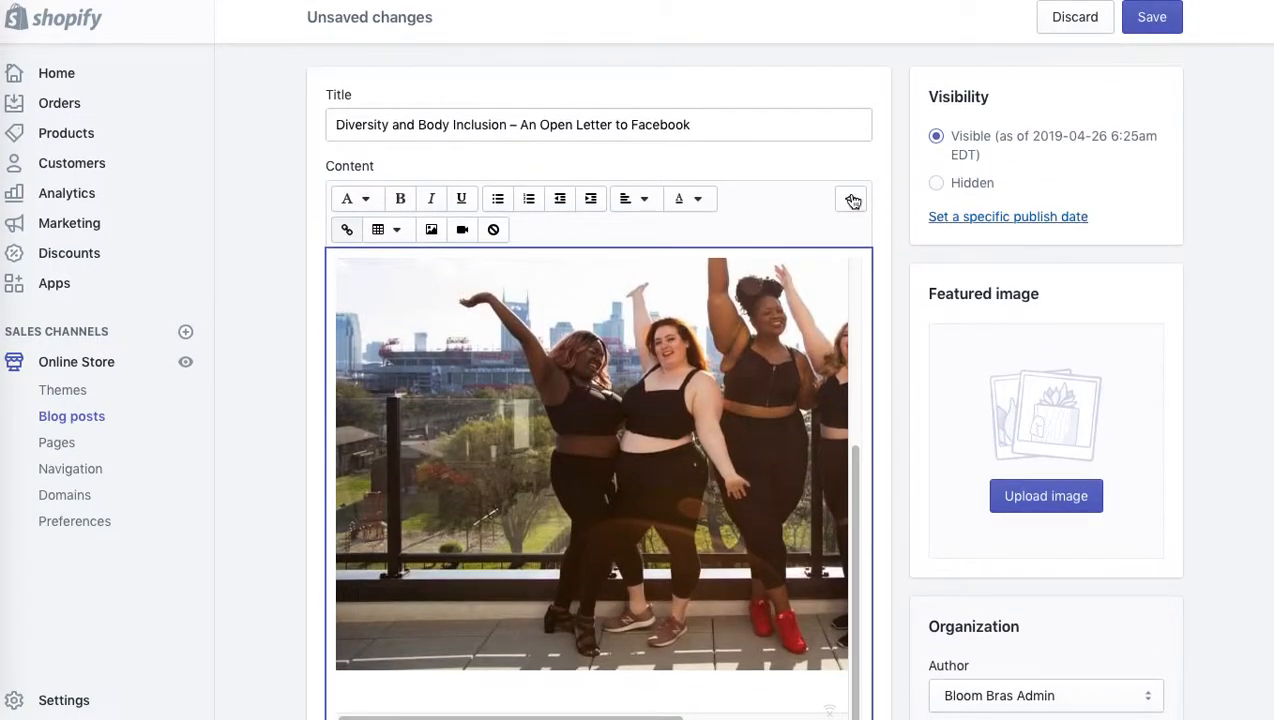
click(850, 198)
click(501, 468)
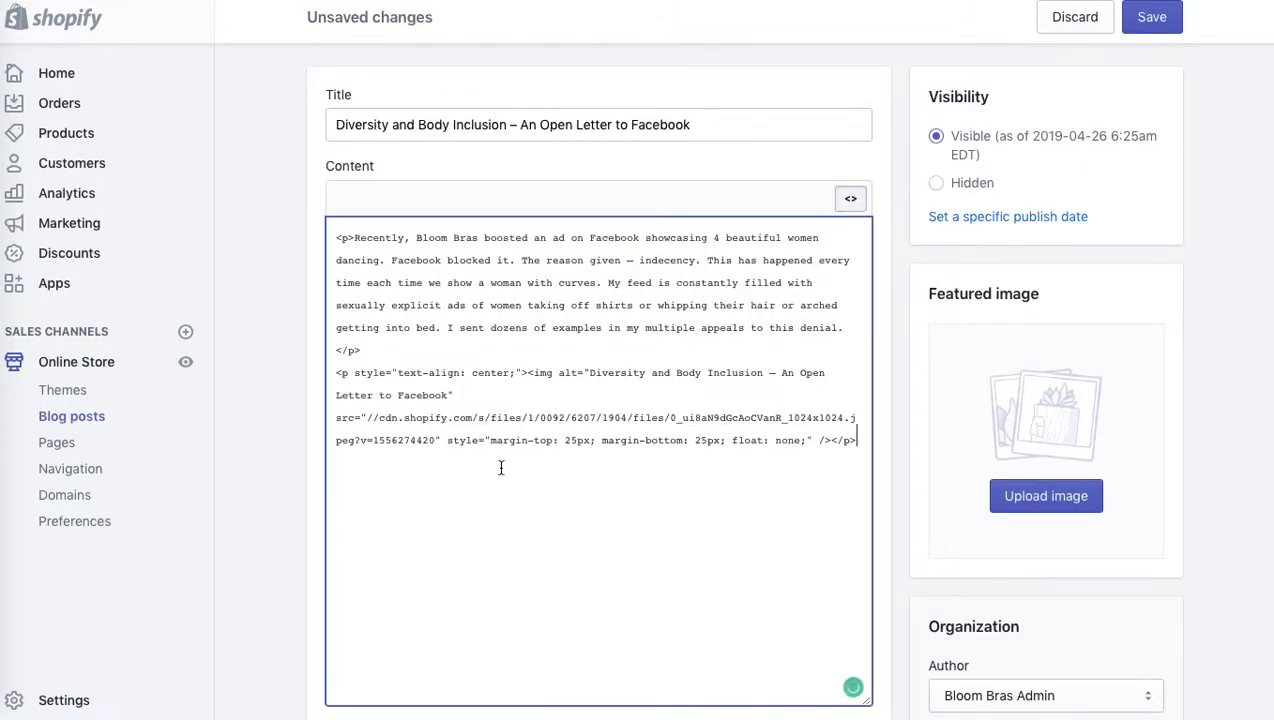
key(Return)
text(<p>)
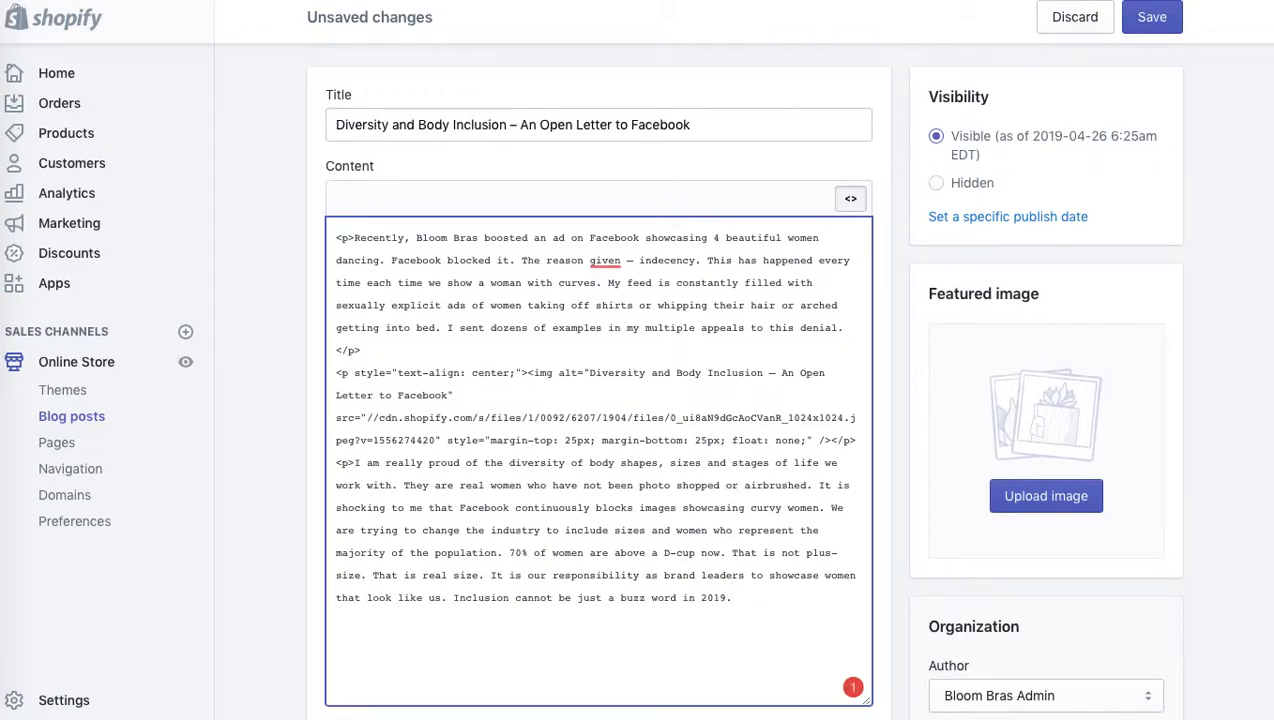
text(/p>)
click(851, 194)
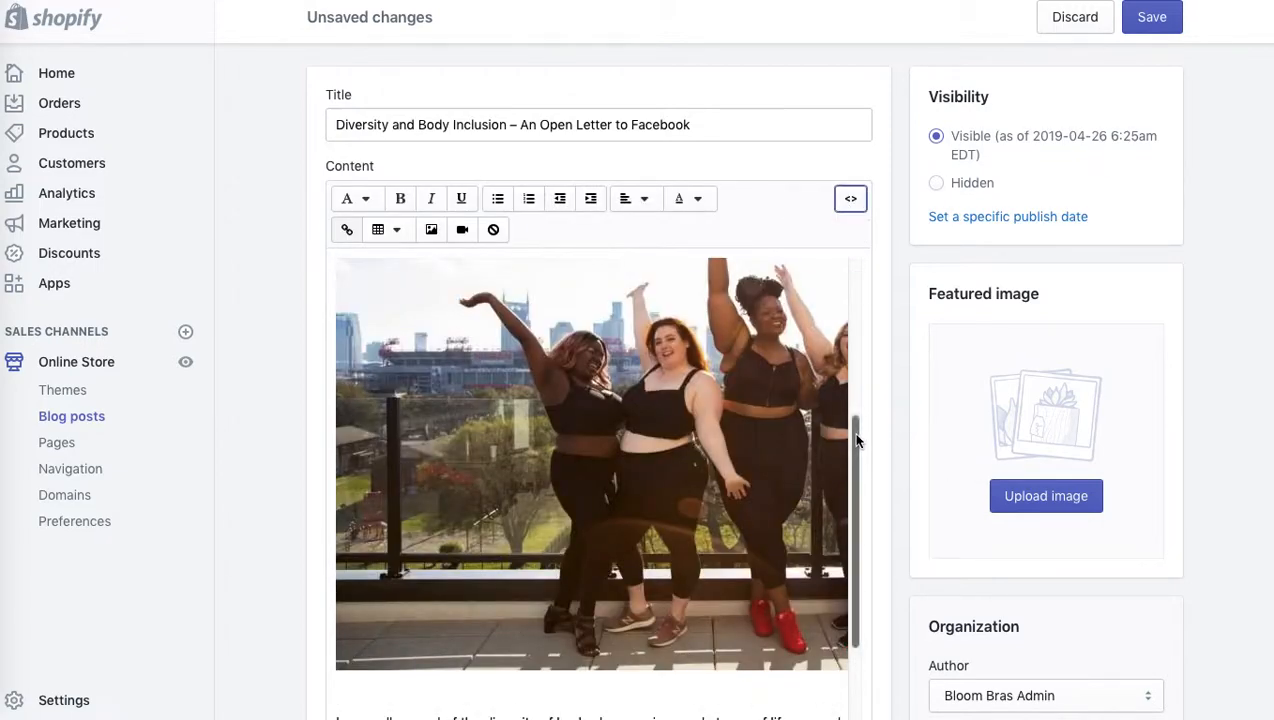
Add a new empty line after the paragraph ending "Inclusion cannot be just a buzz word in 2019.".
scroll(856, 593, down, 5)
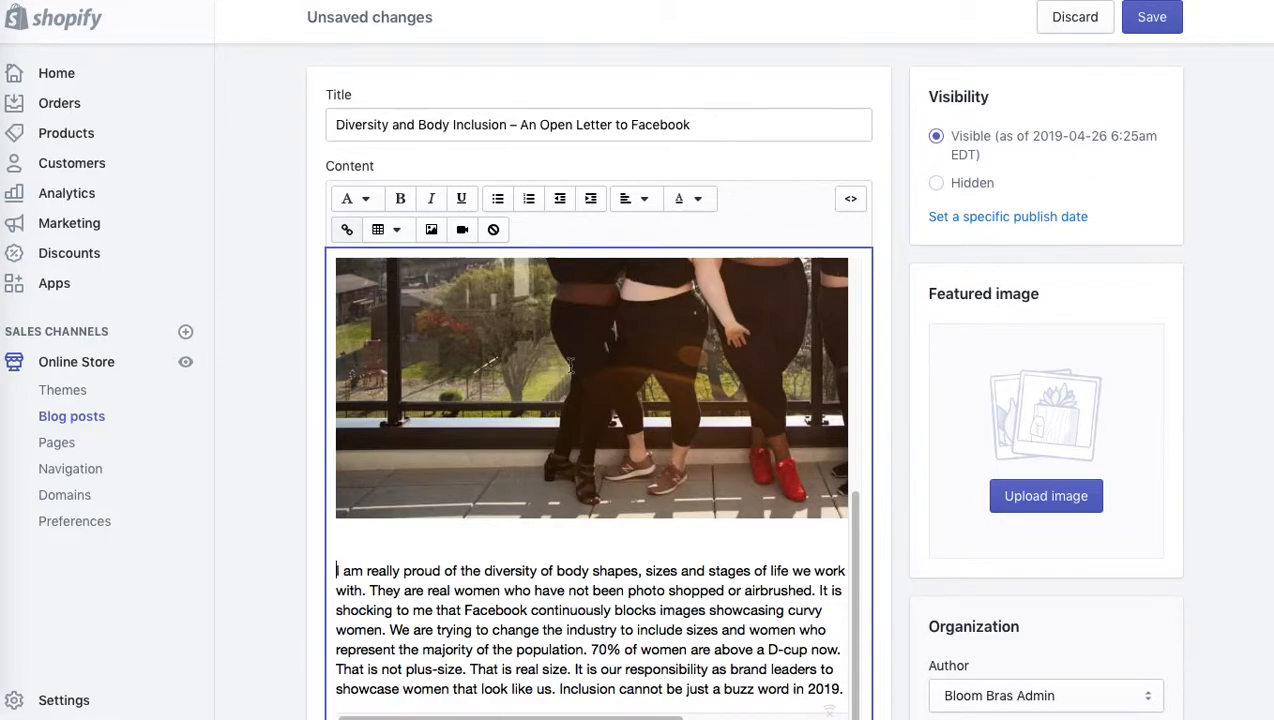
scroll(570, 366, down, 3)
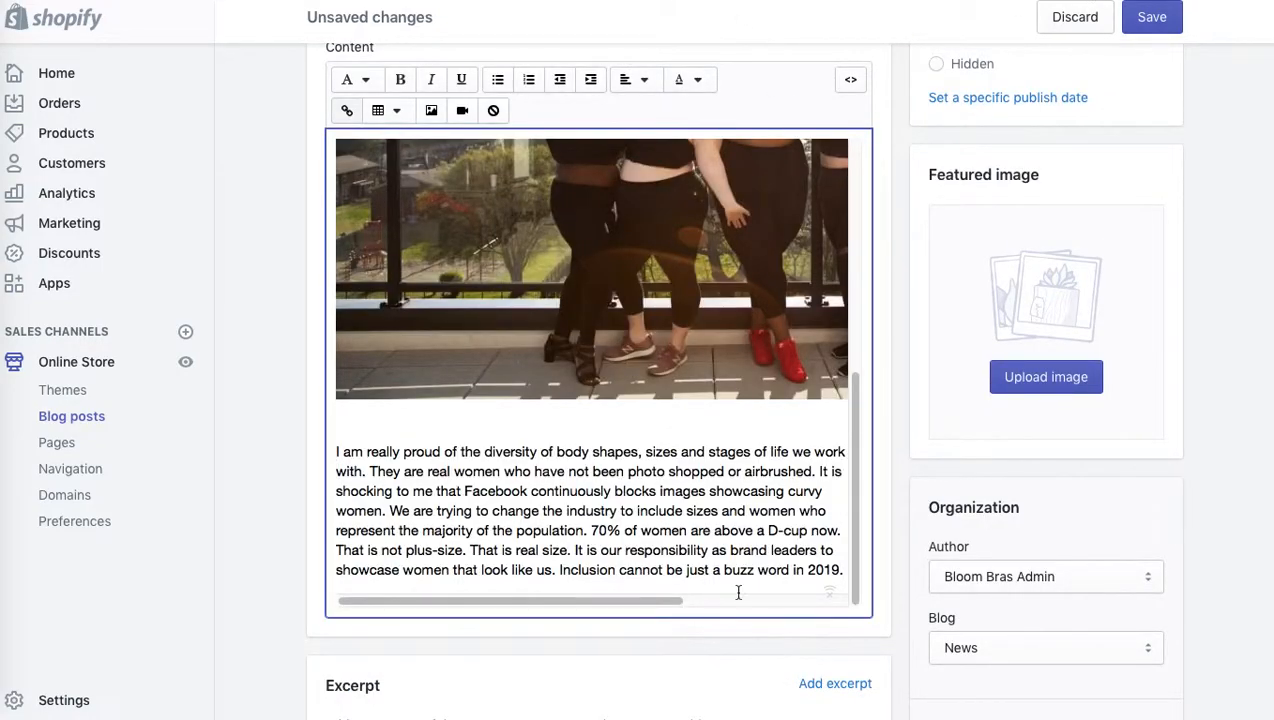
click(790, 570)
click(844, 570)
scroll(592, 373, right, 1)
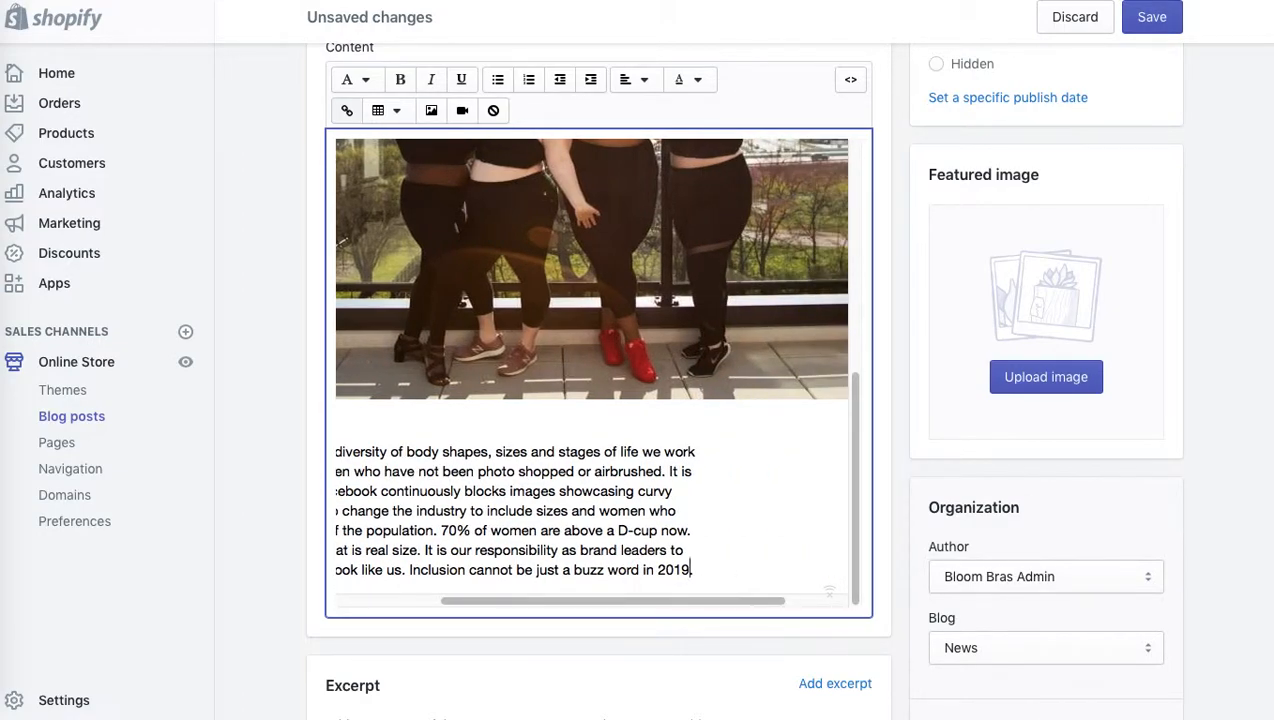
scroll(592, 373, right, 2)
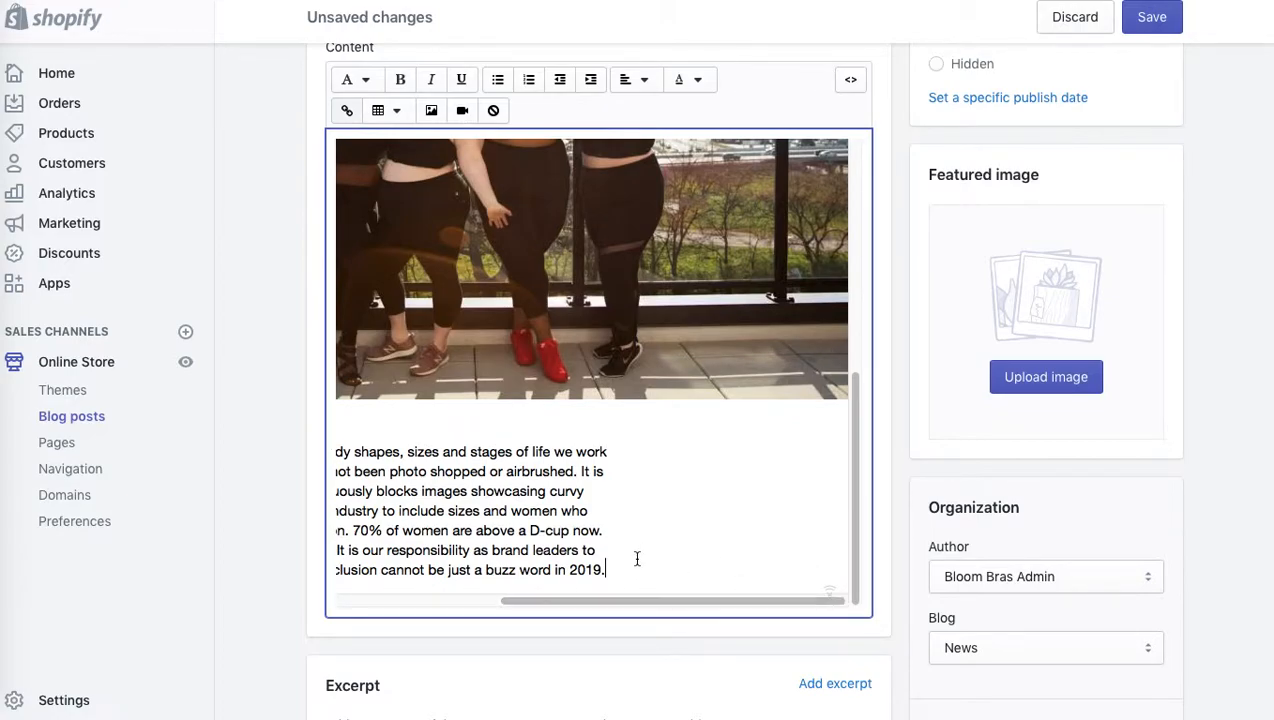
scroll(642, 560, down, 1)
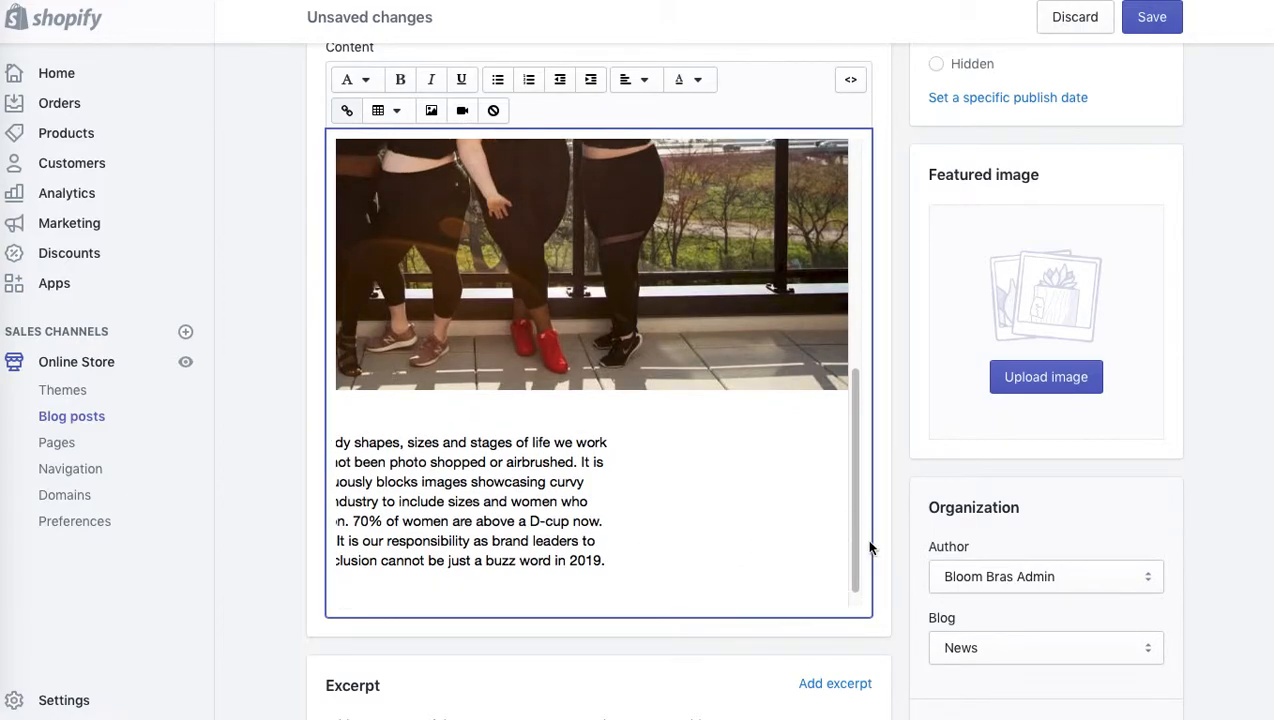
scroll(849, 541, down, 2)
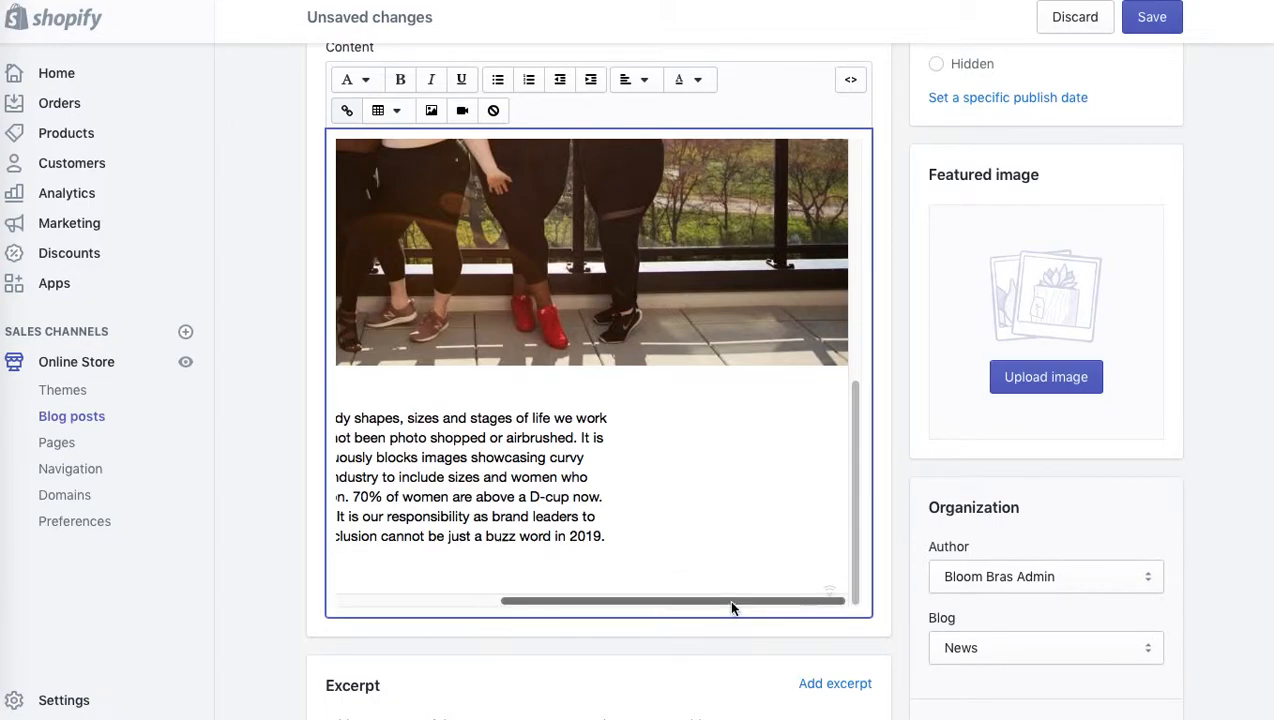
drag(732, 603, 351, 597)
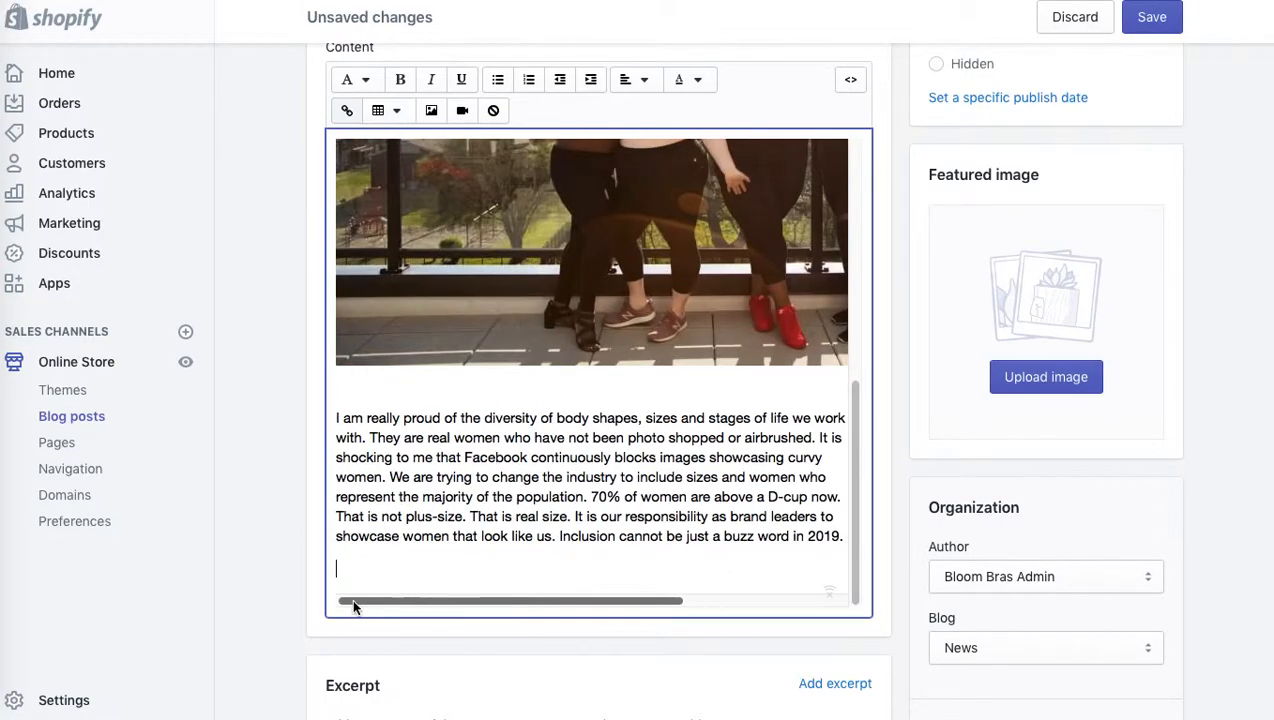
Upload the recent photo 0*98w2IulcESIiJxPj.jpeg for insertion on the new line.
click(431, 110)
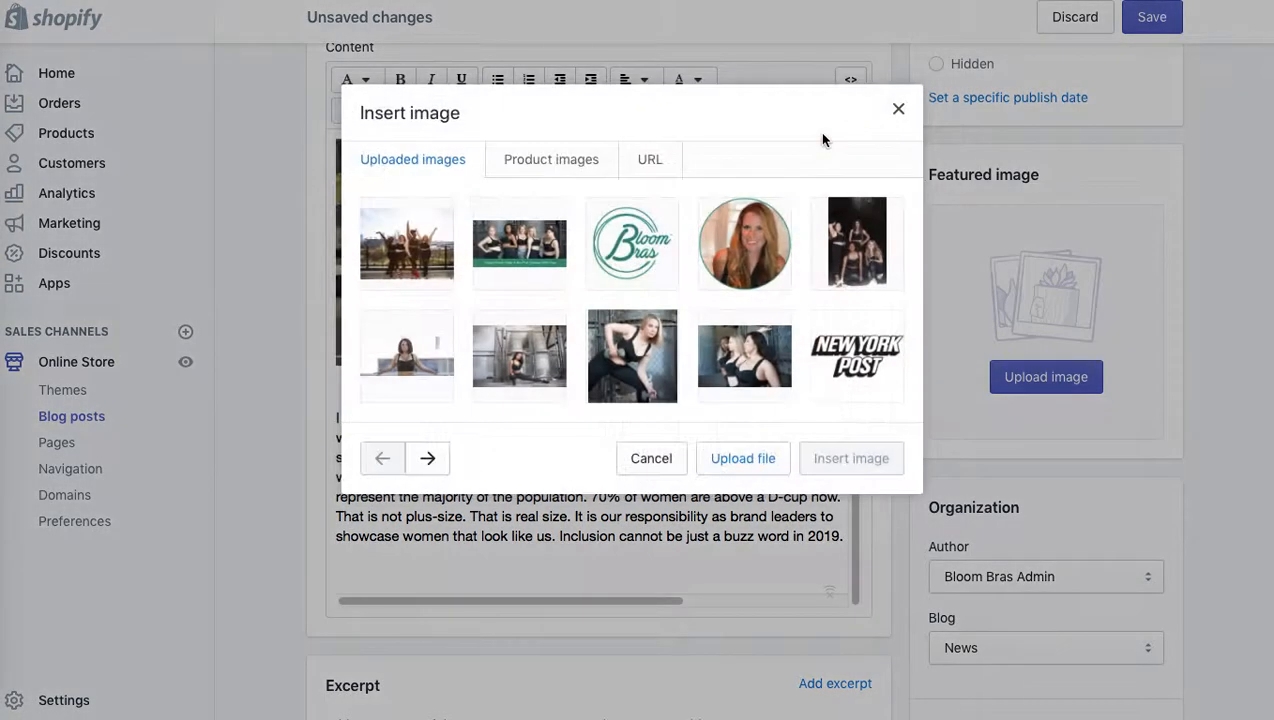
click(756, 460)
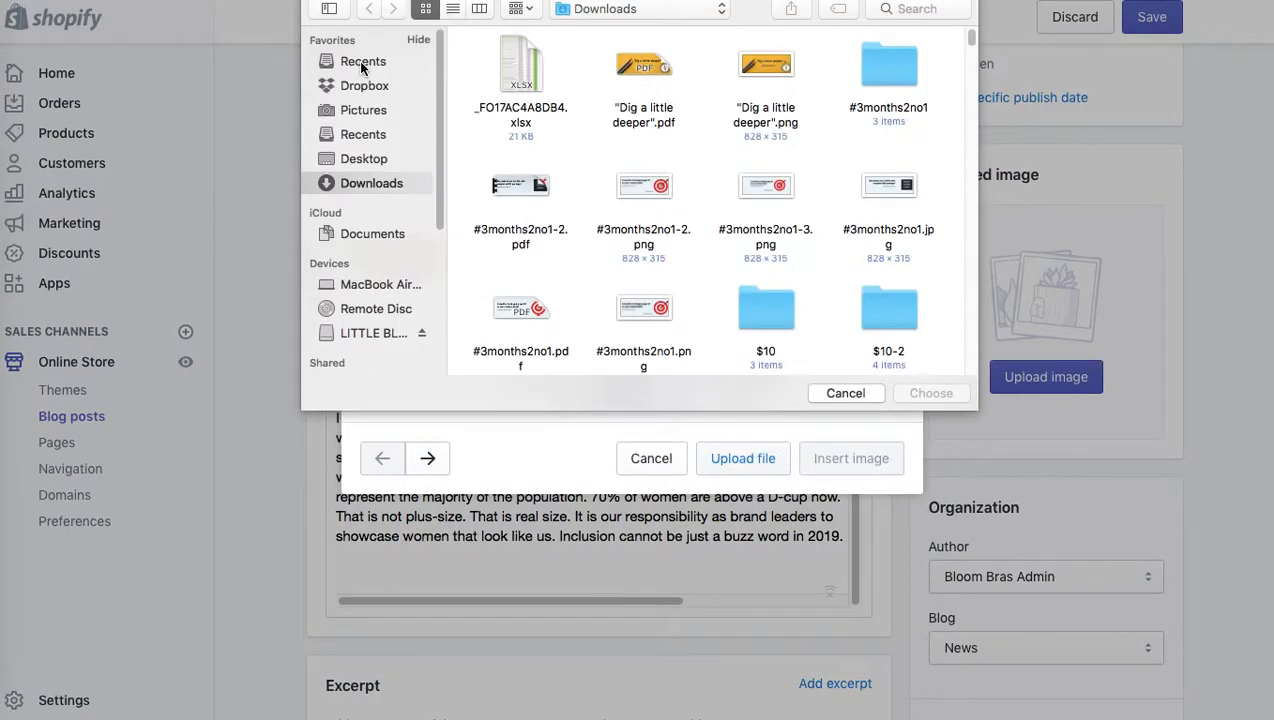
click(363, 62)
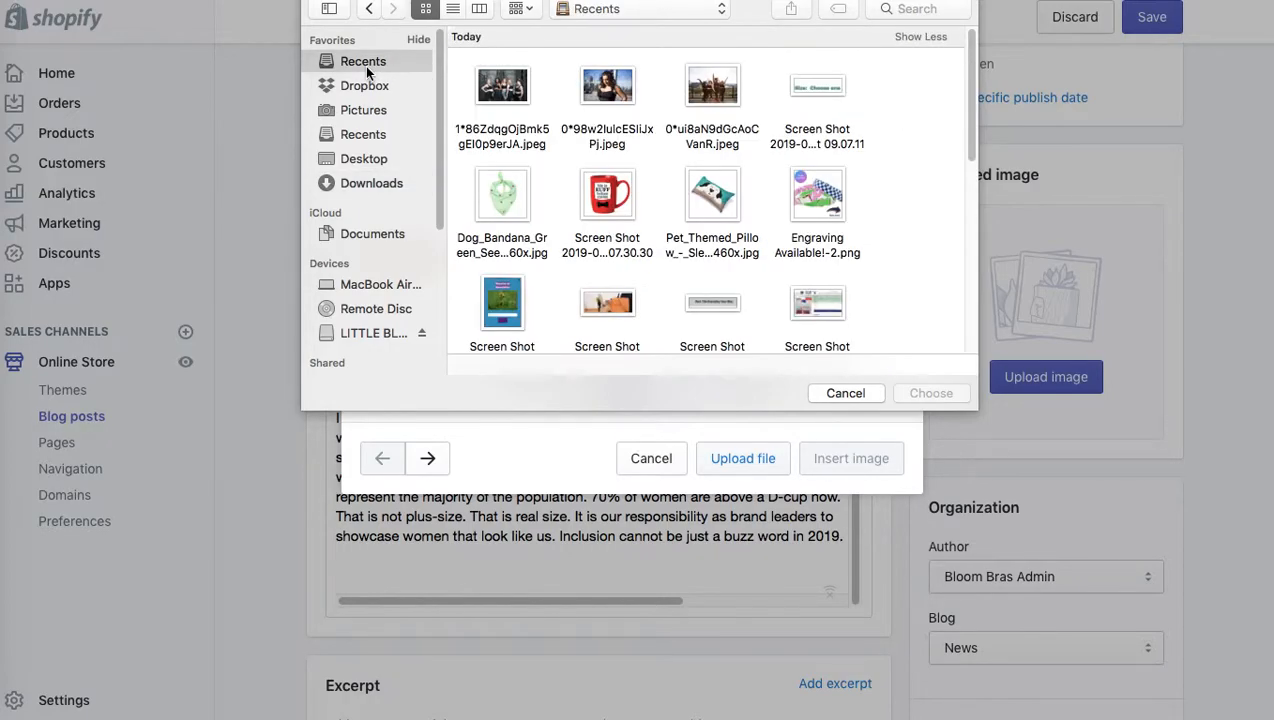
double_click(610, 90)
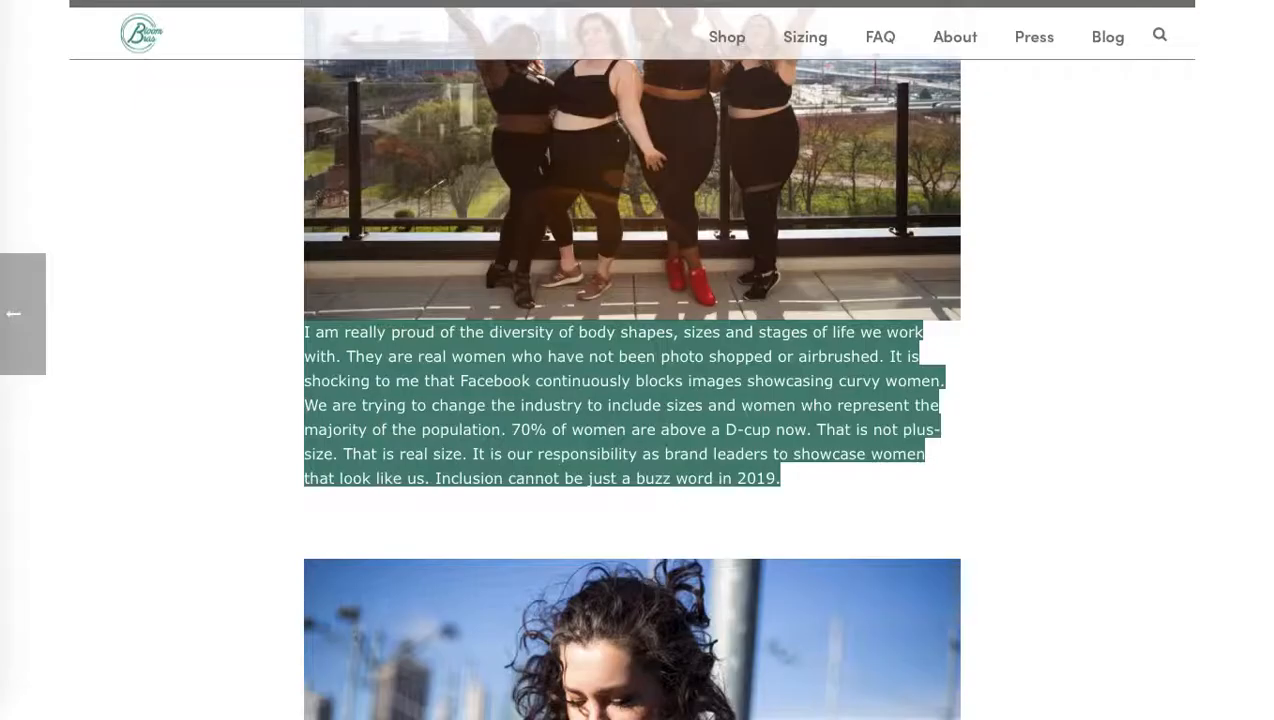
Switch to the original article and copy its title "Diversity and Body Inclusion – An Open Letter to Facebook".
drag(1270, 220, 1264, 112)
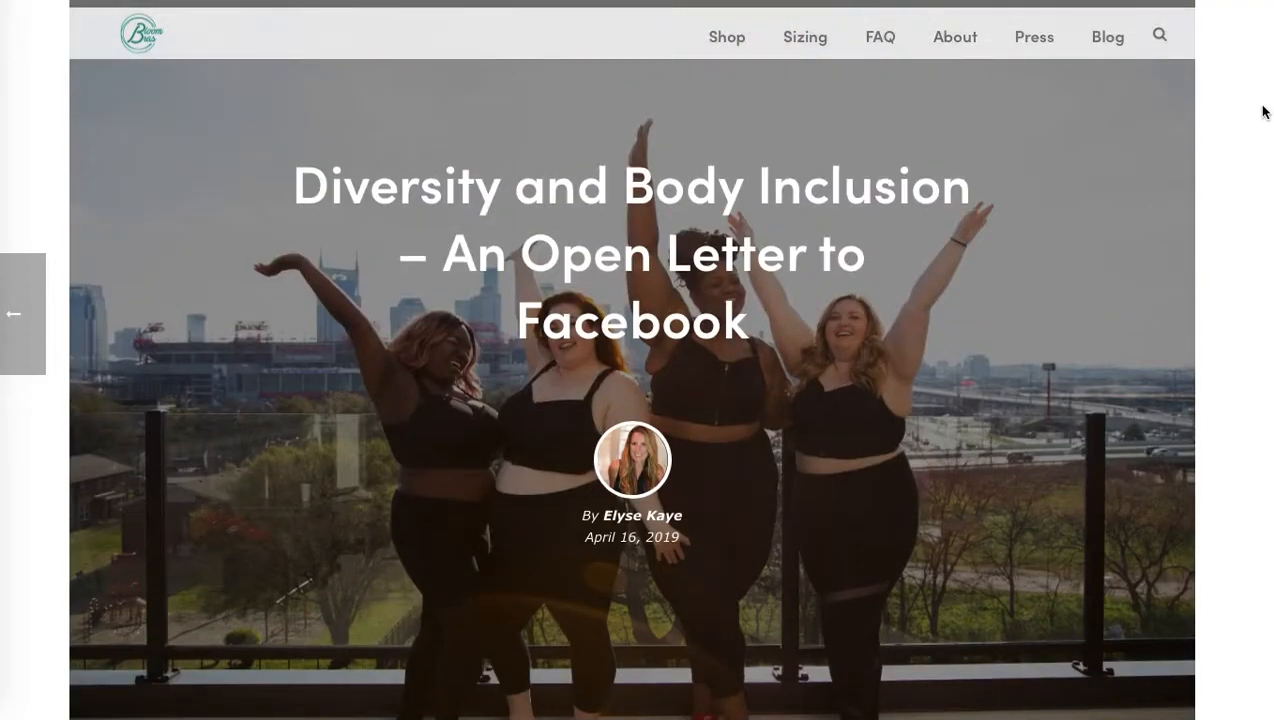
drag(752, 345, 307, 193)
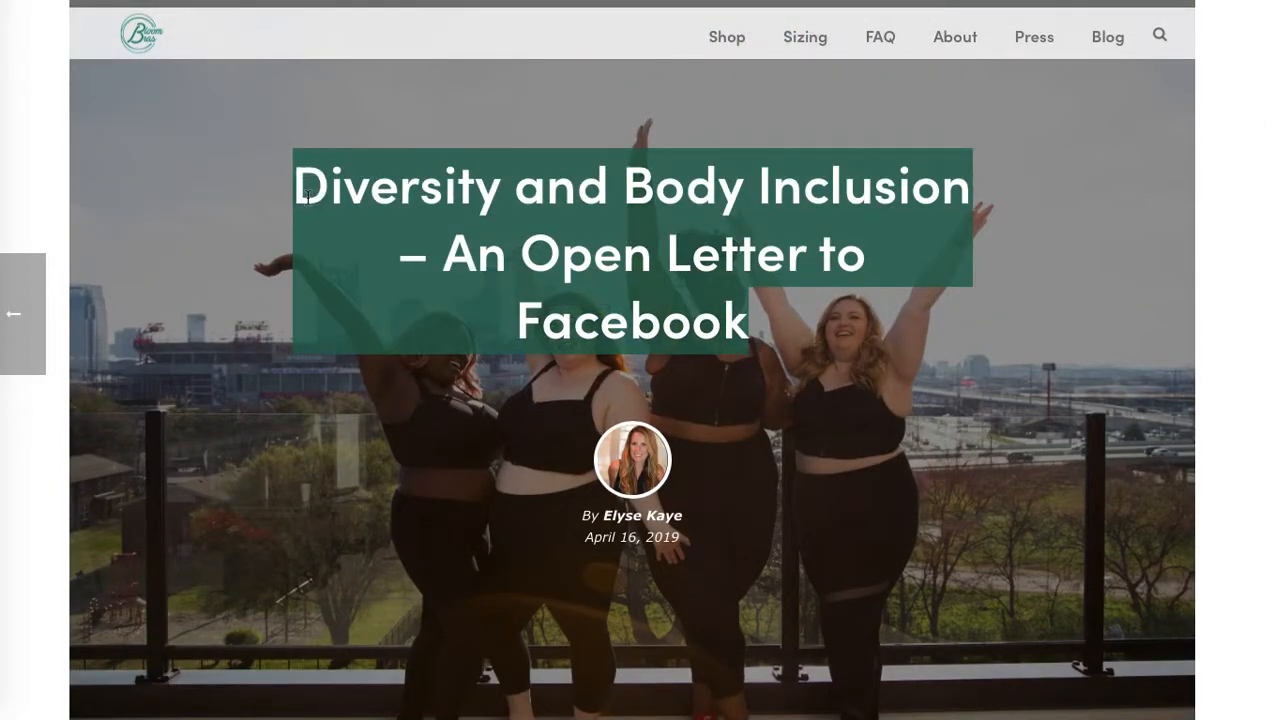
right_click(389, 198)
click(455, 250)
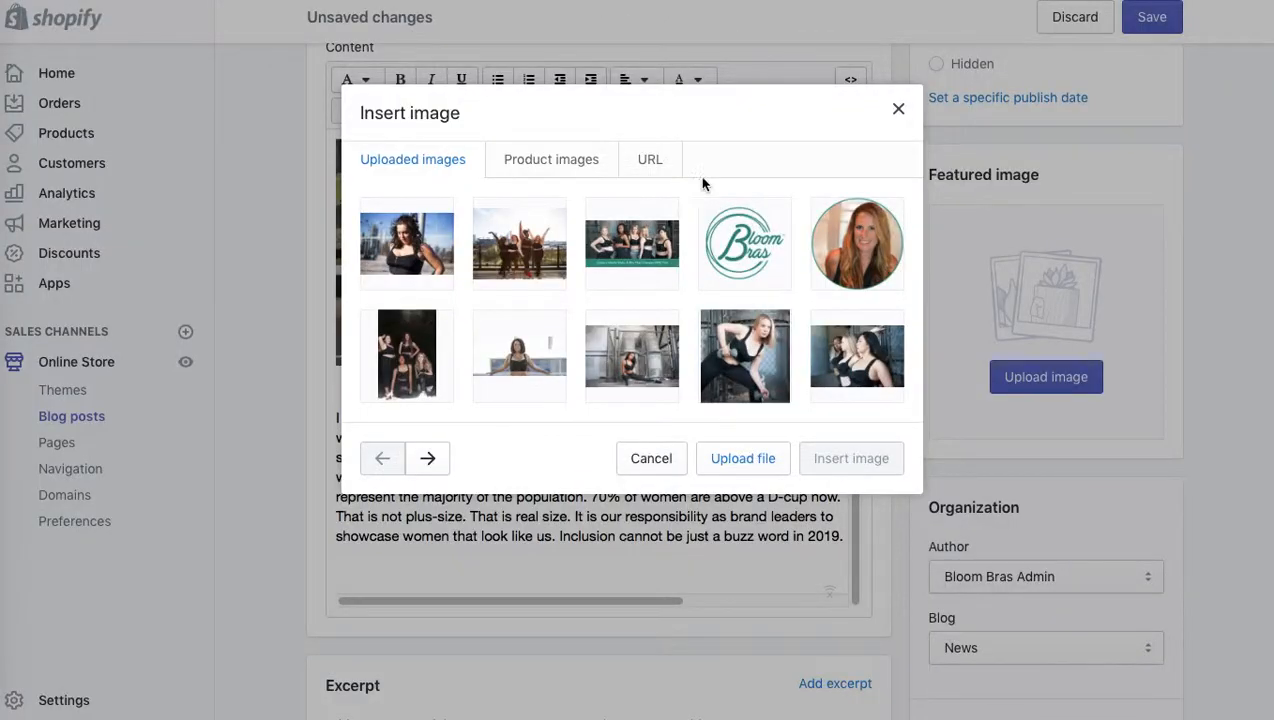
Insert the newly uploaded photo of the curly-haired woman at size 1024x1024, with the copied article title as its alt text.
click(408, 245)
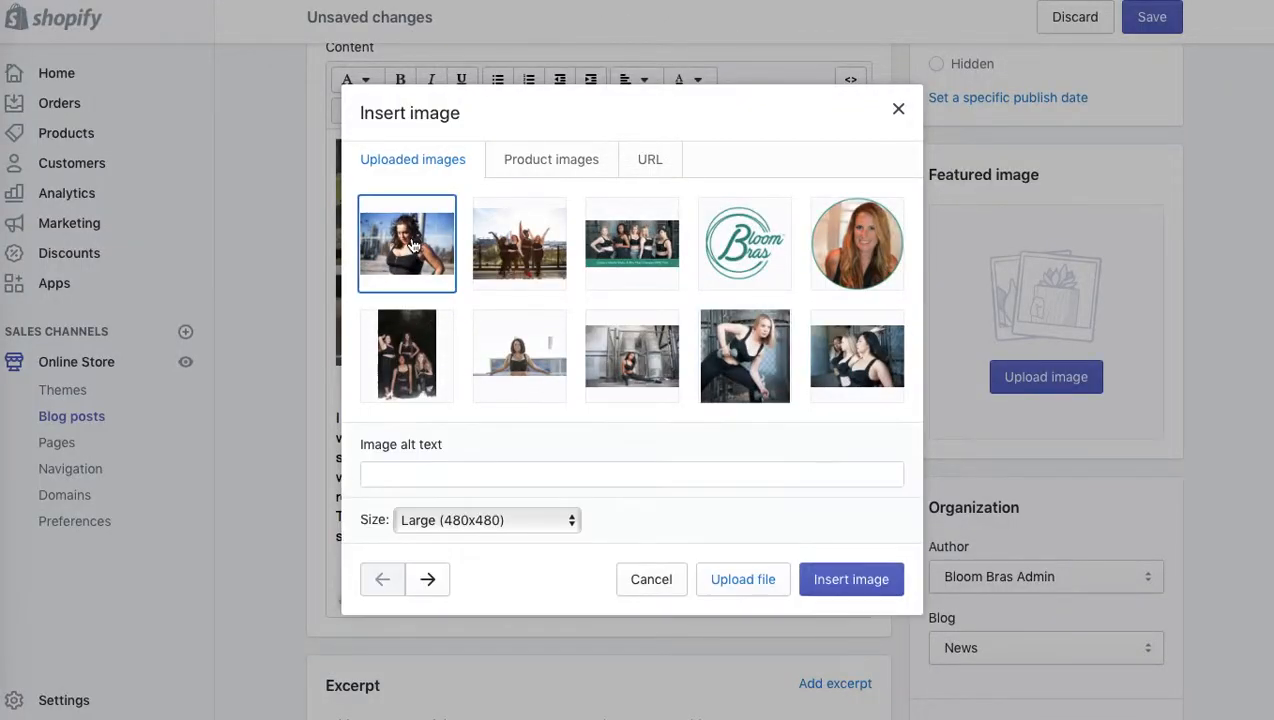
click(507, 526)
click(504, 556)
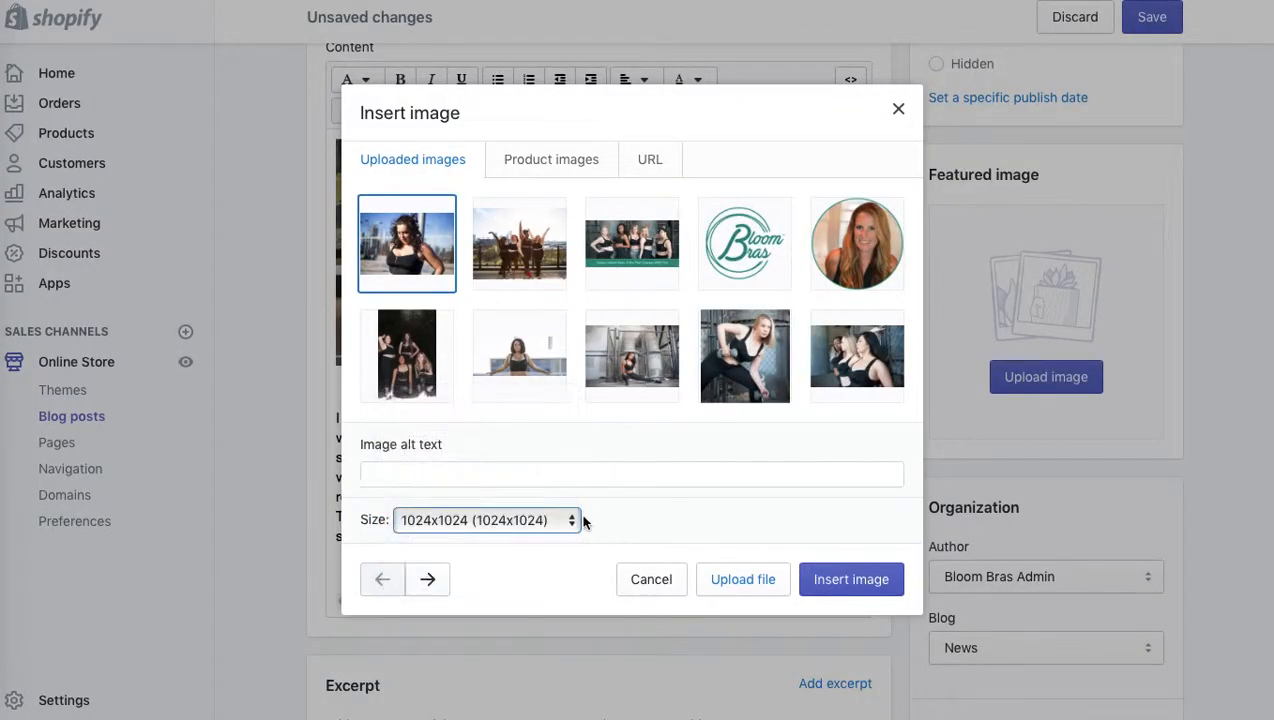
click(532, 472)
key(ctrl+v)
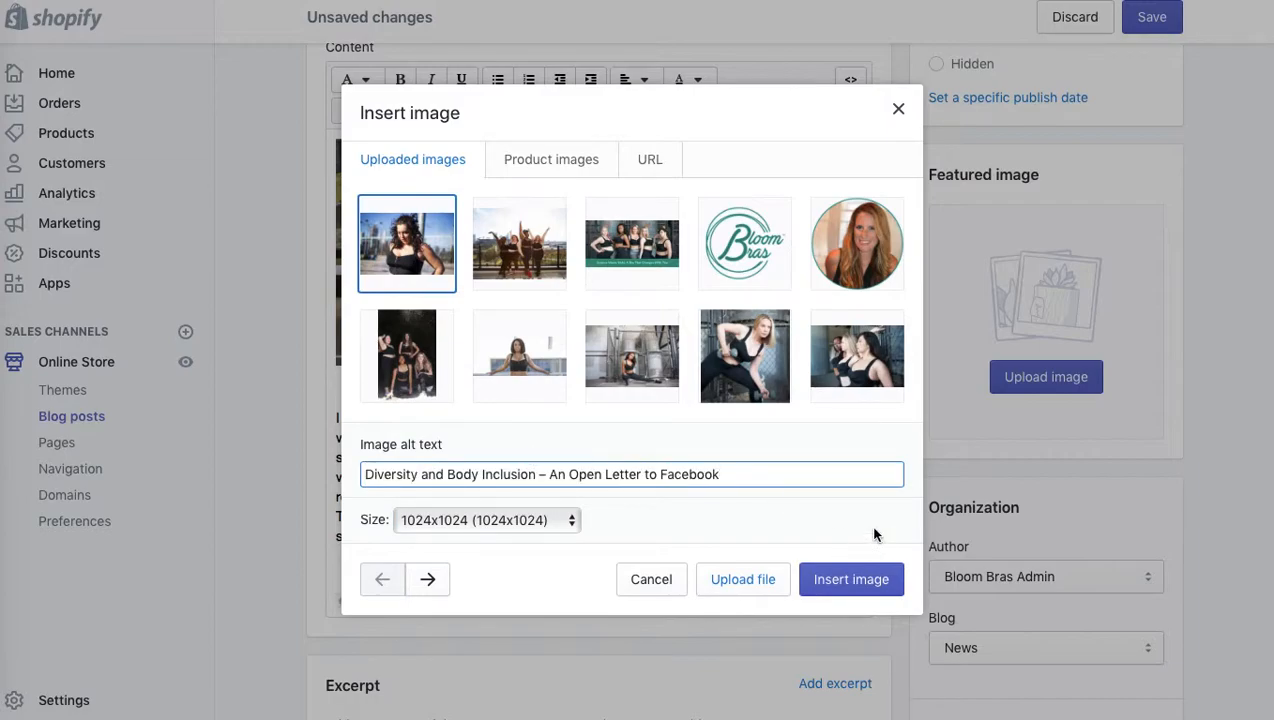
click(822, 580)
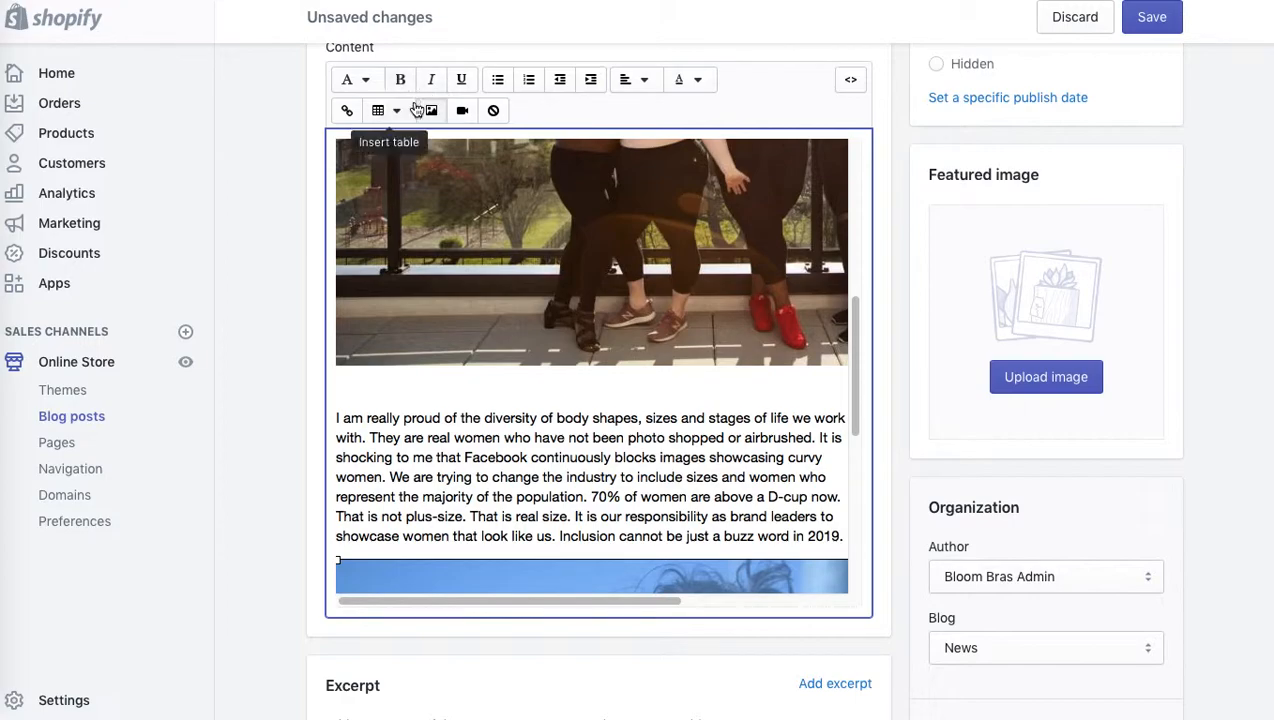
Center the inserted photo of the curly-haired woman and set its top and bottom spacing to 25.
click(433, 112)
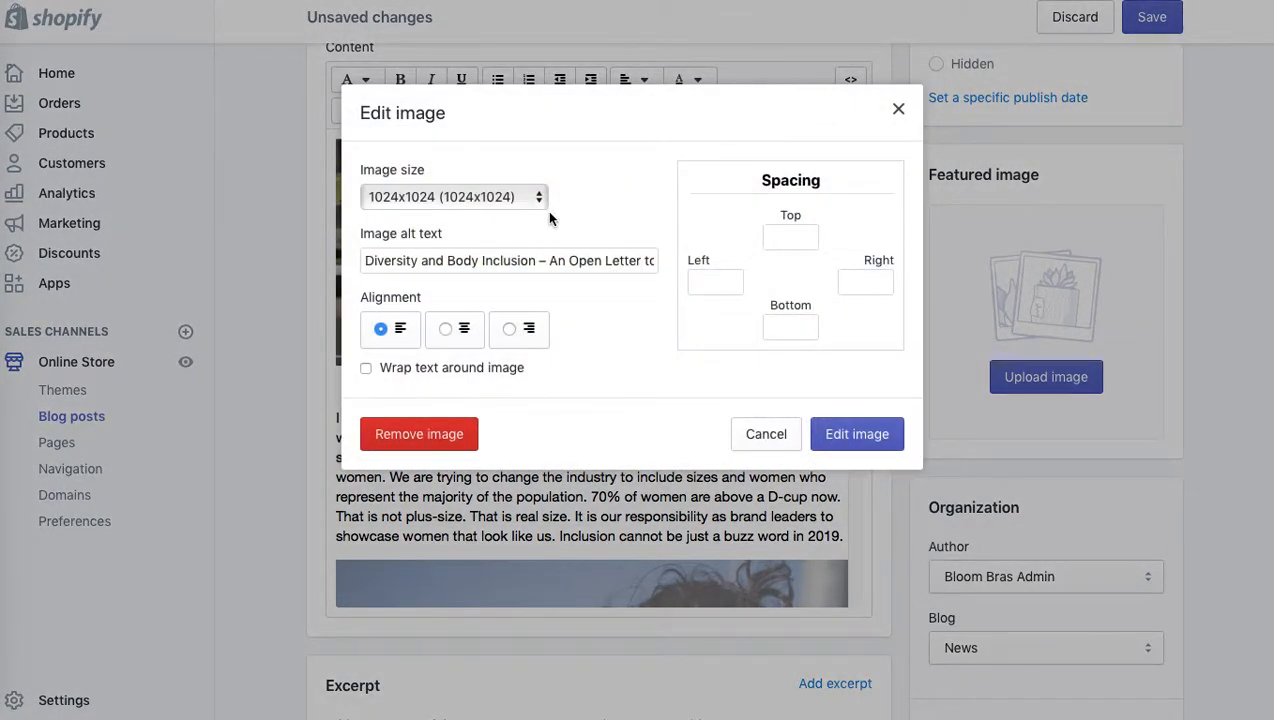
click(446, 330)
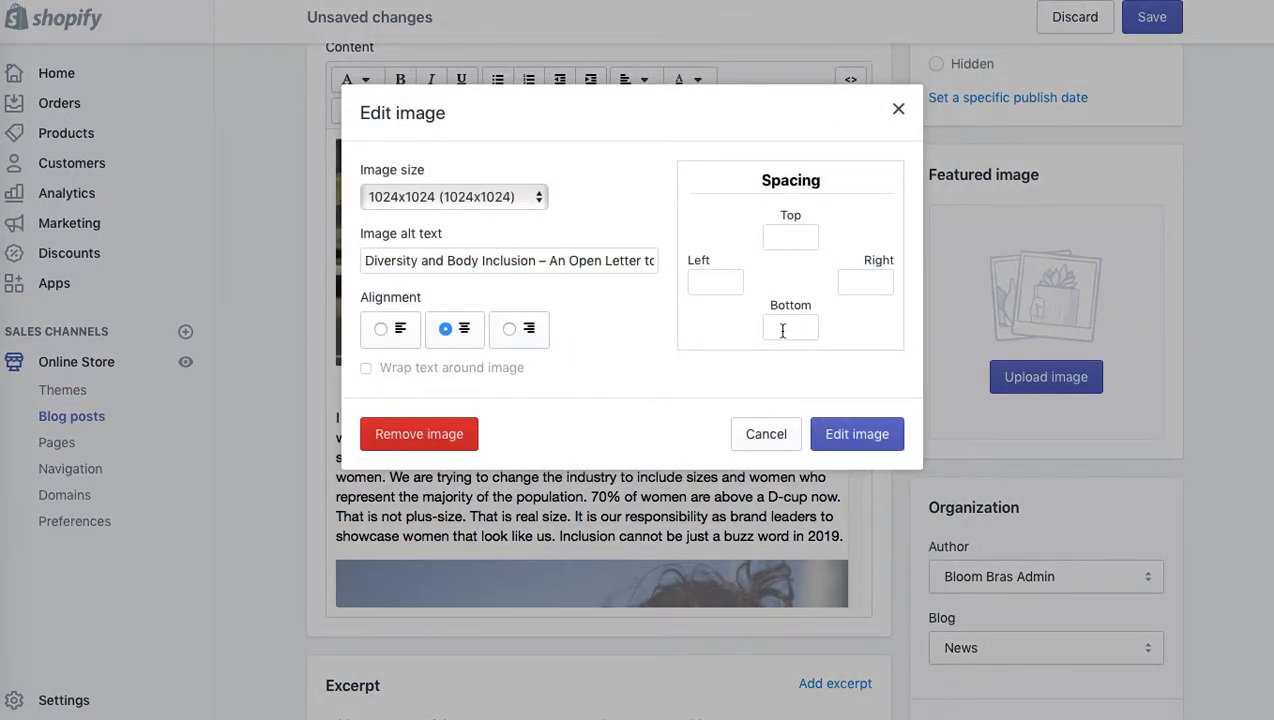
click(790, 236)
text(25)
click(795, 328)
text(25)
click(848, 436)
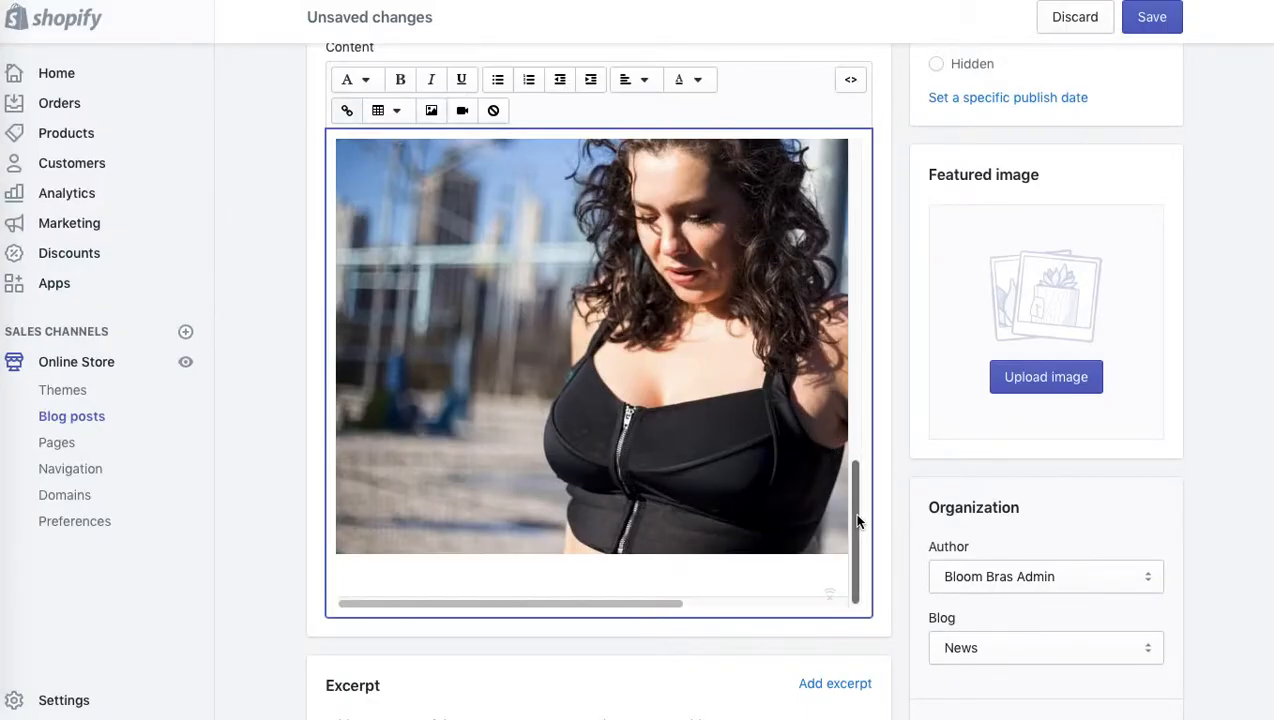
Switch to the original article and copy its text from "It was never my intention" through "Please join me in demanding better!".
mouse_move(858, 520)
mouse_down()
mouse_move(856, 556)
mouse_move(859, 486)
mouse_move(858, 535)
mouse_up()
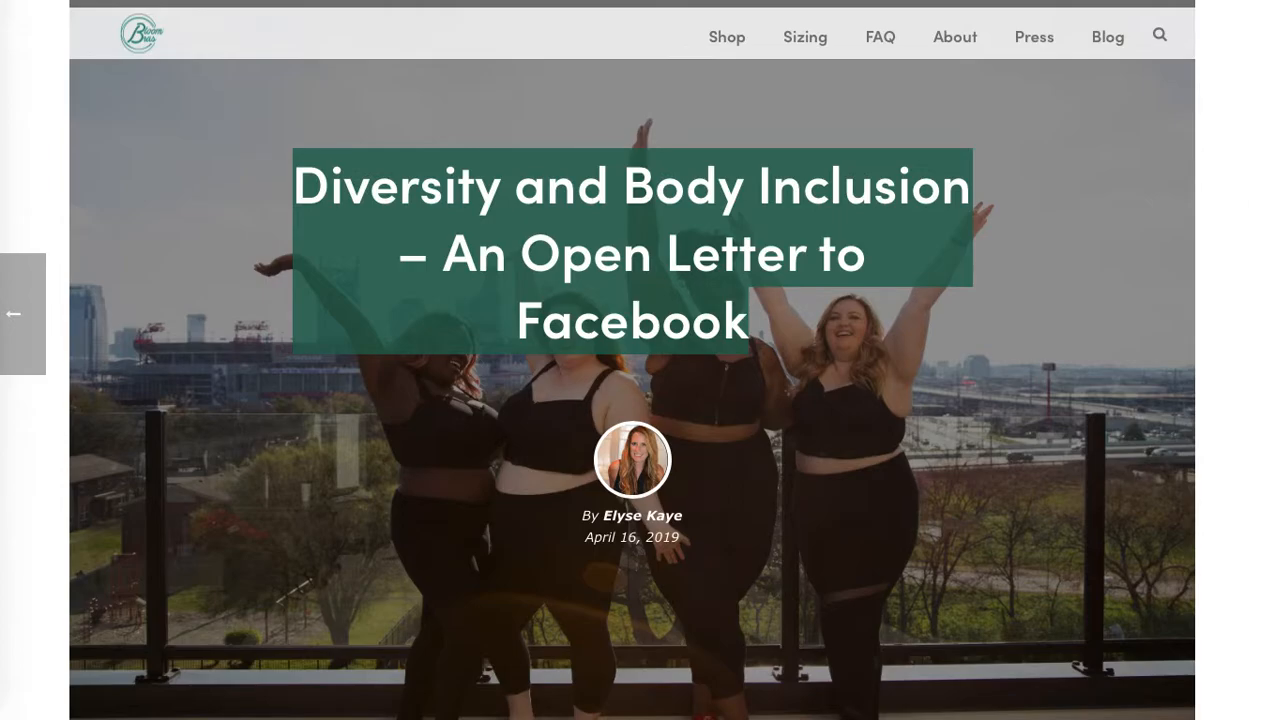
scroll(1257, 307, down, 20)
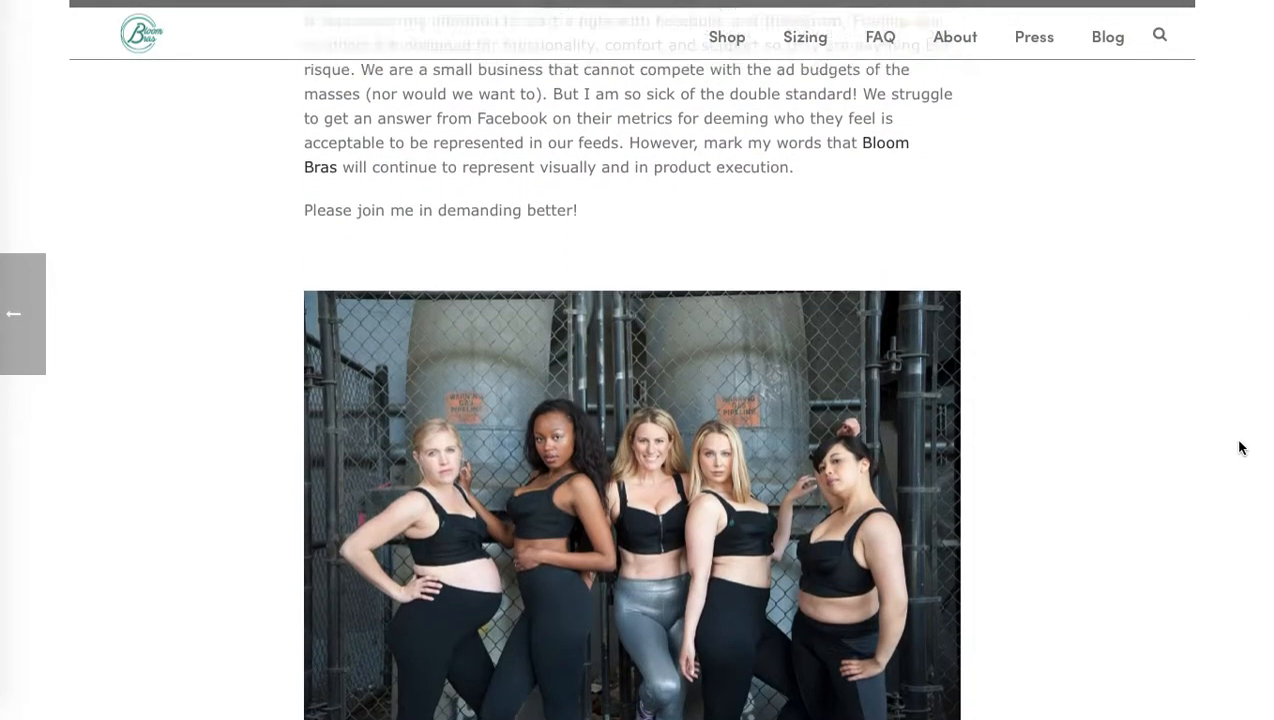
scroll(1240, 448, down, 5)
scroll(1240, 407, up, 9)
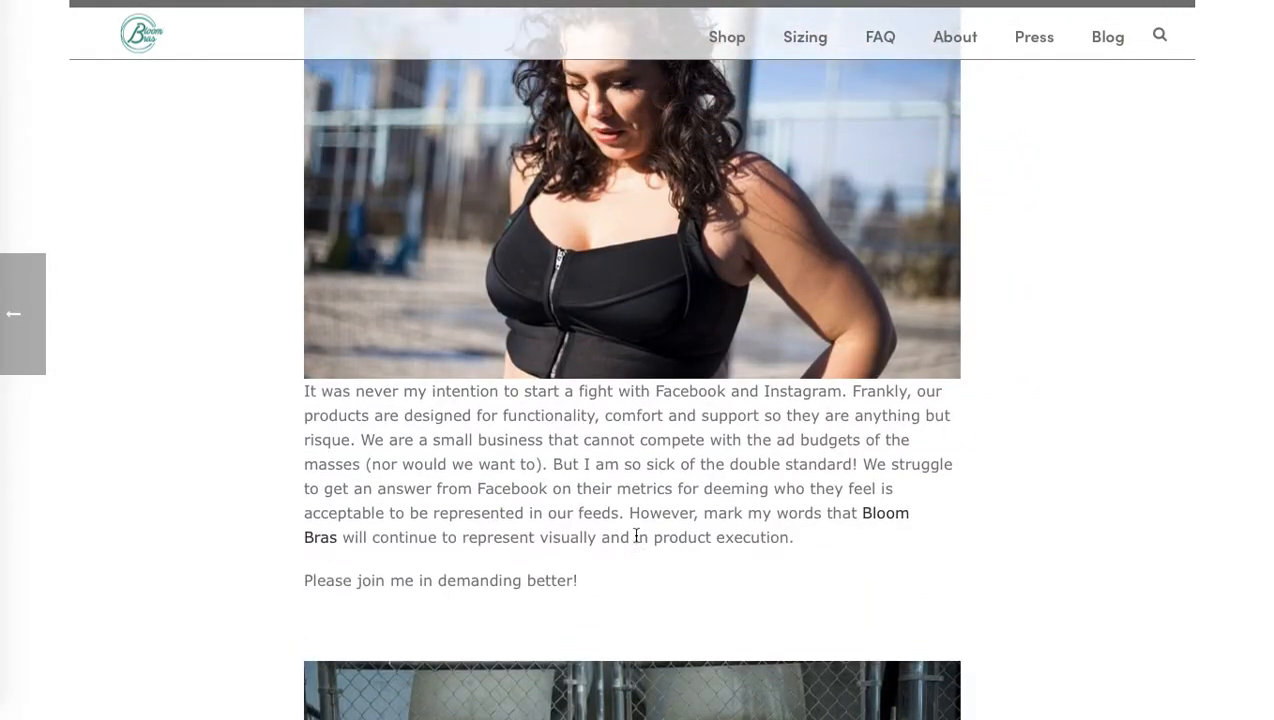
drag(602, 578, 302, 392)
key(ctrl+c)
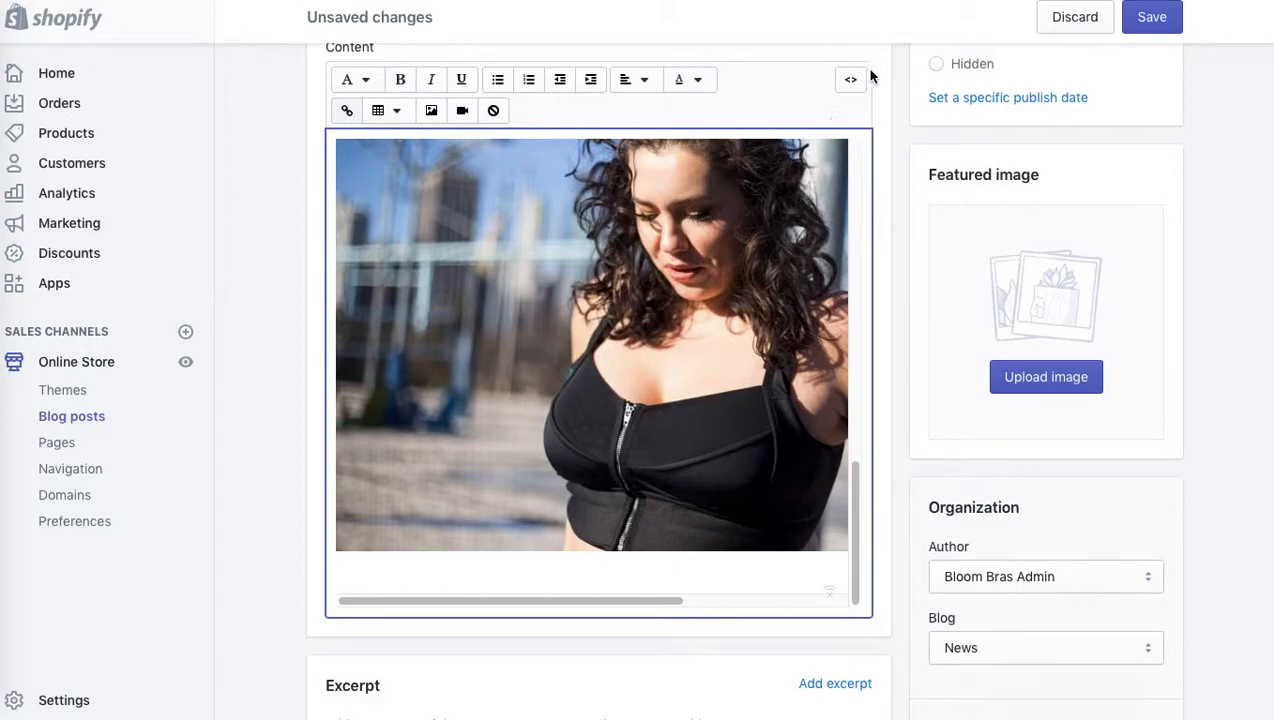
In the post's HTML source, start a new <p> paragraph after the last image and paste the copied article text.
click(852, 80)
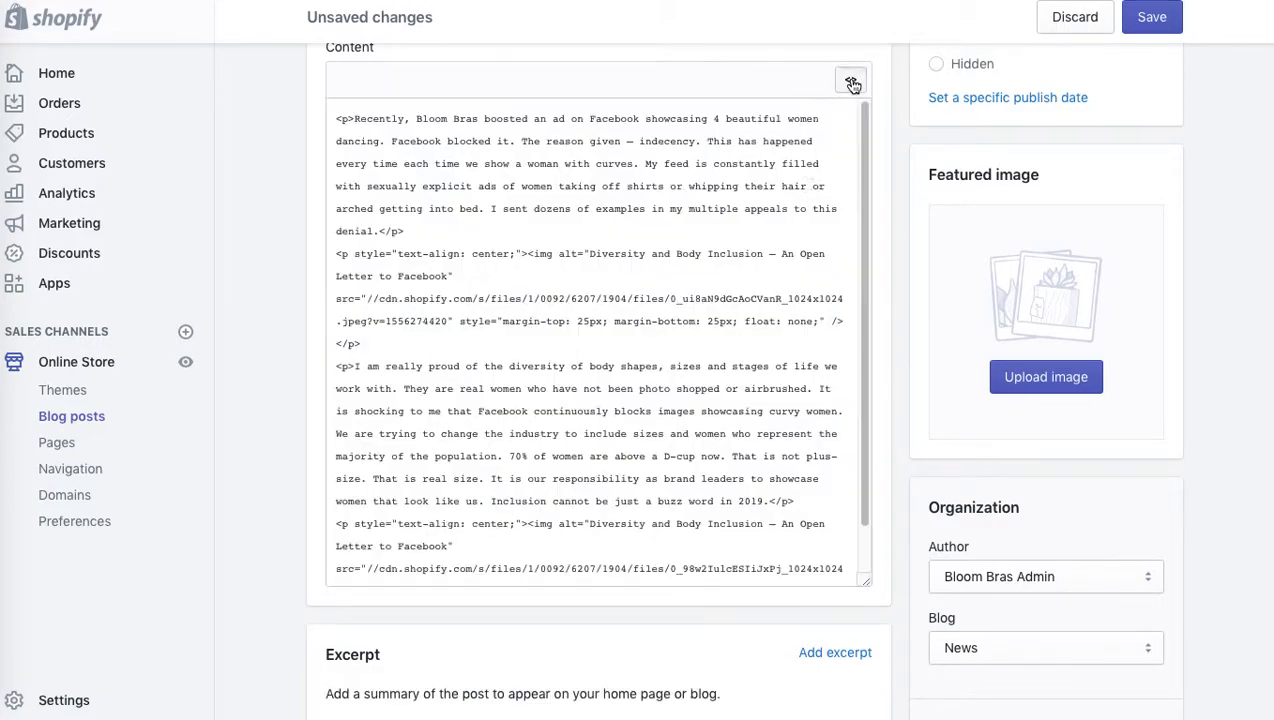
drag(865, 398, 851, 569)
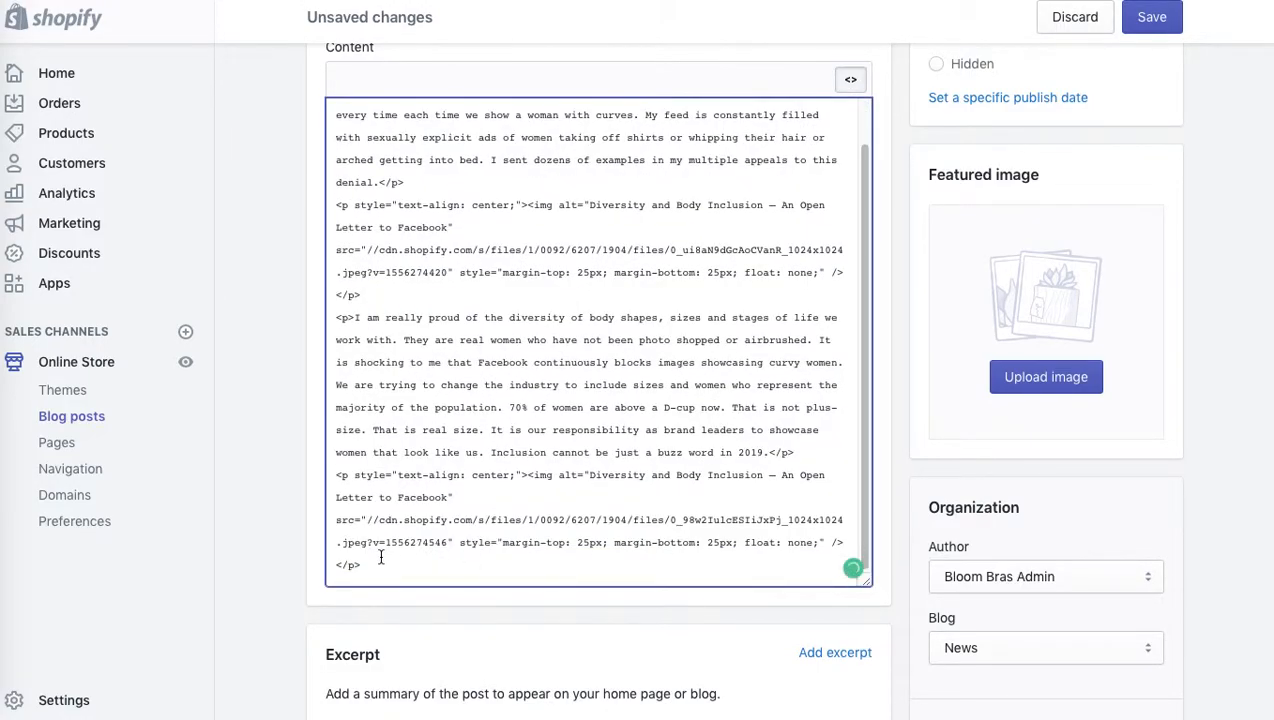
key(Return)
text(<p)
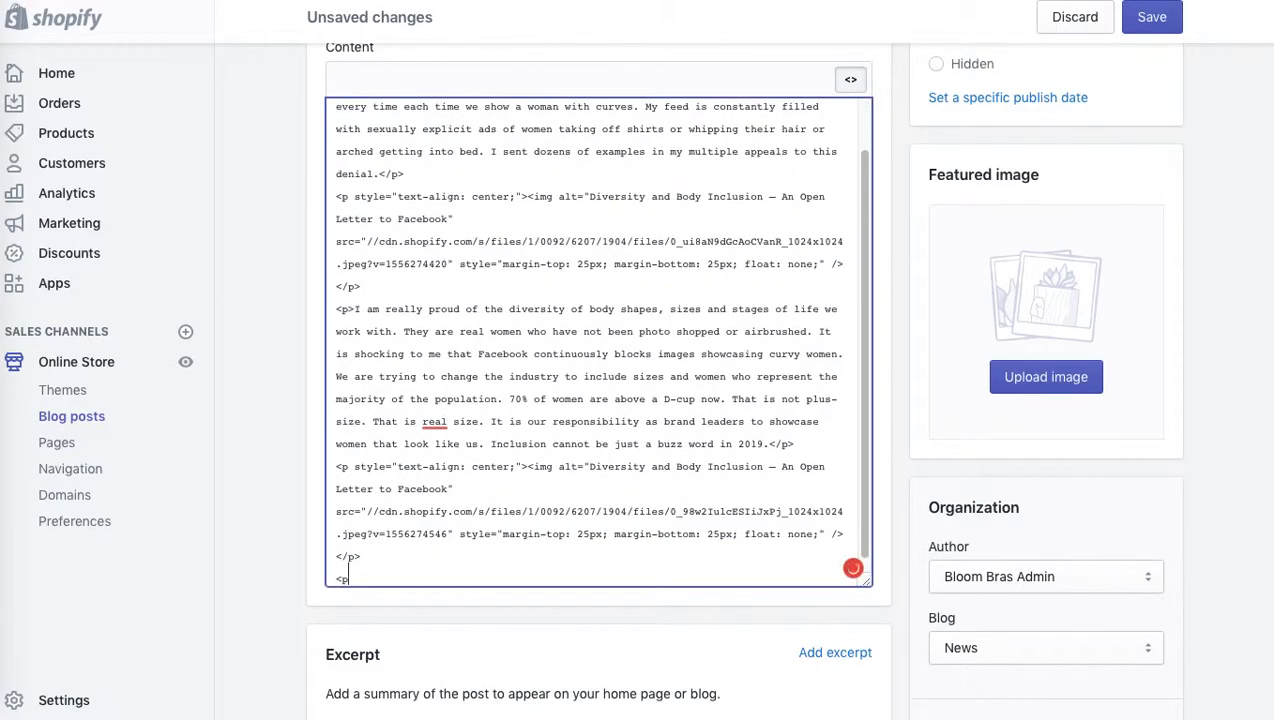
text(>)
key(ctrl+v)
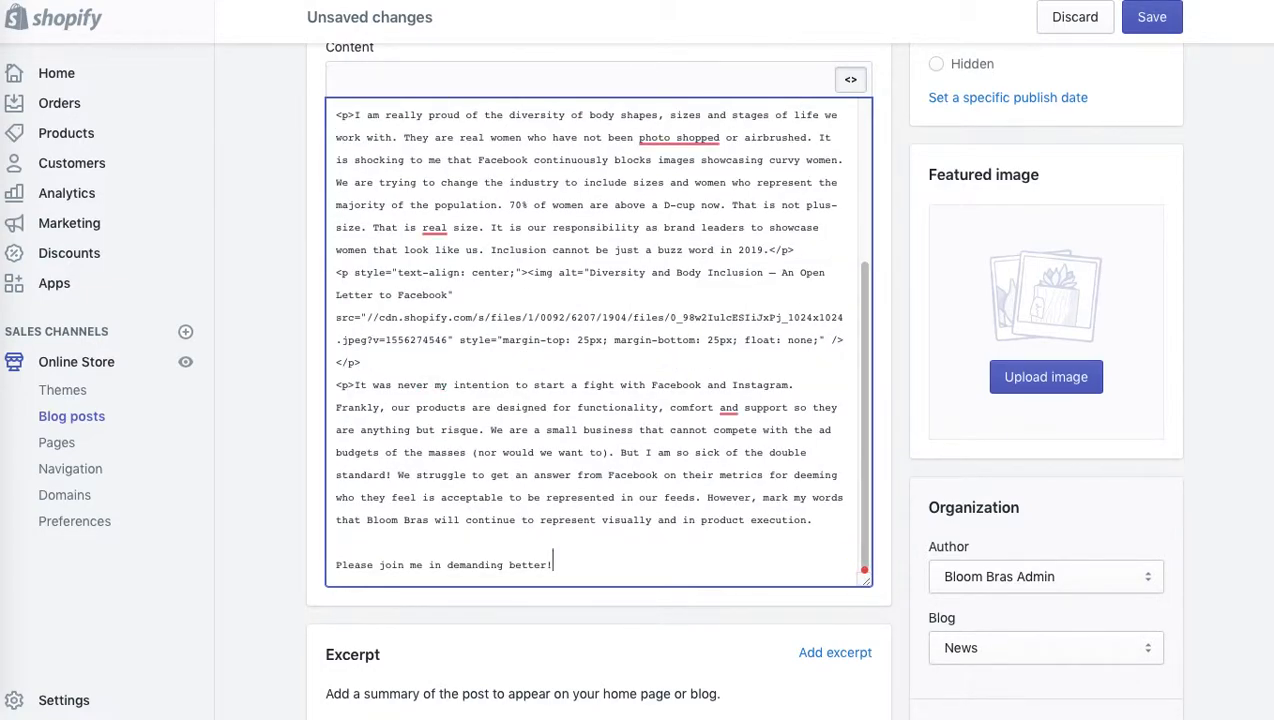
Close the pasted paragraph's tag, wrap "Please join me in demanding better!" in its own <p></p> tags, and return to the visual editor.
text(</p>)
click(822, 525)
text(</p>)
click(337, 566)
text(<p>)
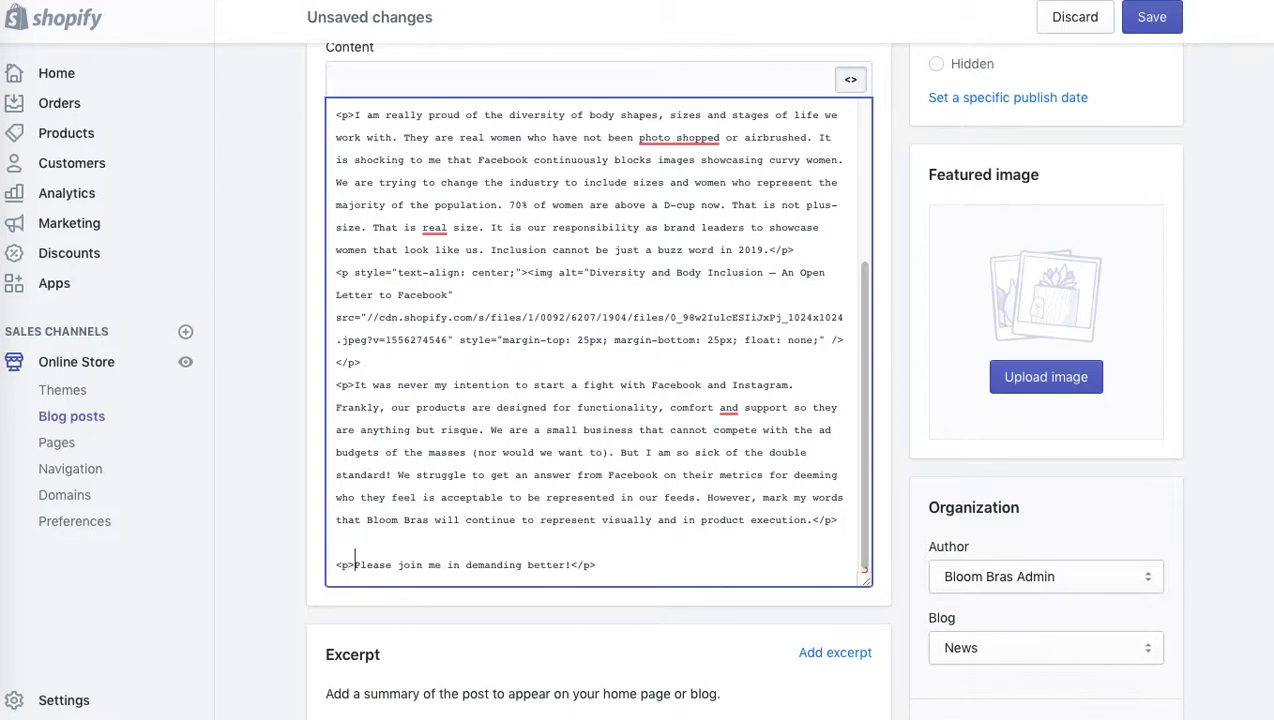
click(851, 84)
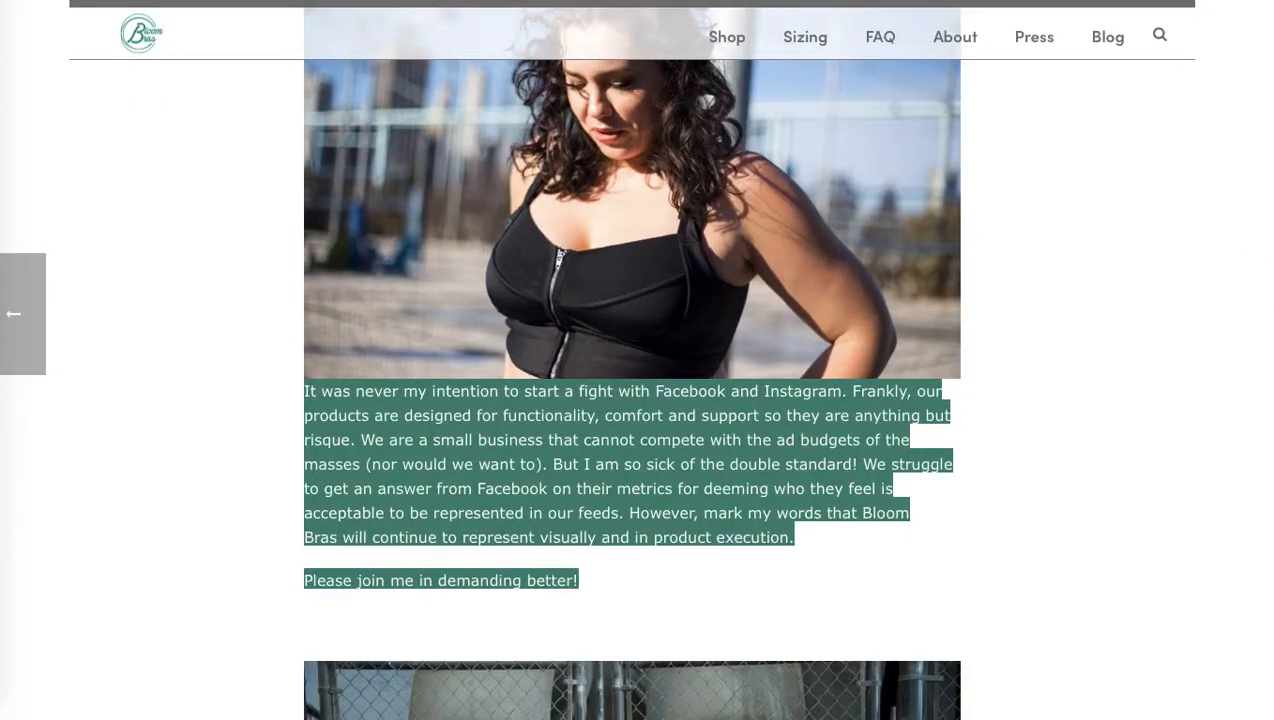
Switch to the original article and copy the author's name and the line "Founder, CEO and 32GG" below the group photo.
scroll(630, 380, down, 6)
scroll(630, 380, down, 1)
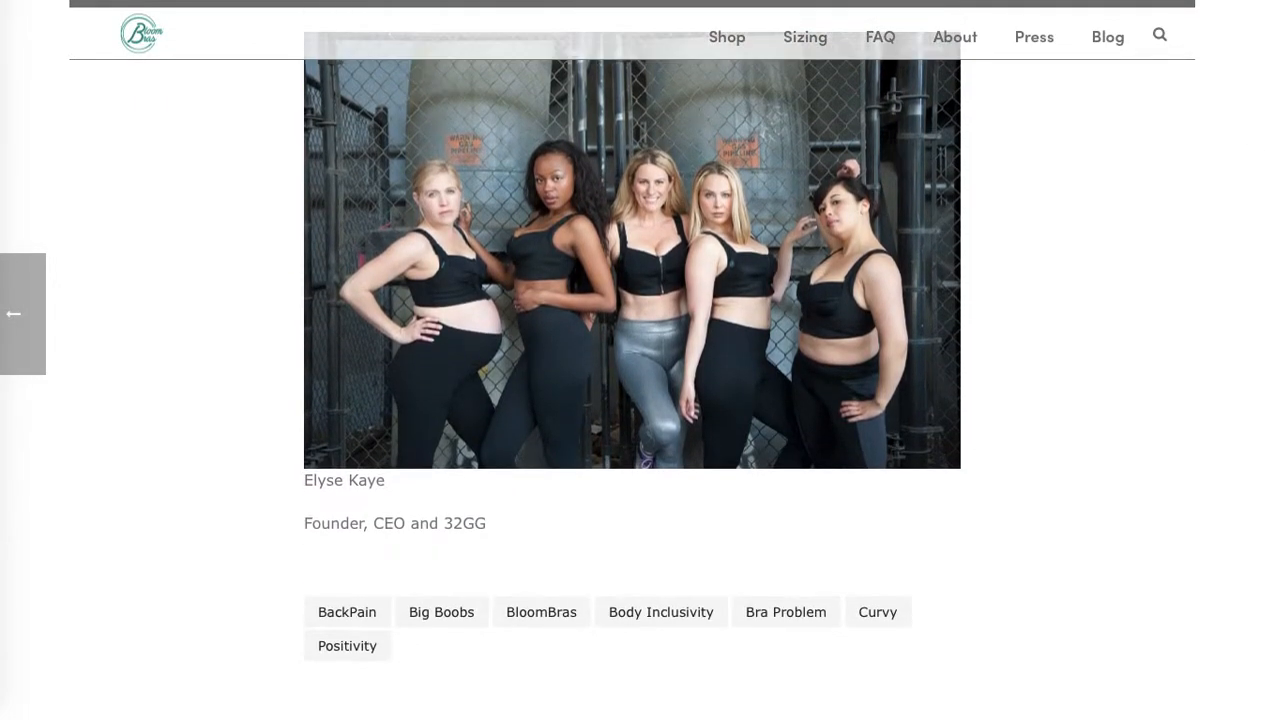
drag(488, 524, 303, 479)
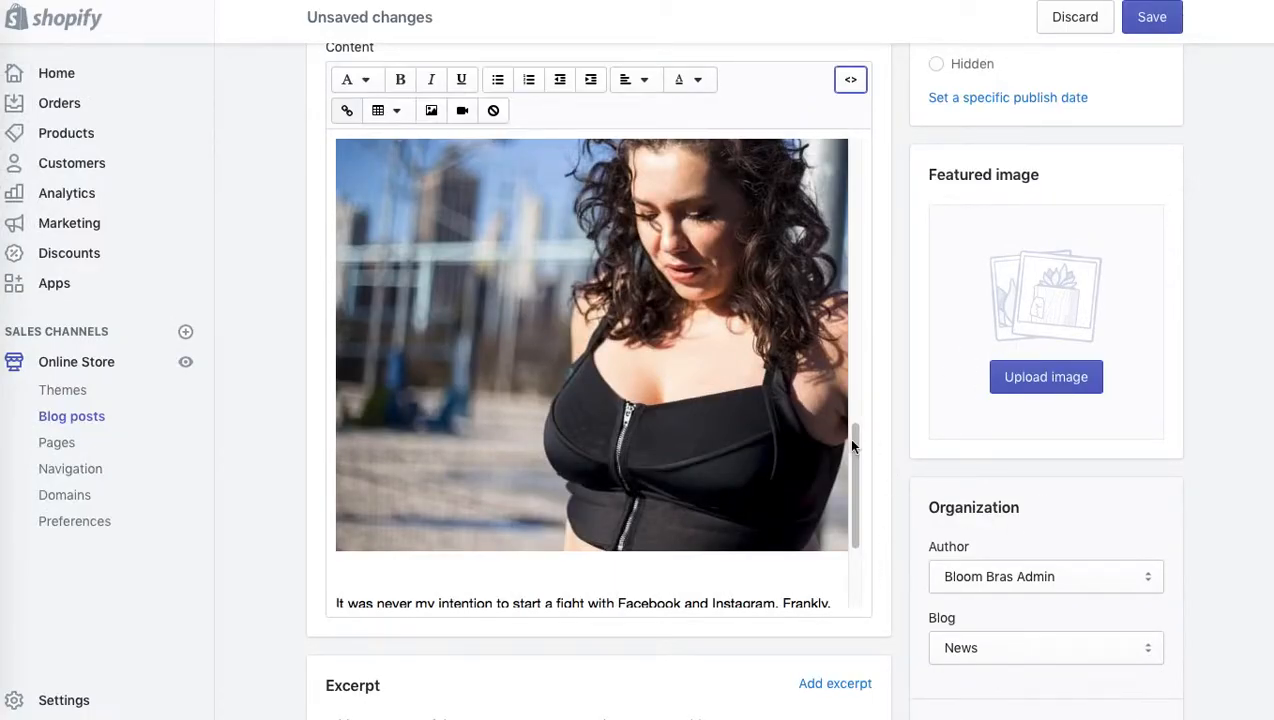
Add a new line after "Please join me in demanding better!" and upload the recent photo of five women at a chain-link fence for insertion there.
drag(852, 445, 857, 582)
click(617, 569)
key(Return)
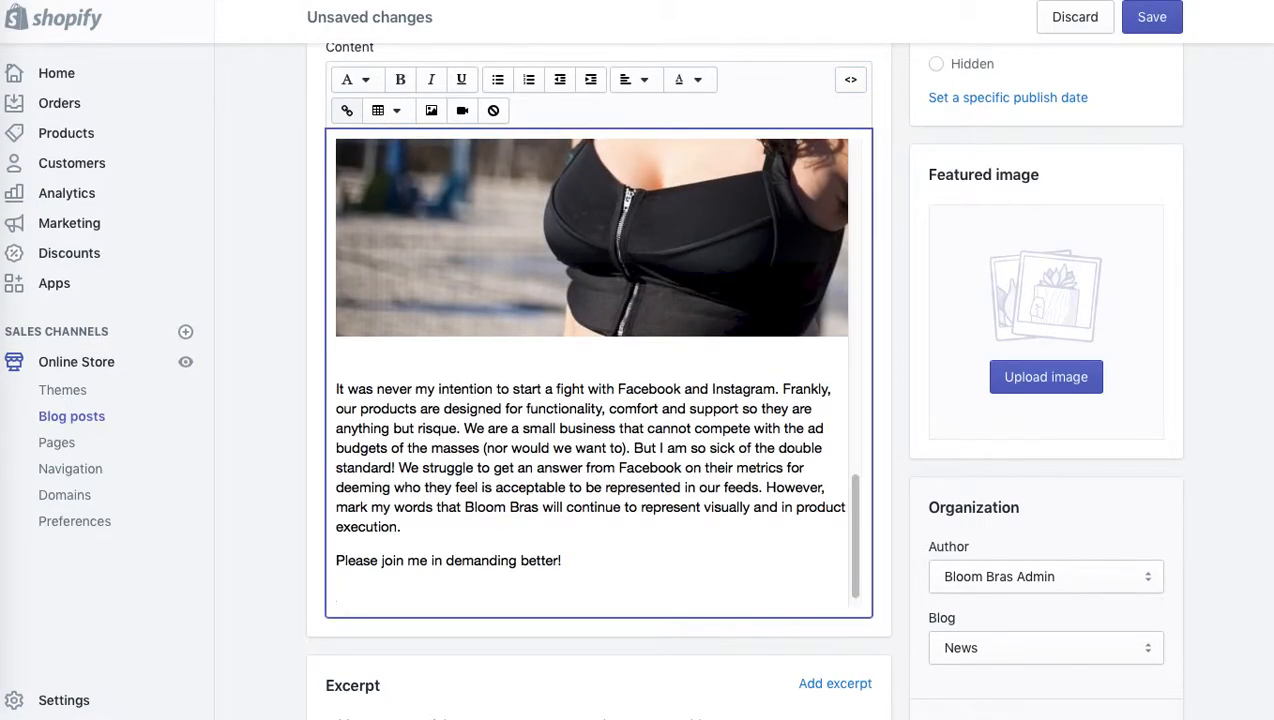
click(433, 113)
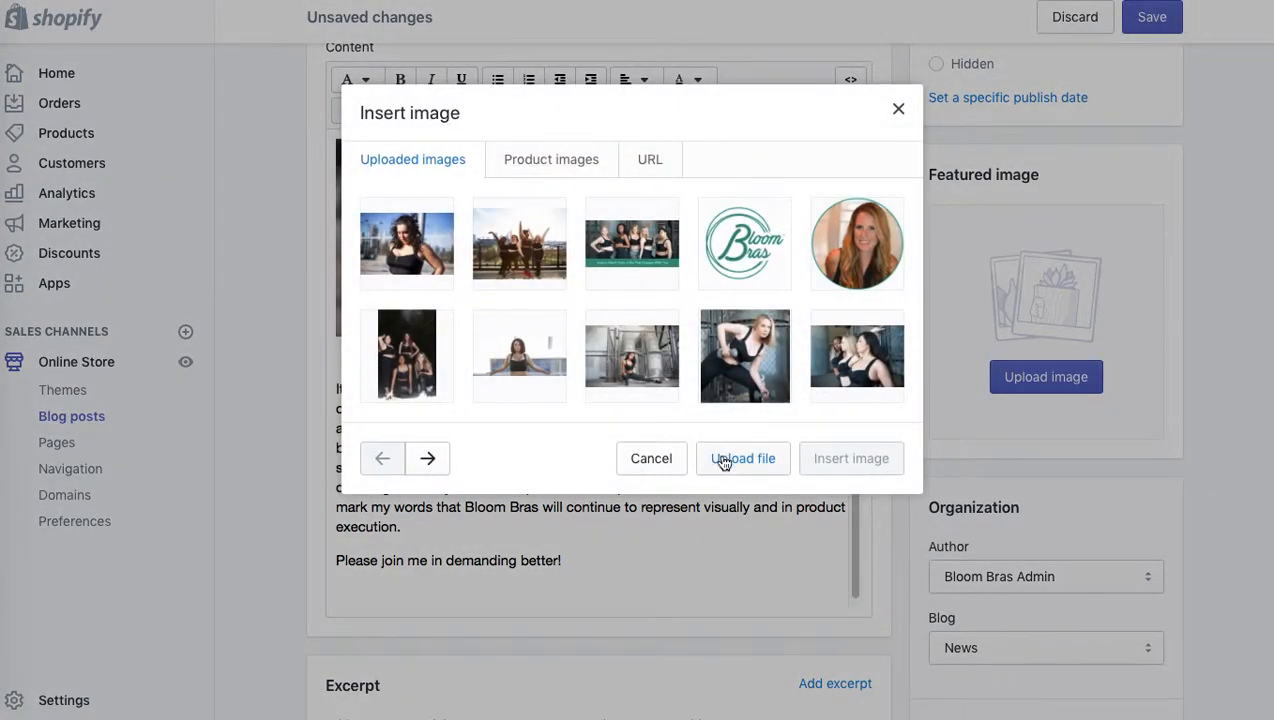
click(733, 459)
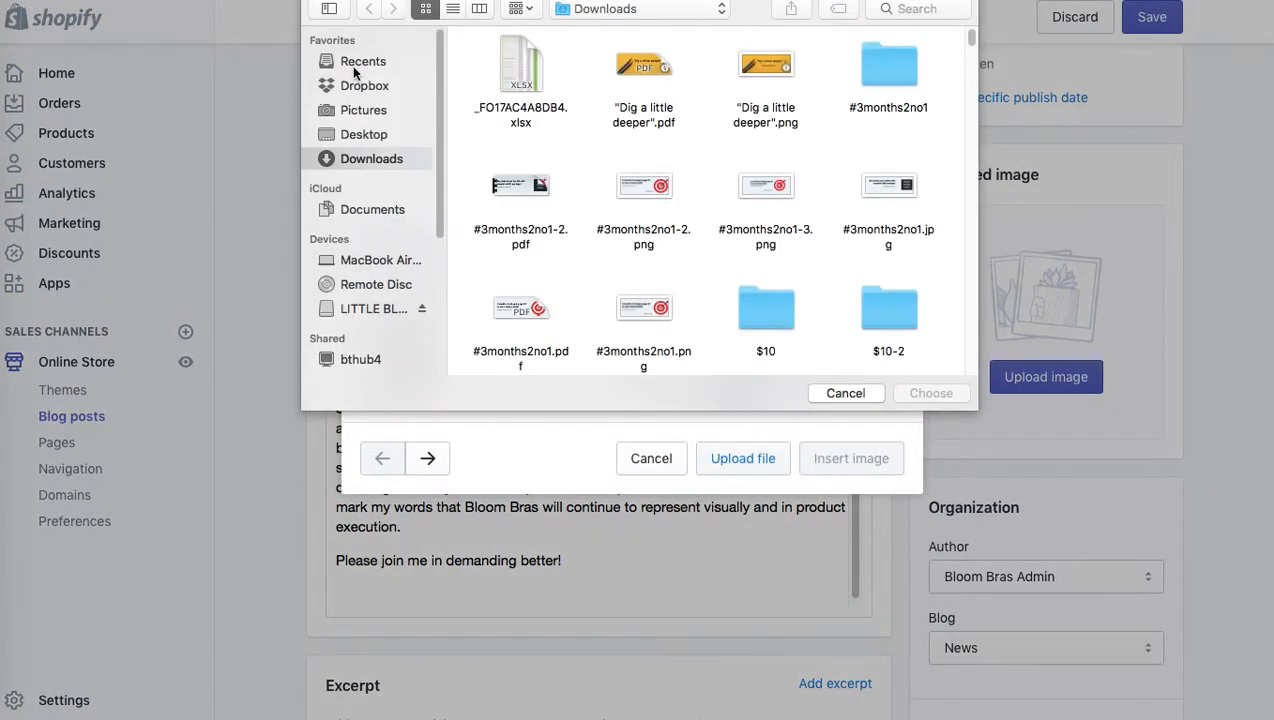
click(362, 63)
click(493, 90)
click(931, 393)
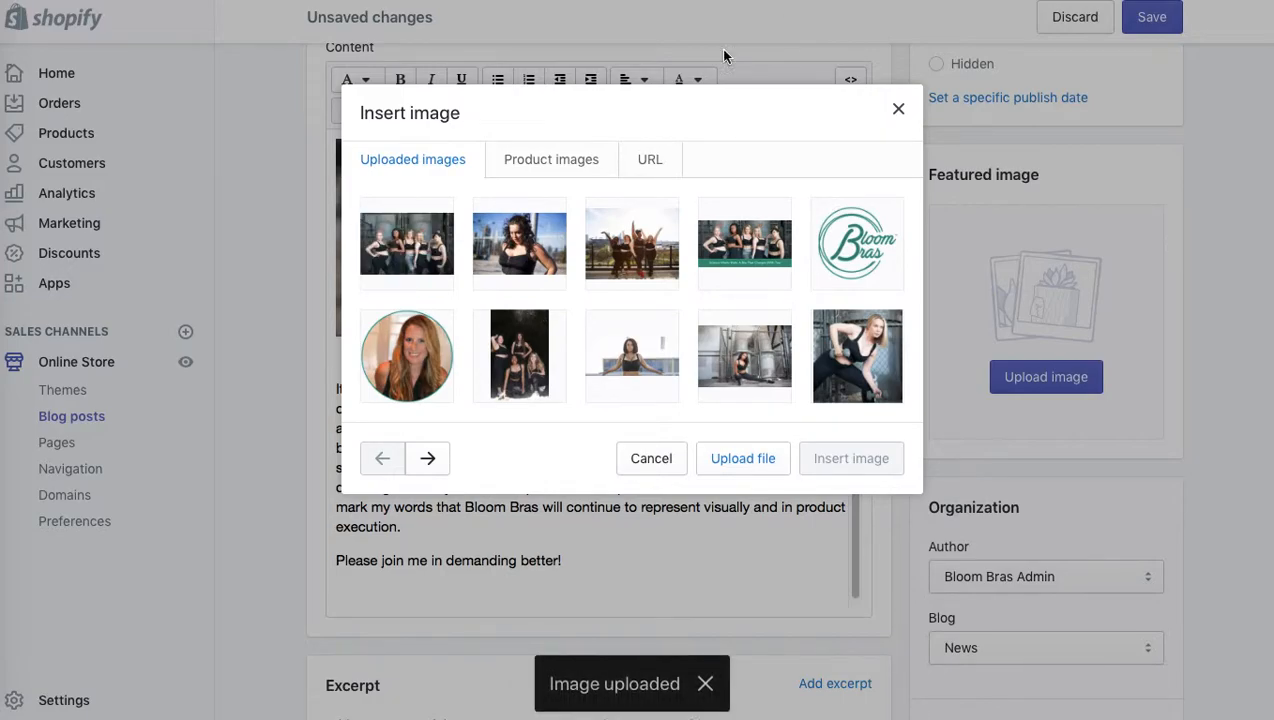
Insert the newly uploaded five-woman group photo at size 1024x1024 with the alt text "Diversity and Body inclusion".
click(419, 254)
click(564, 528)
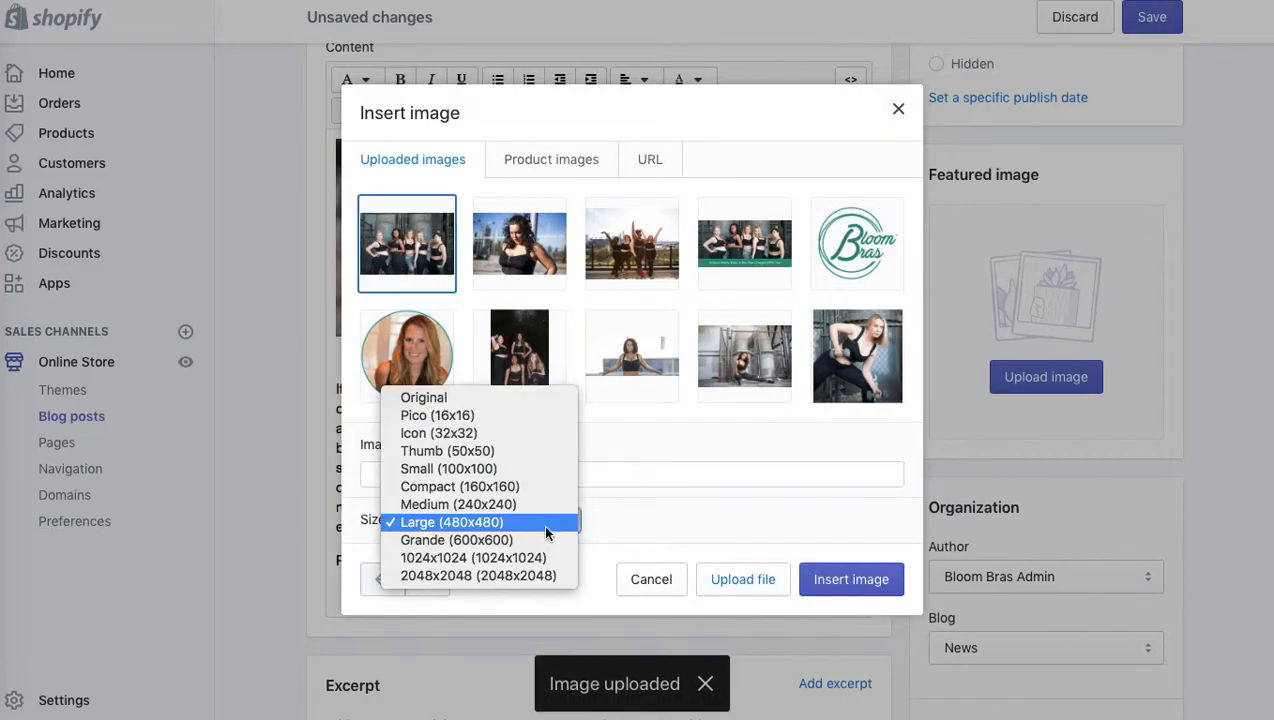
click(528, 558)
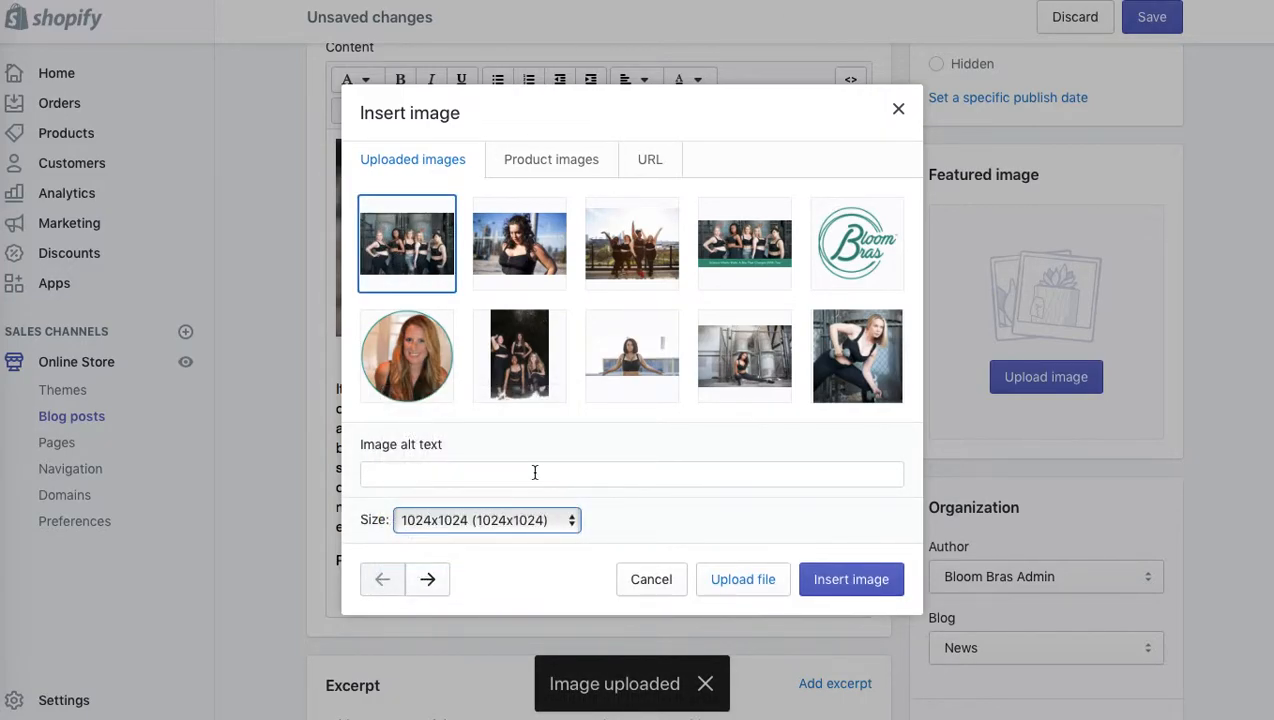
click(535, 472)
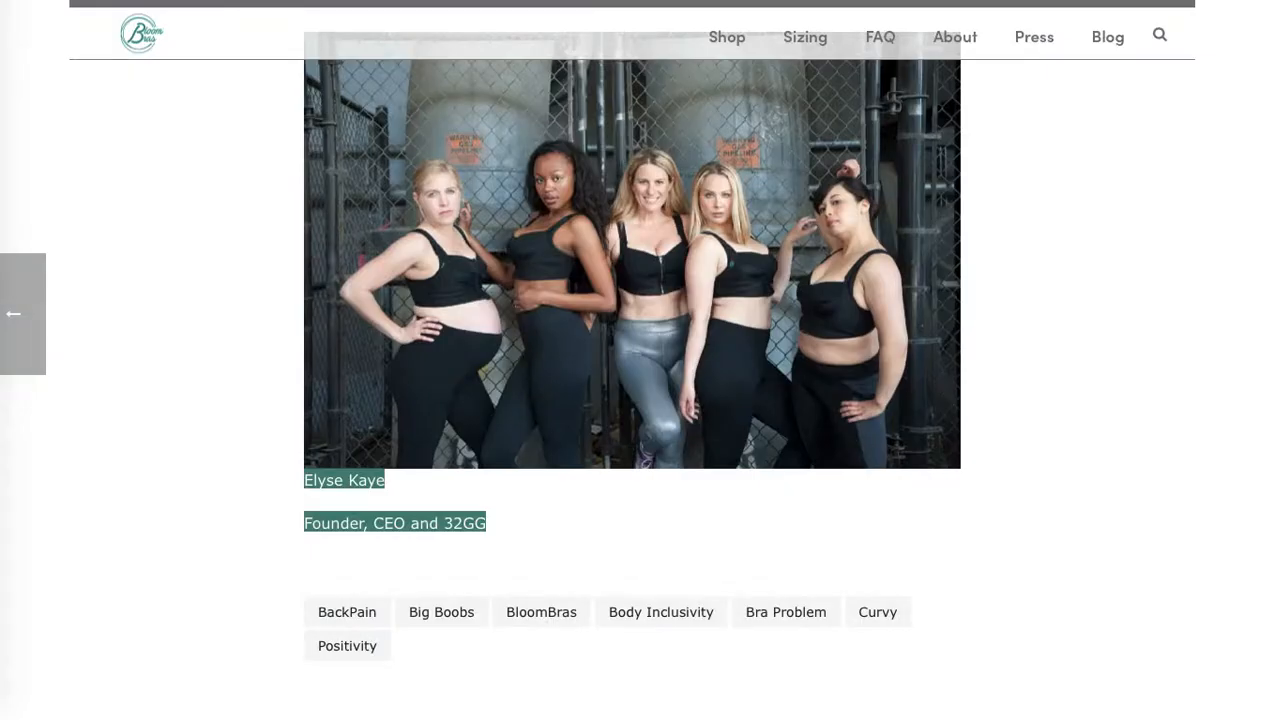
drag(1273, 443, 1273, 40)
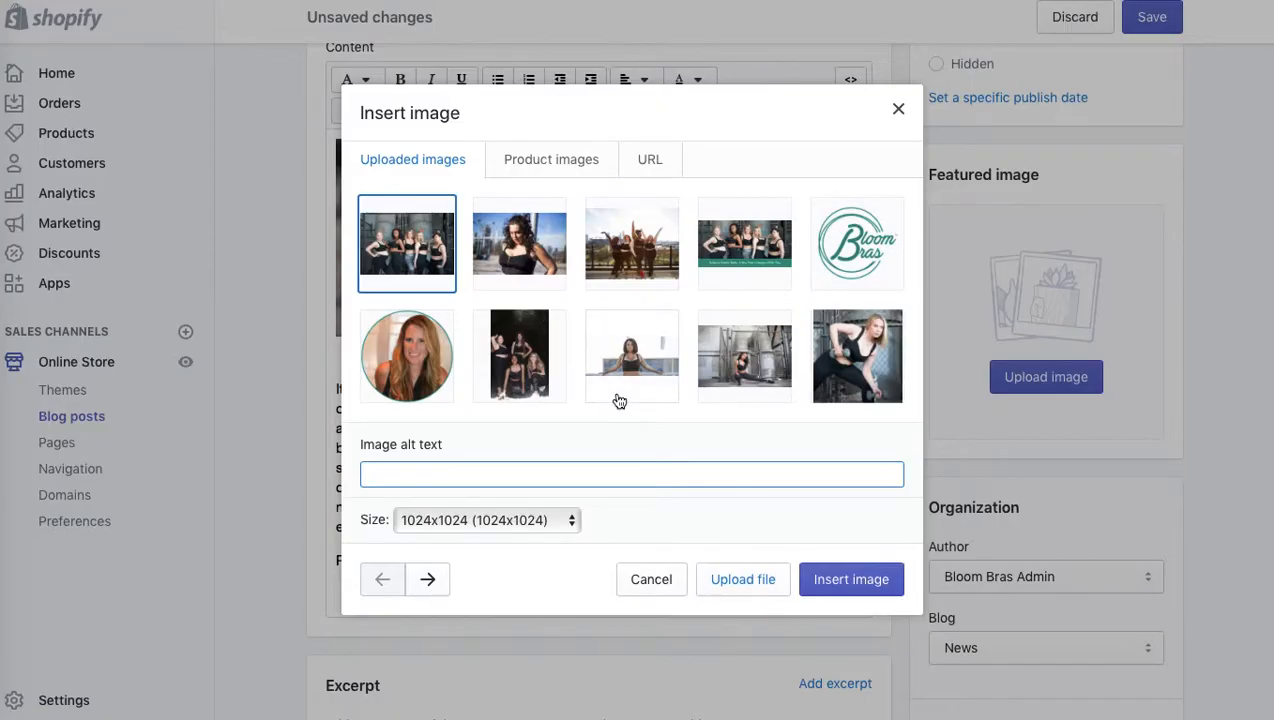
text(De)
text(versity and Body inclusions)
key(BackSpace)
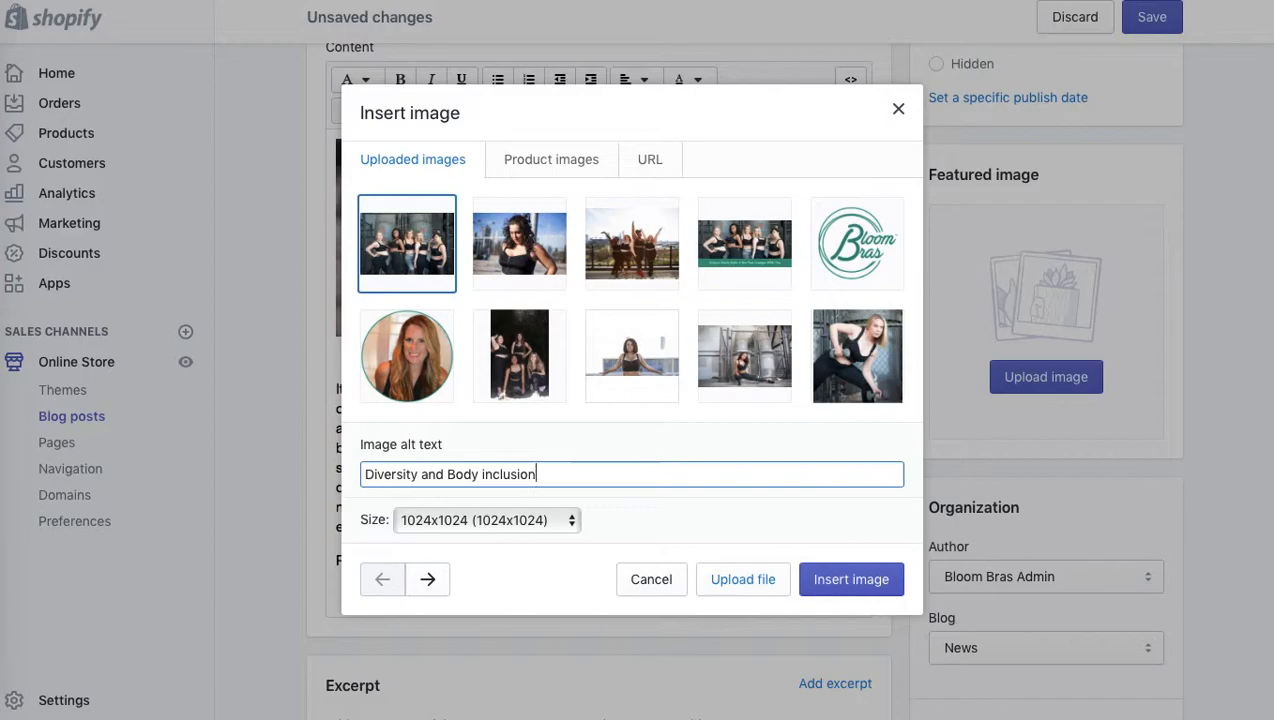
click(851, 580)
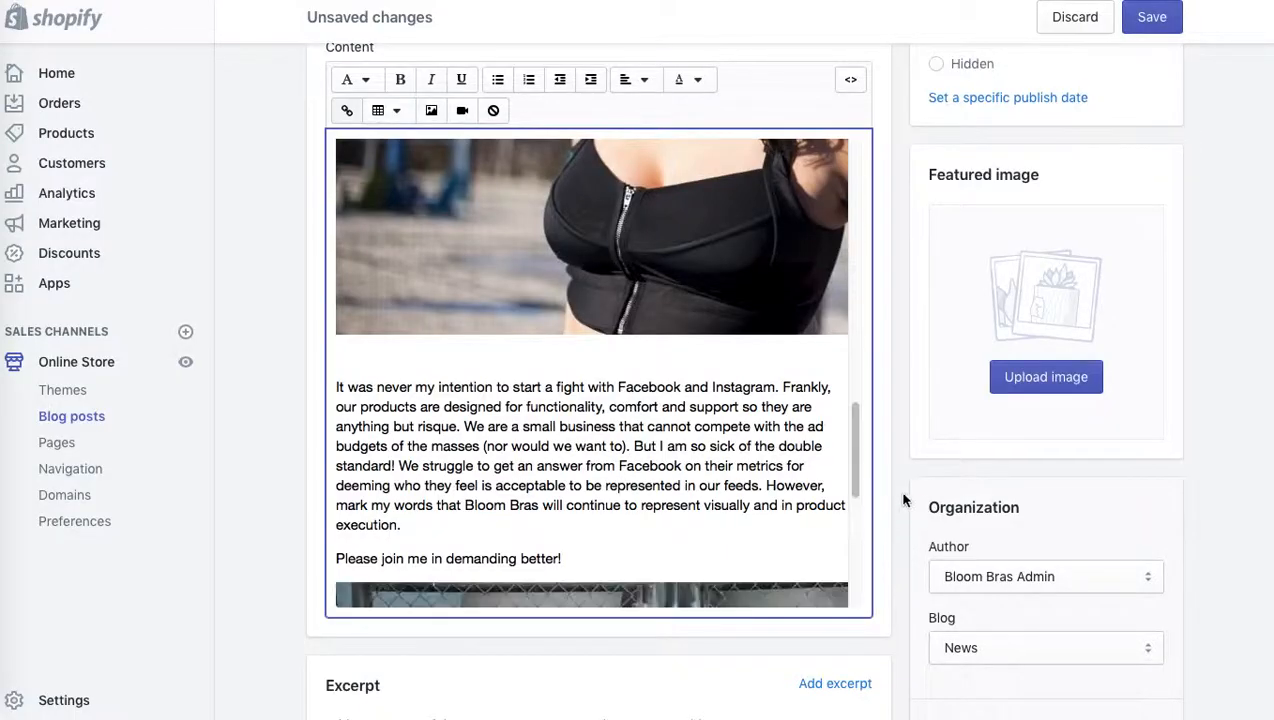
Center the inserted five-woman group photo and set its top and bottom spacing to 25.
click(684, 595)
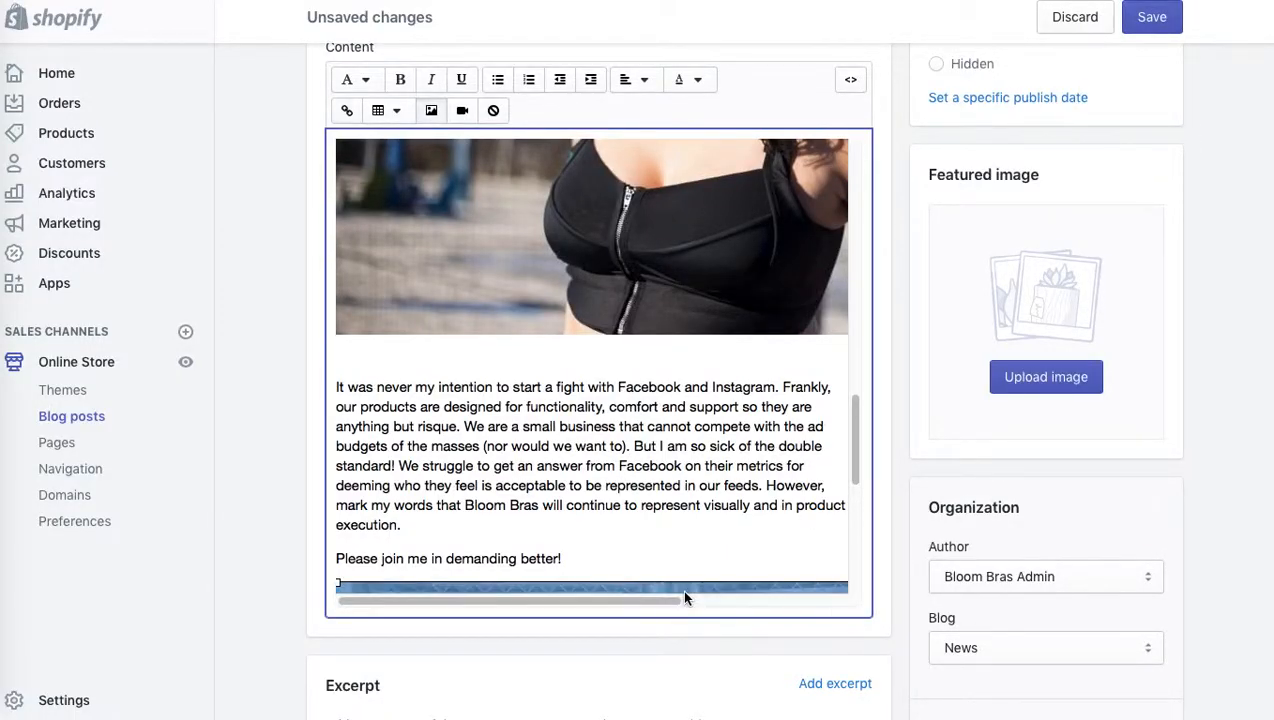
click(434, 110)
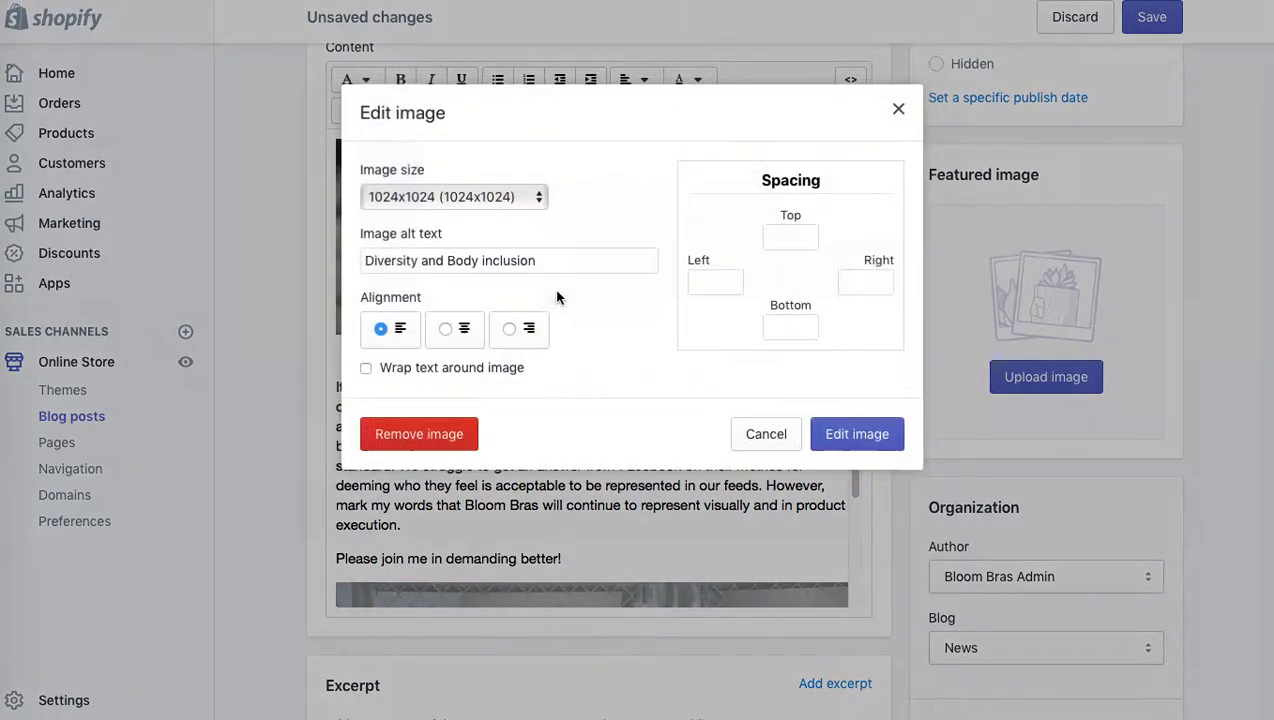
click(445, 329)
click(801, 235)
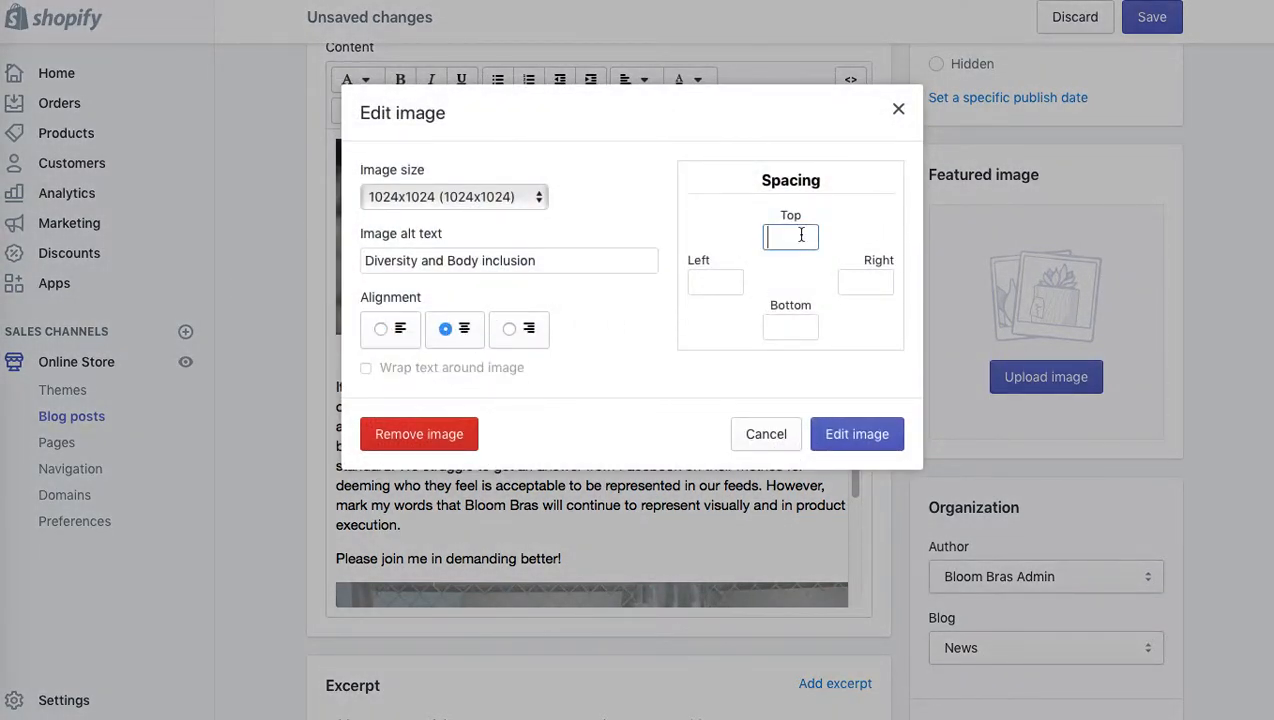
text(25)
click(770, 330)
text(25)
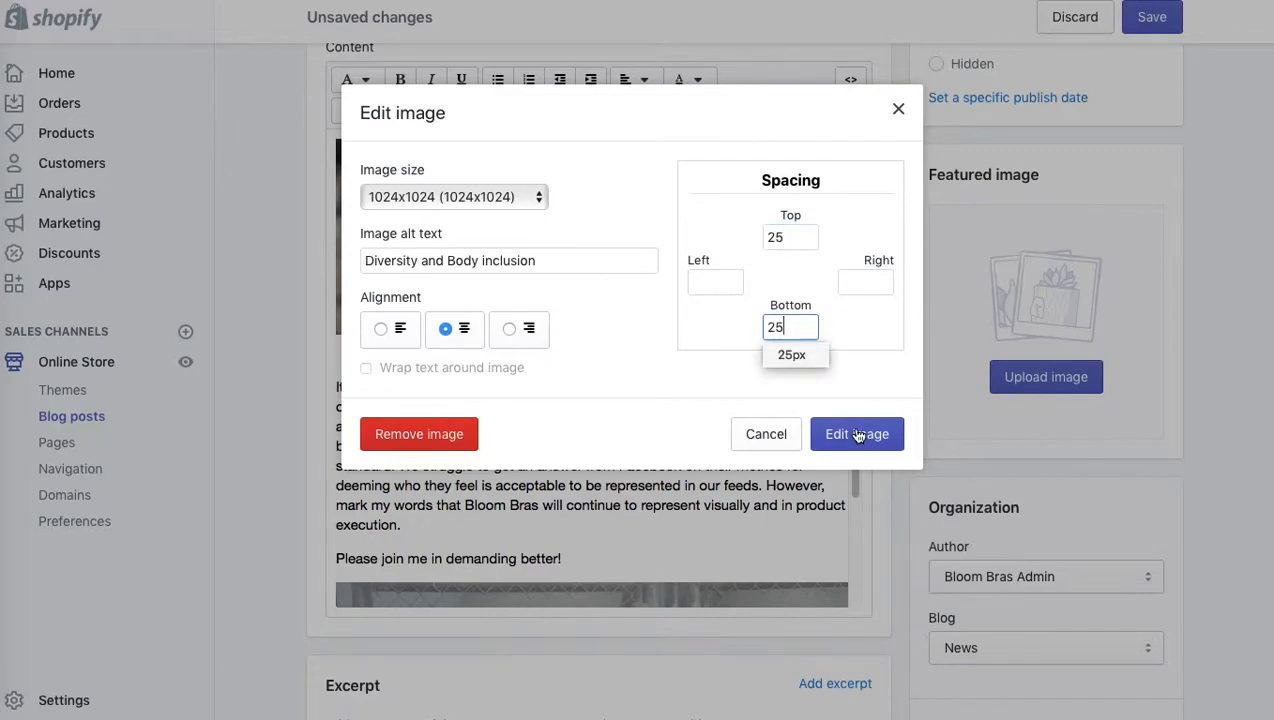
click(857, 434)
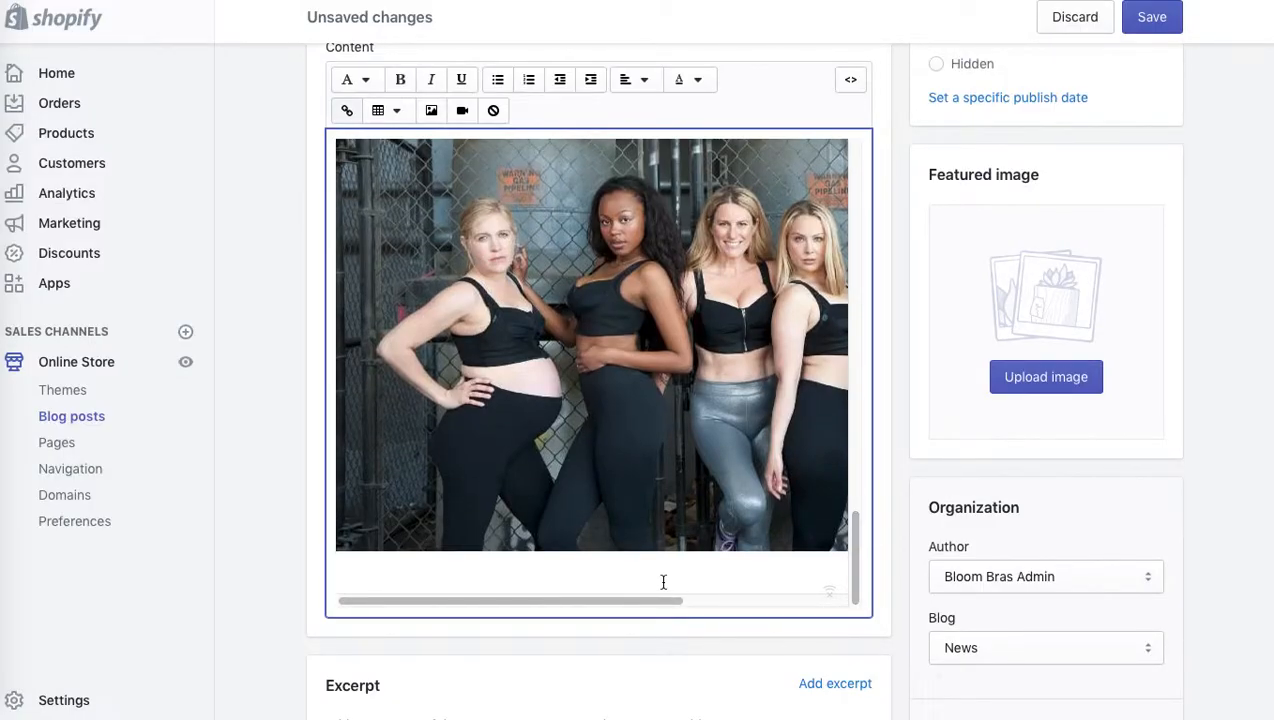
In the HTML source, add a <p></p> paragraph after the group photo with the author's name and "Founder, CEO and 32GG", and return to the visual editor.
click(850, 79)
scroll(855, 316, down, 3)
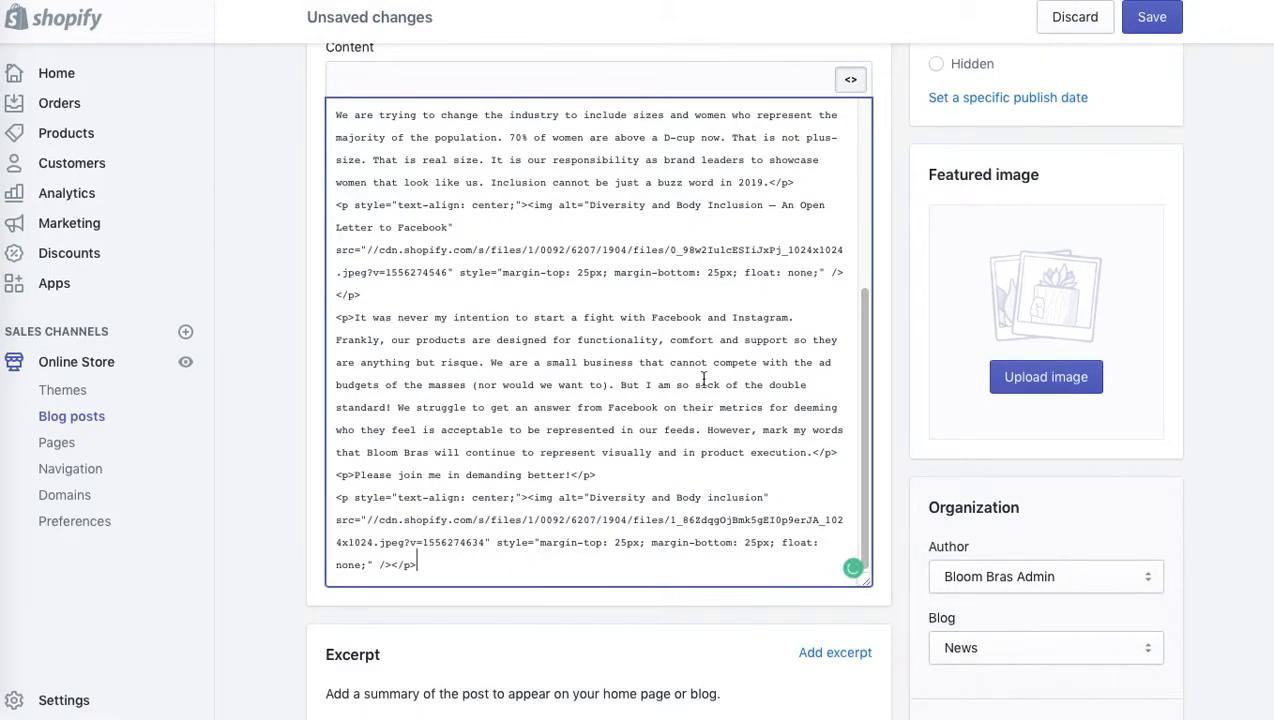
key(Return)
text(<p>)
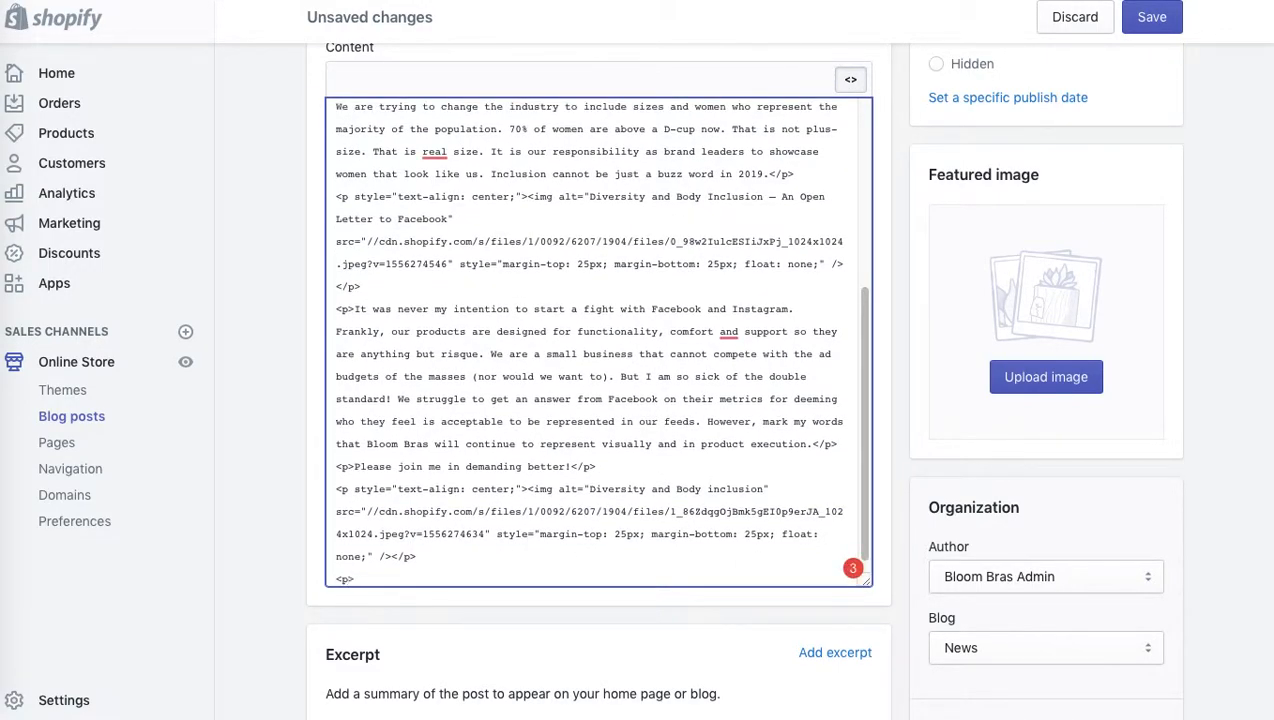
text(Elyse Kaye  Founder, CEO and 32GG)
text(<)
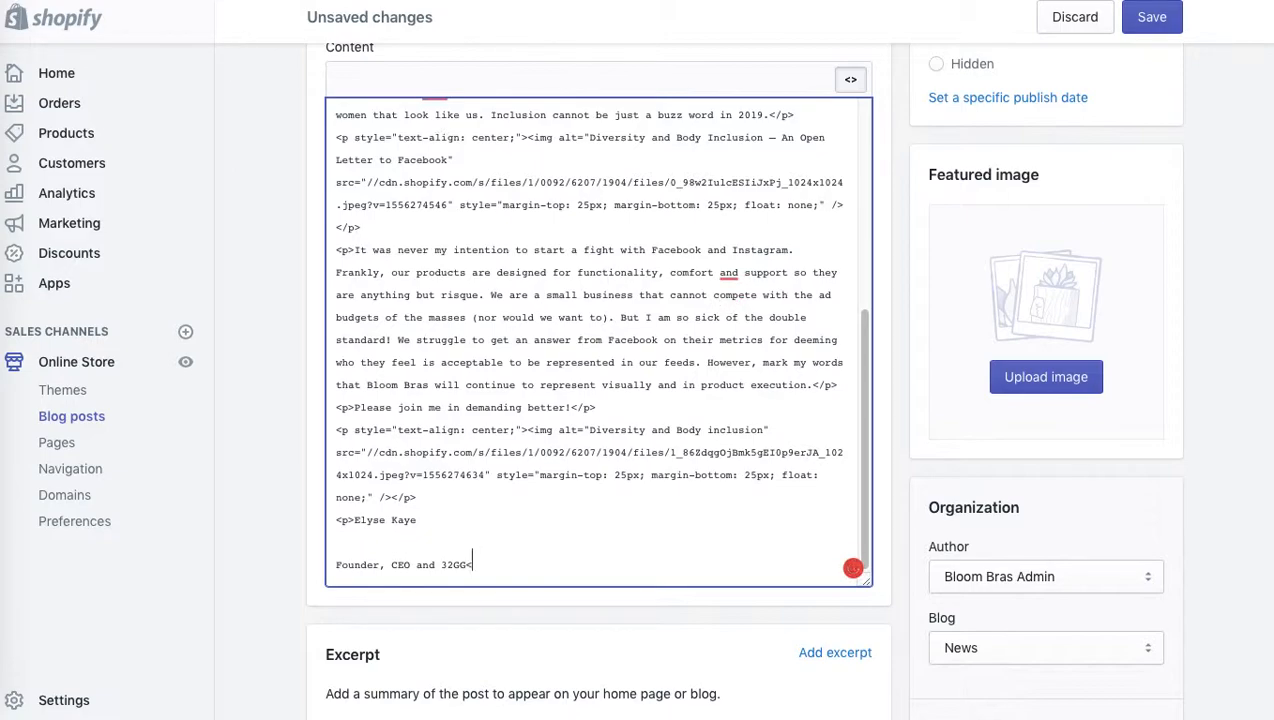
text(/p>)
click(849, 80)
Review the end of the post's content and save the blog post.
scroll(853, 560, down, 1)
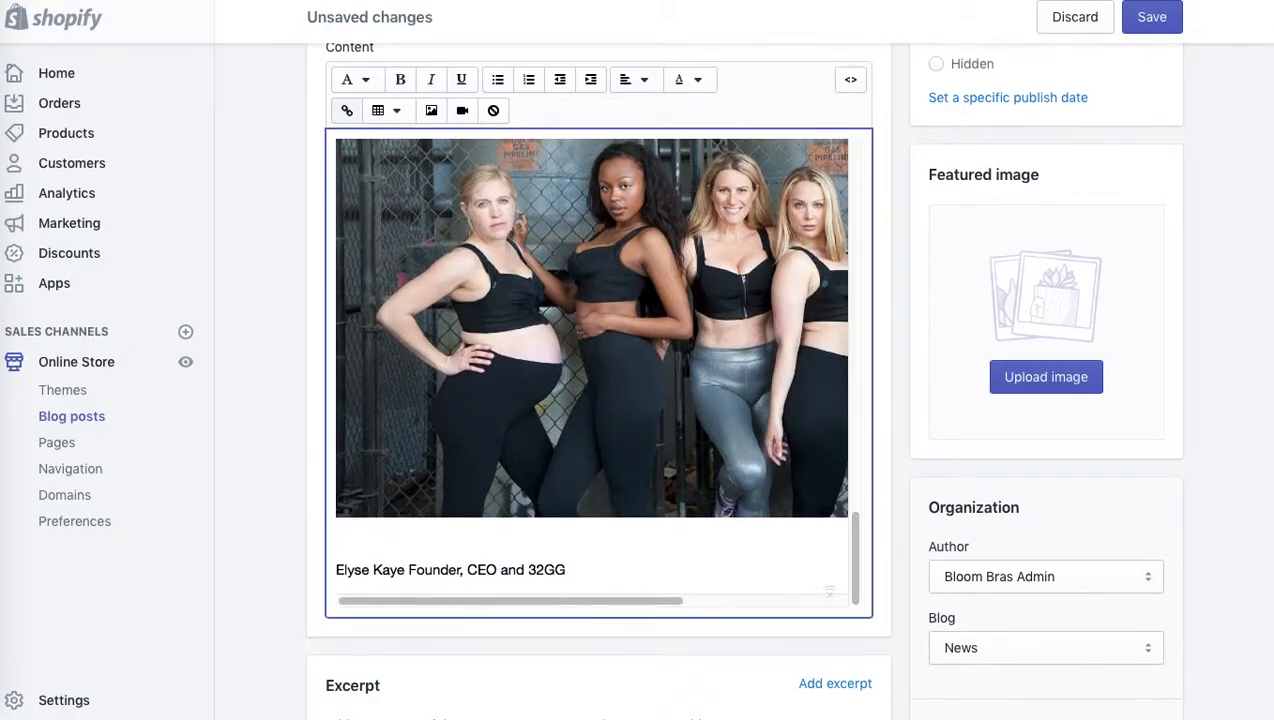
scroll(598, 380, down, 2)
scroll(598, 380, up, 3)
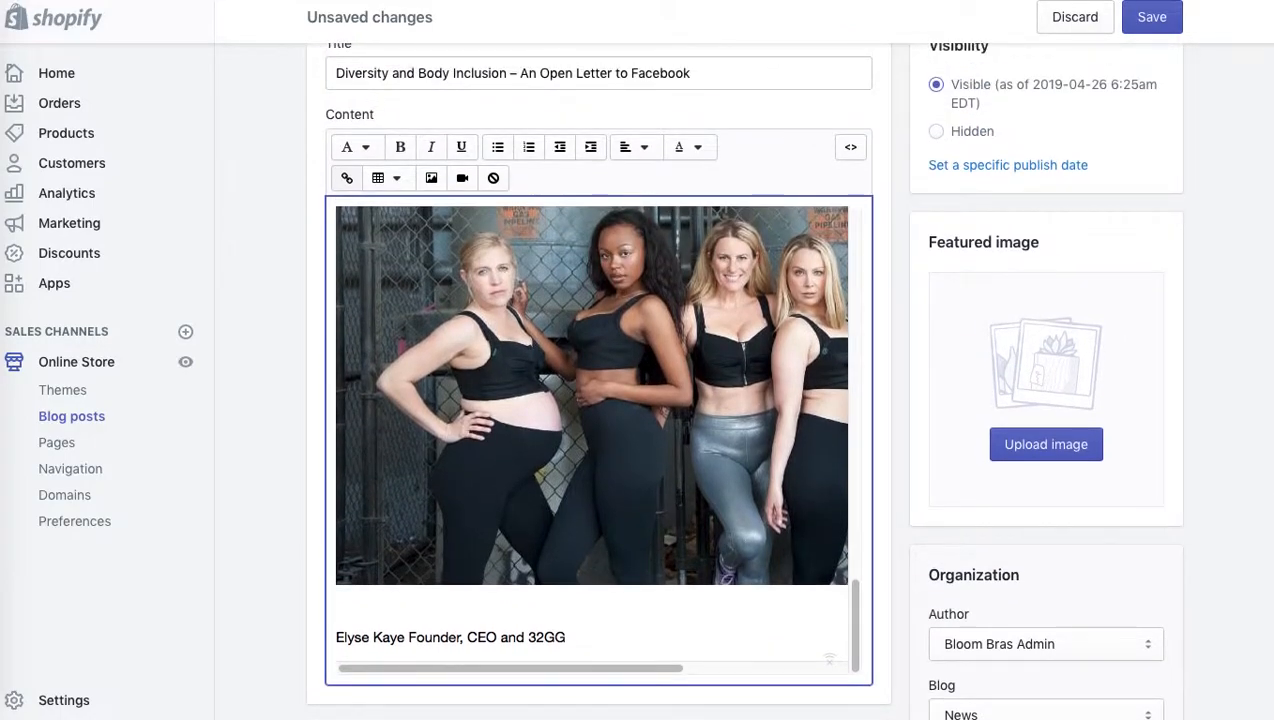
click(1150, 17)
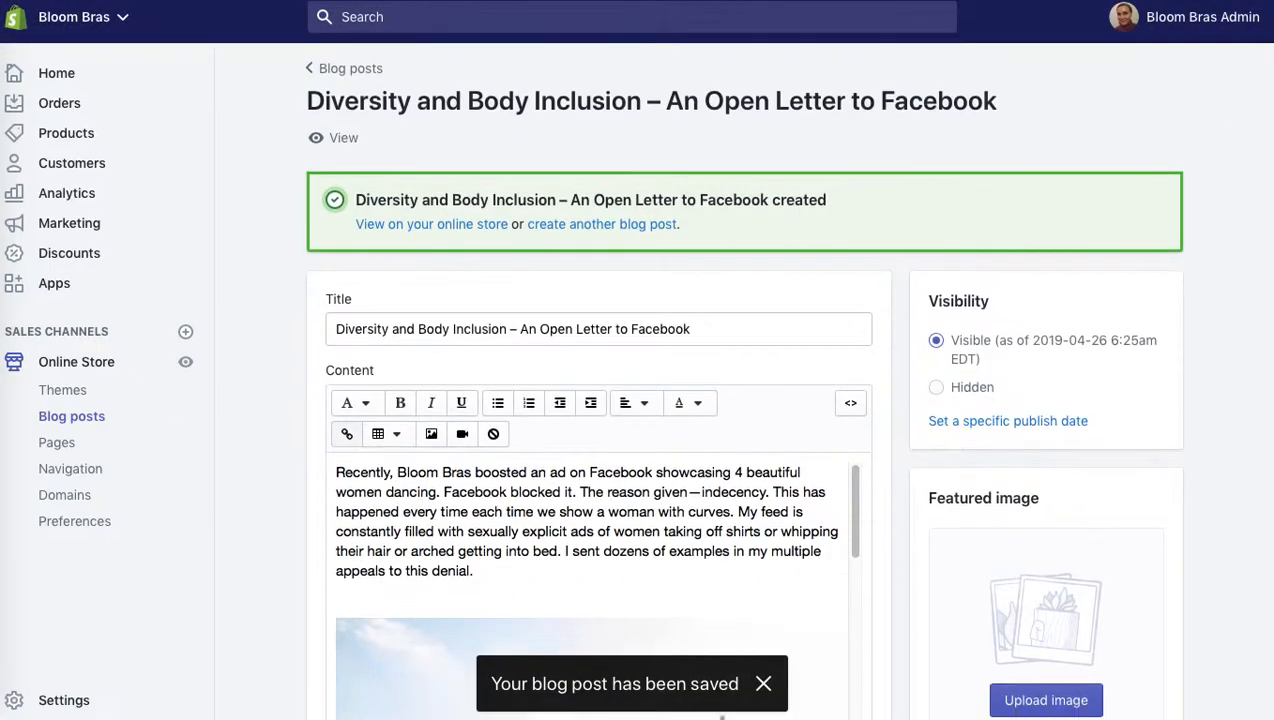
Upload the recent photo of four women raising their arms on a rooftop as the blog post's featured image.
scroll(1260, 250, down, 5)
scroll(1262, 190, up, 1)
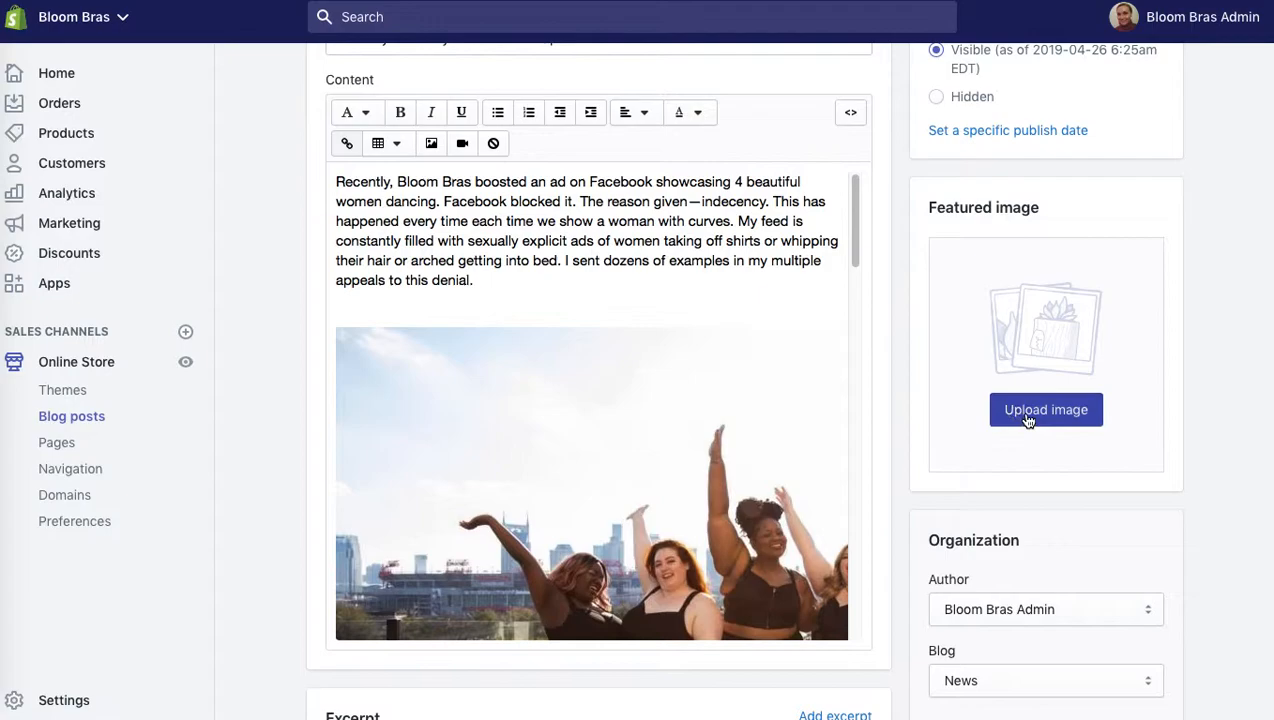
click(1064, 410)
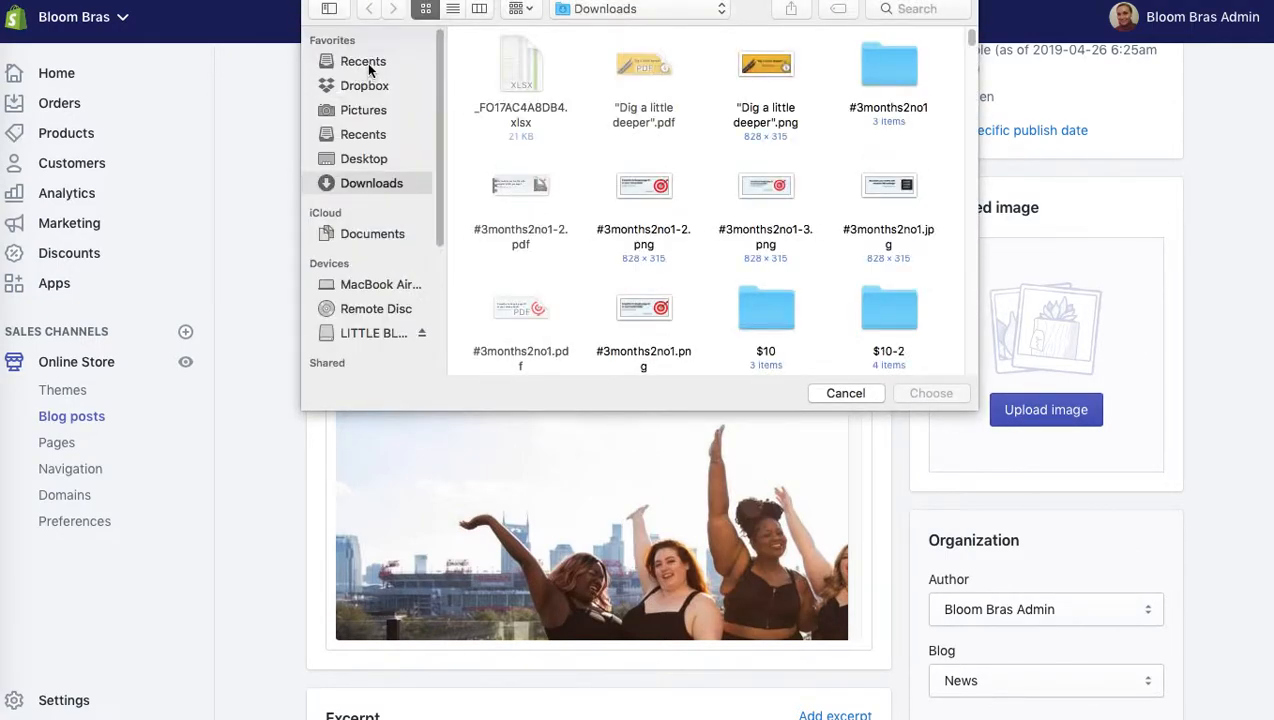
click(368, 70)
click(731, 88)
key(Return)
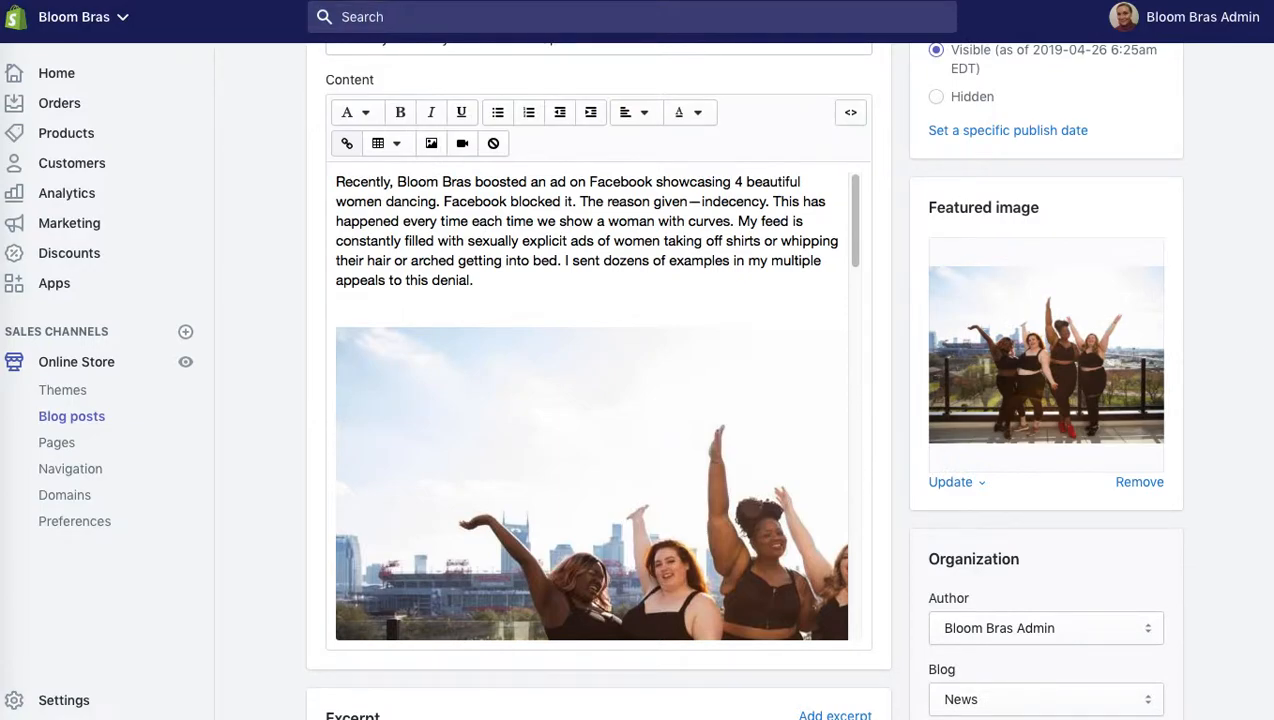
Check the tags on the original article and add the tags "back pain" and "big boobs" to the post.
scroll(1271, 541, down, 5)
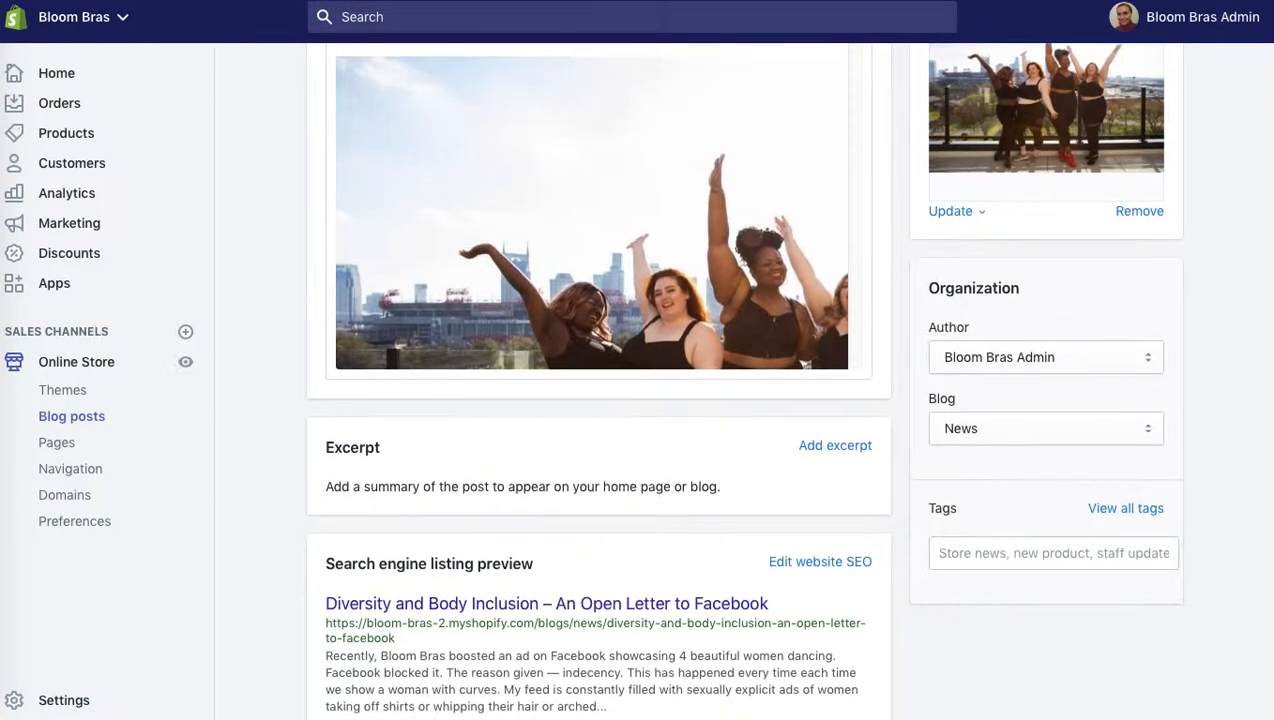
scroll(1271, 541, down, 1)
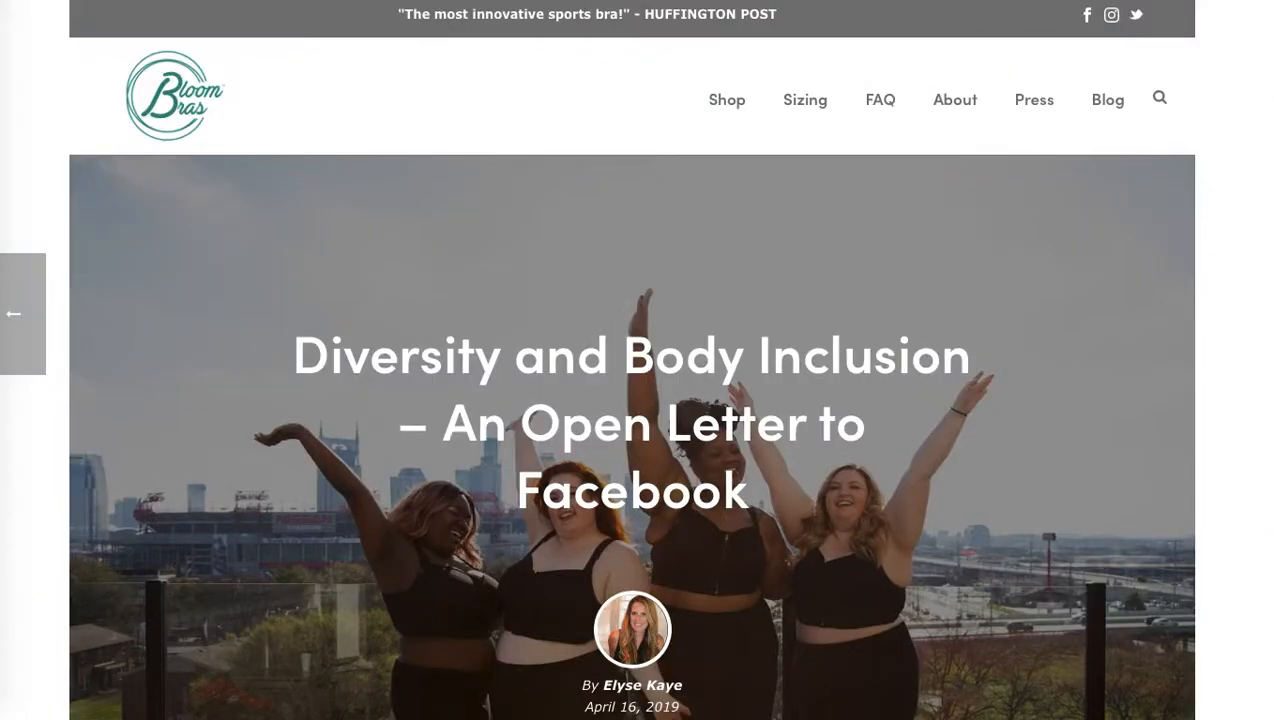
scroll(637, 400, down, 20)
scroll(637, 400, up, 5)
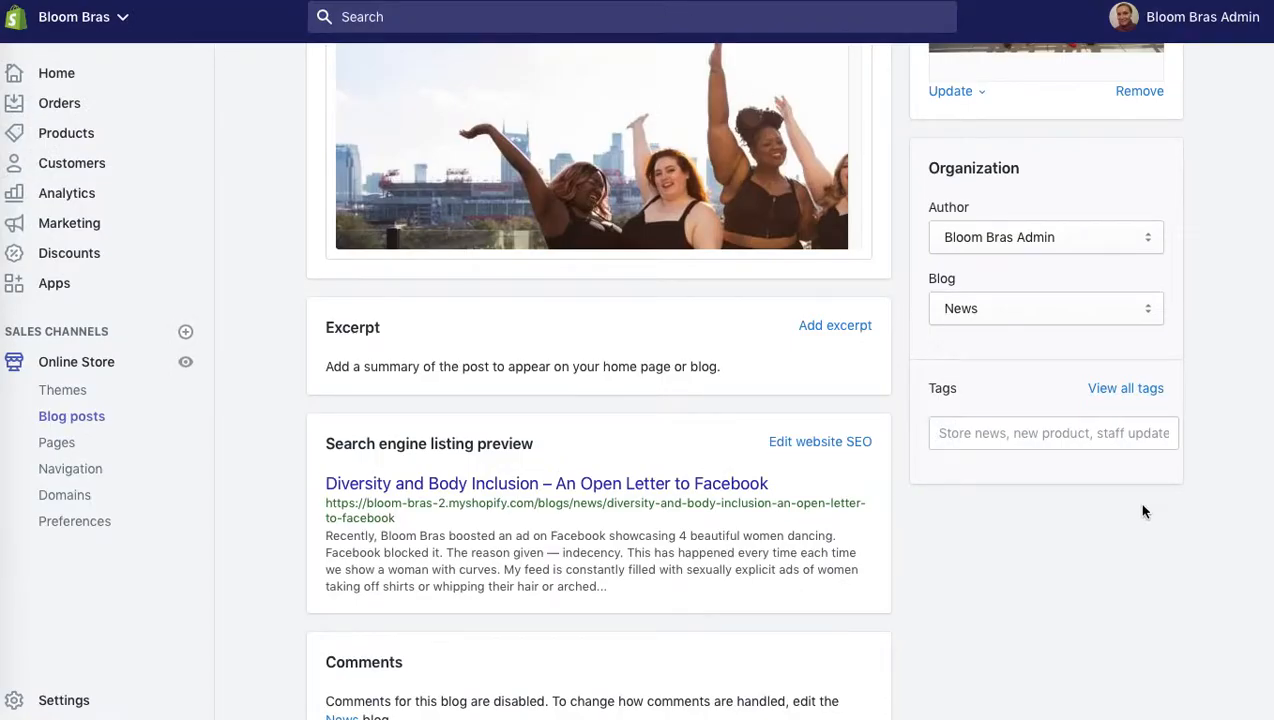
click(1047, 433)
text(back pain)
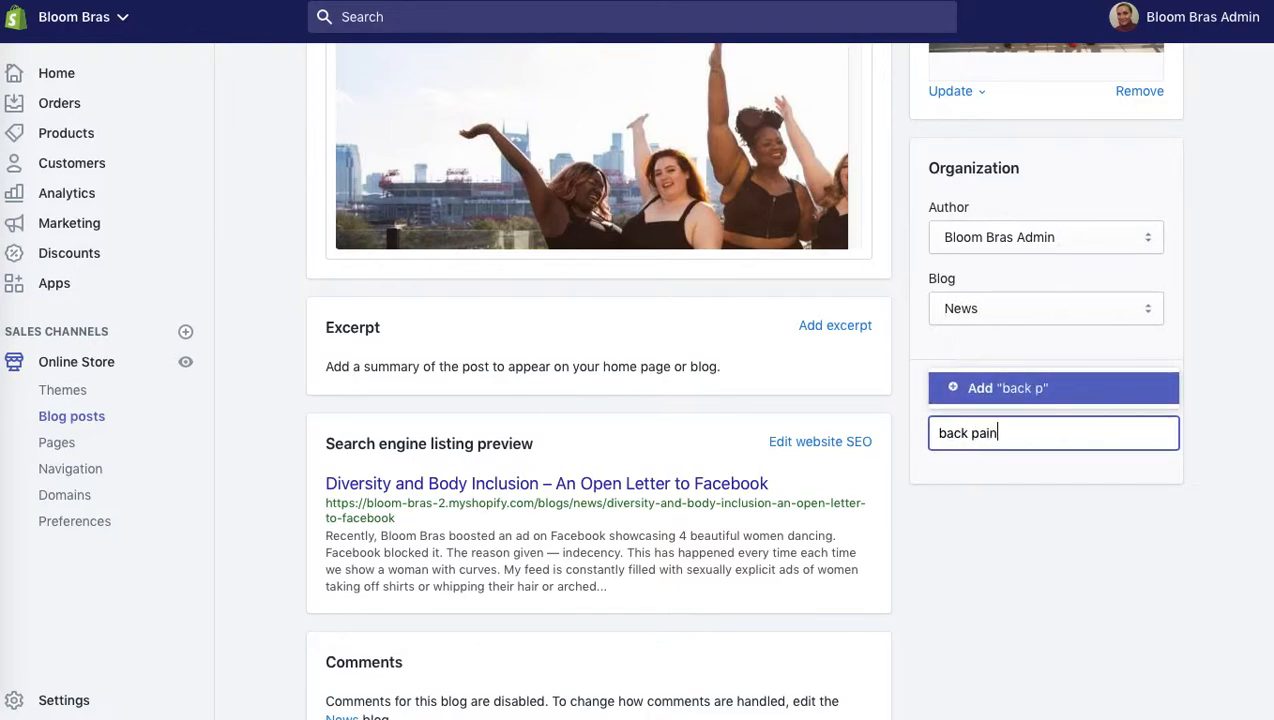
key(Return)
text(big boobs)
key(Return)
Add the tags "Bloom Bras" and "Body Inclusivity" to the blog post.
text(a)
key(BackSpace)
text(B)
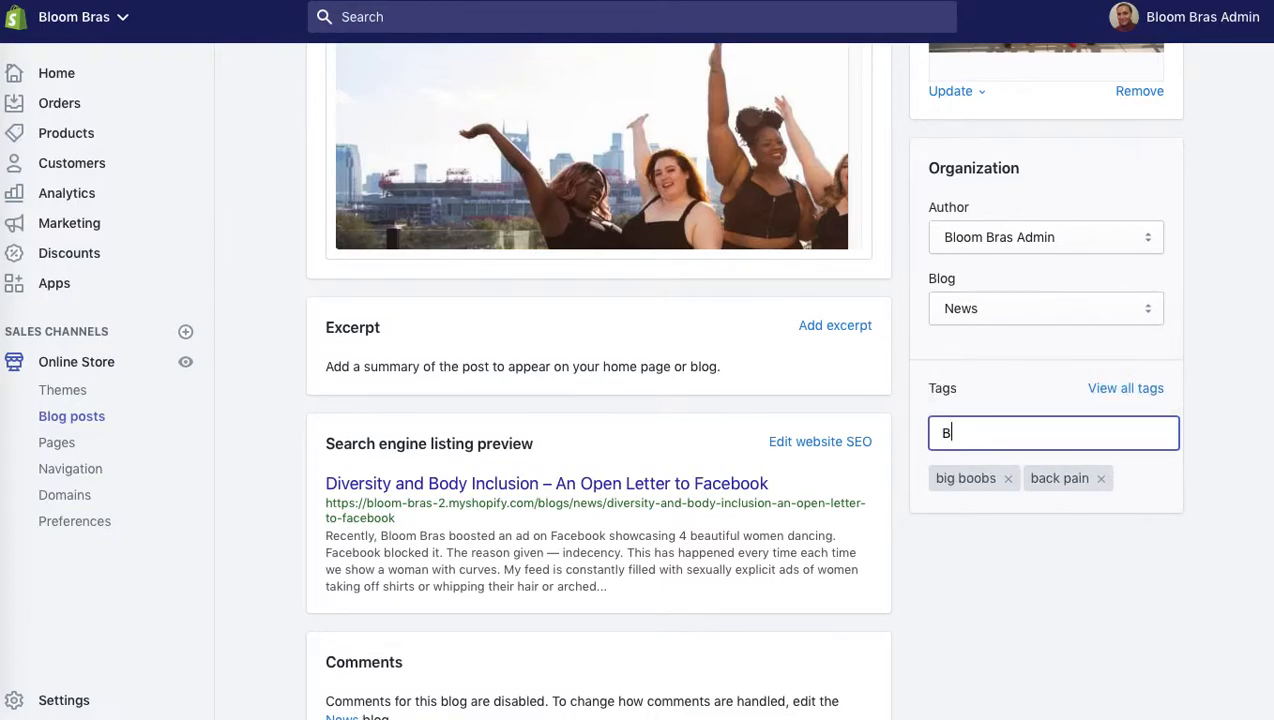
text(loom Bras)
key(Return)
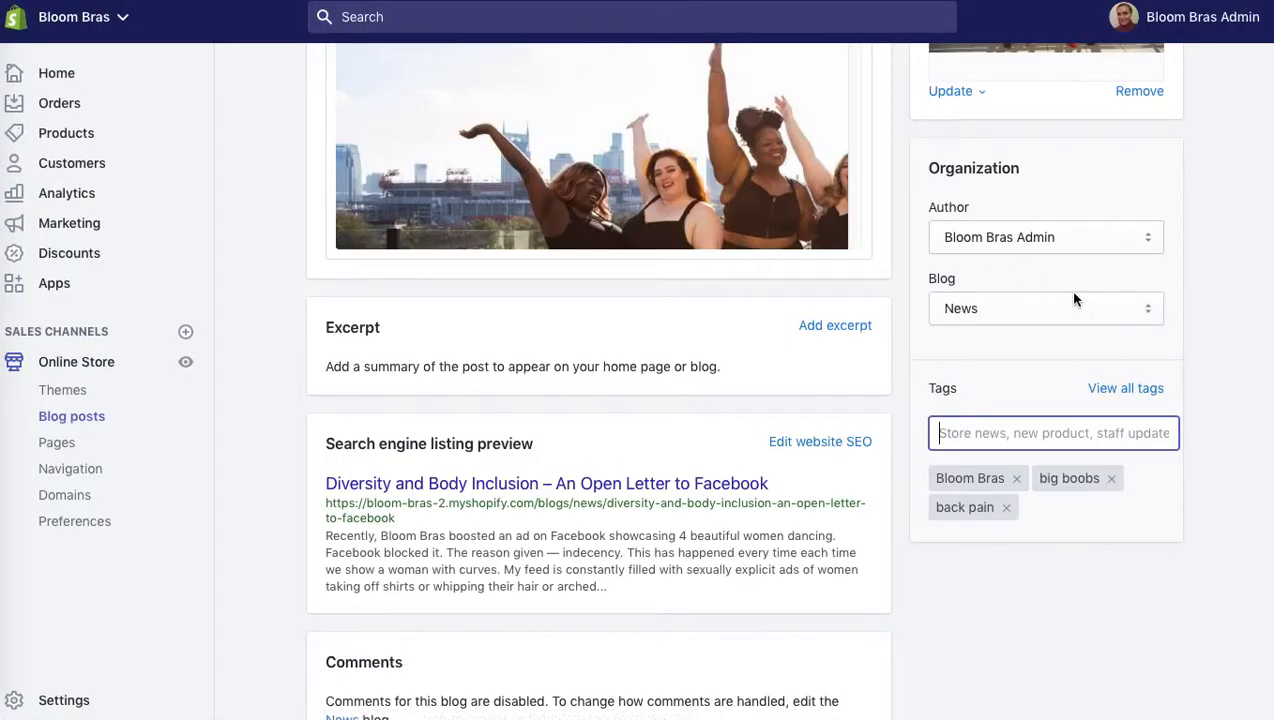
text(Body )
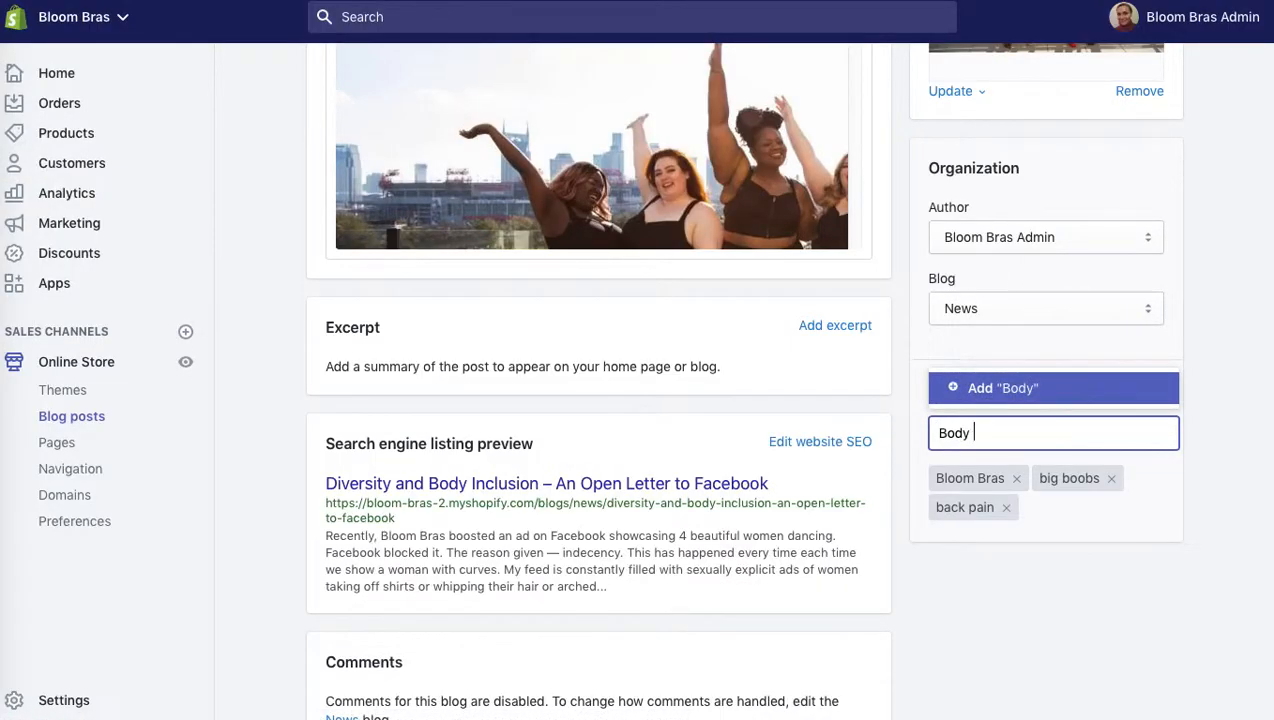
text(Inclusivity)
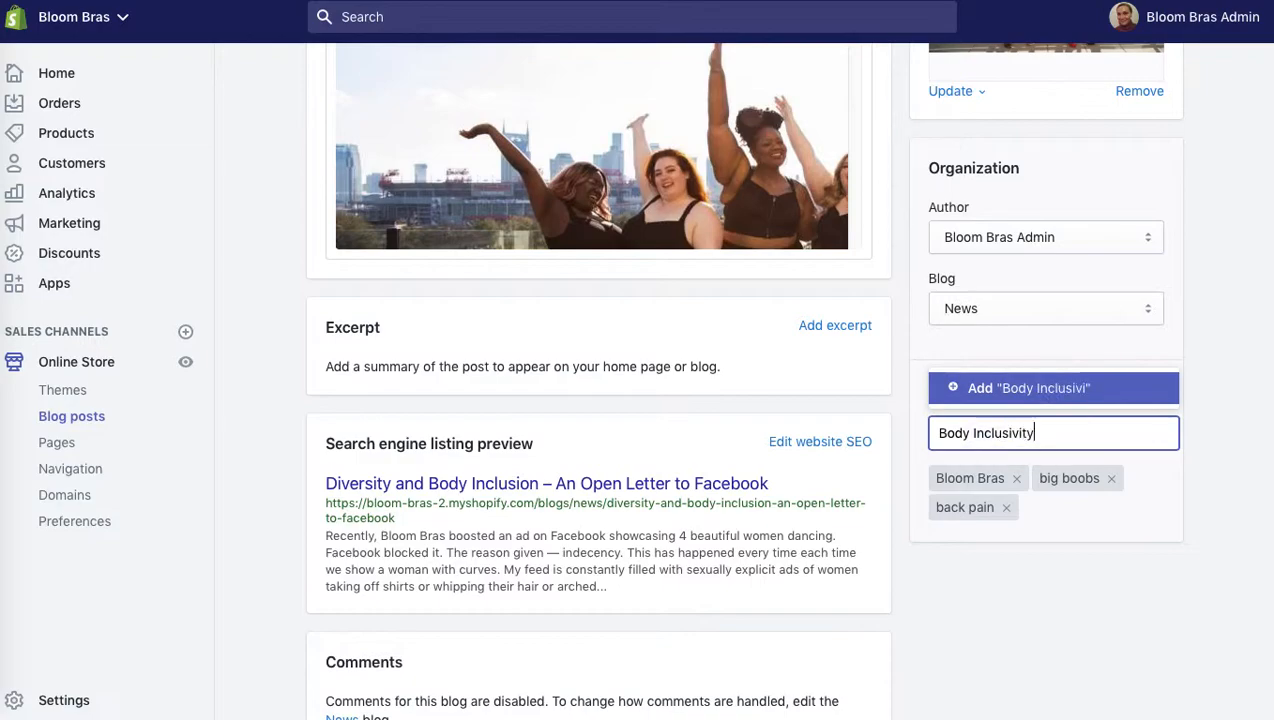
key(Return)
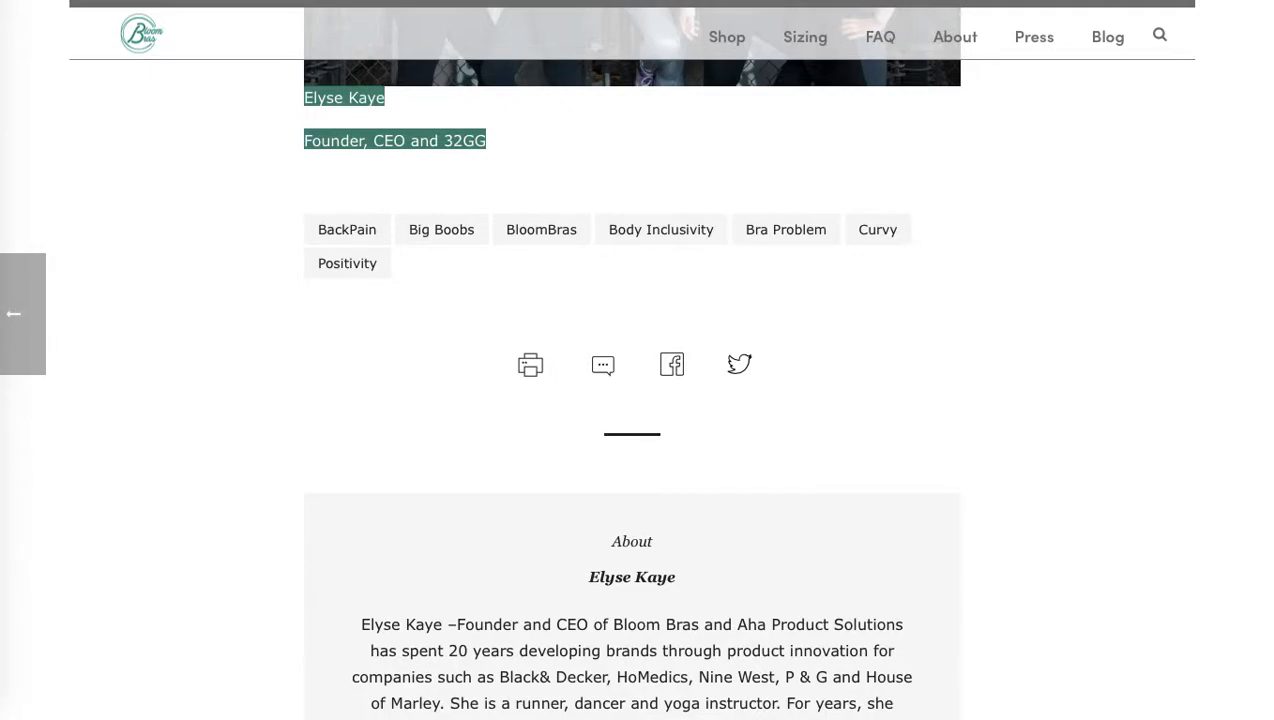
Check the original article's remaining tags and add "Bra Problem", "Curvy" and "Positivity" to the blog post.
click(640, 1)
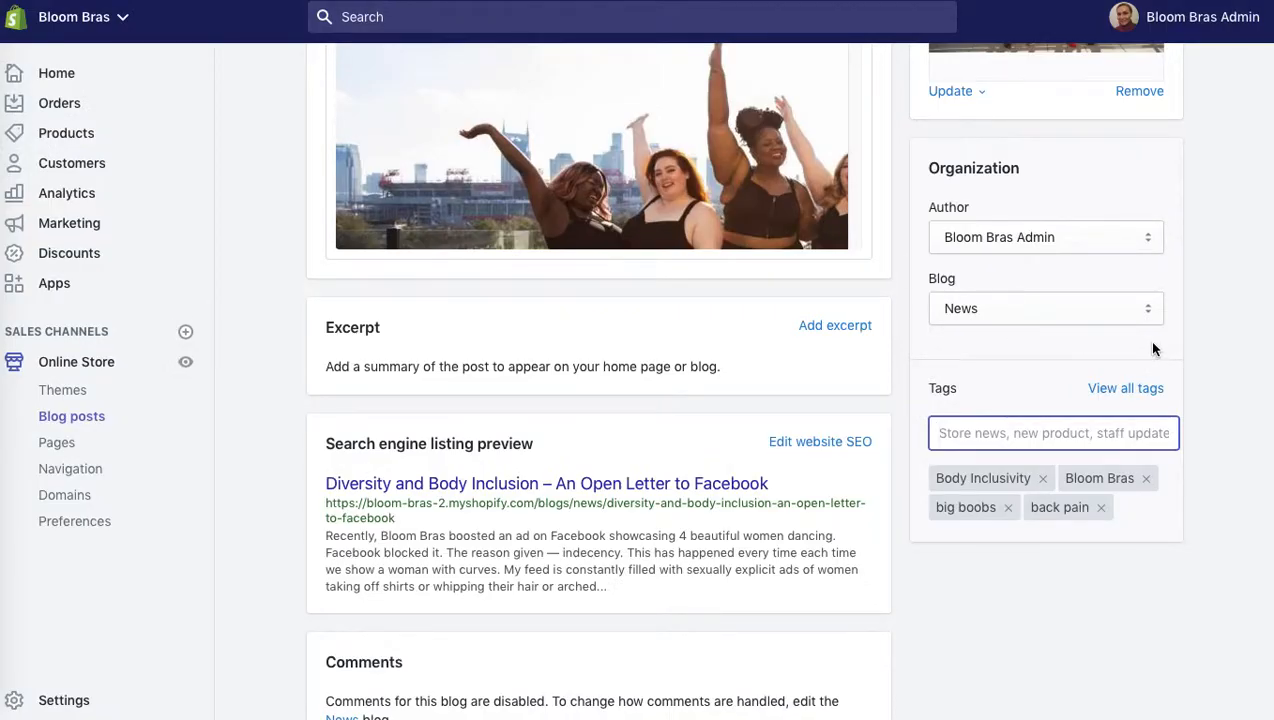
text(Bra Problem)
key(Return)
text(Curvy)
key(Return)
text(P)
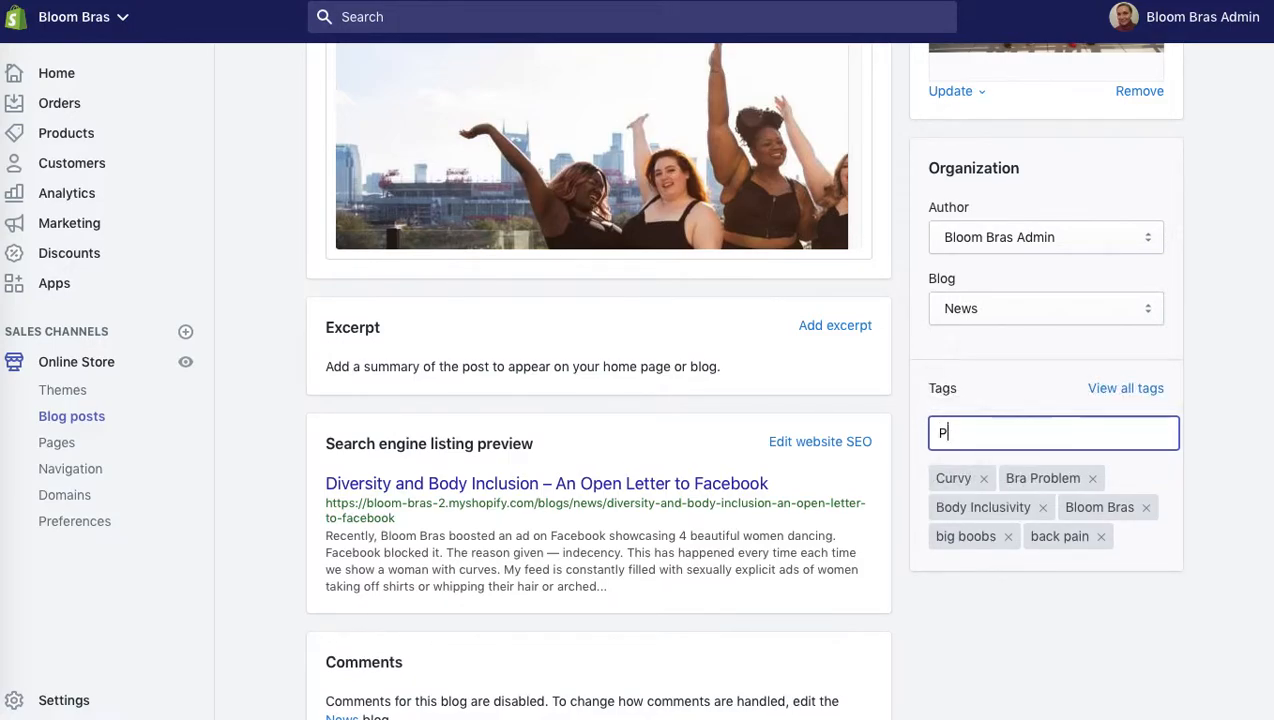
text(ositivity)
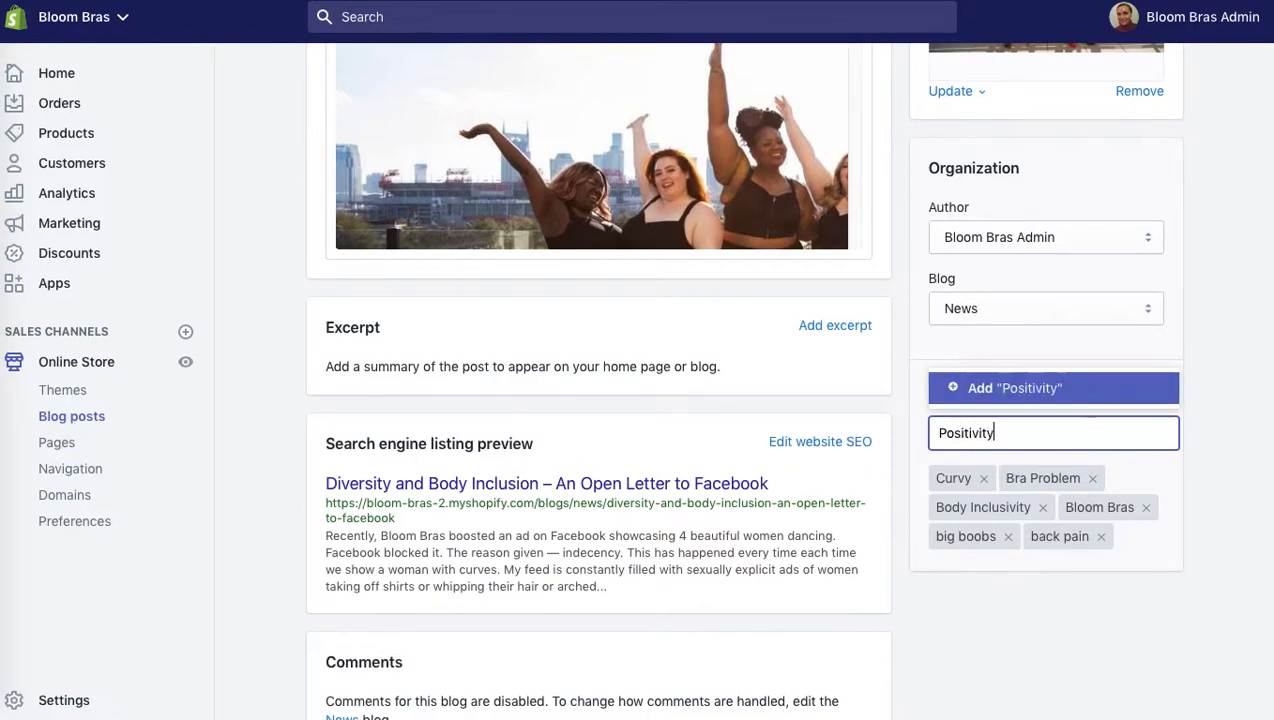
key(Return)
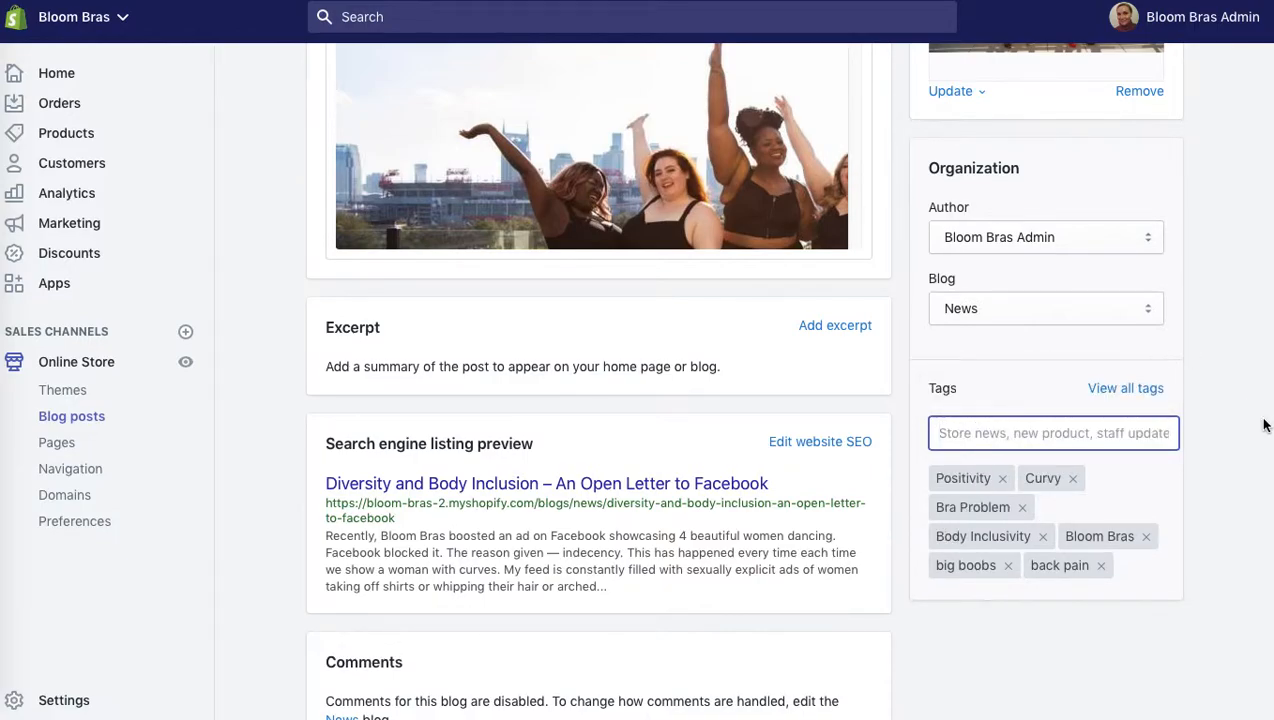
Review the blog post and save it with the new featured image and tags.
scroll(744, 380, up, 7)
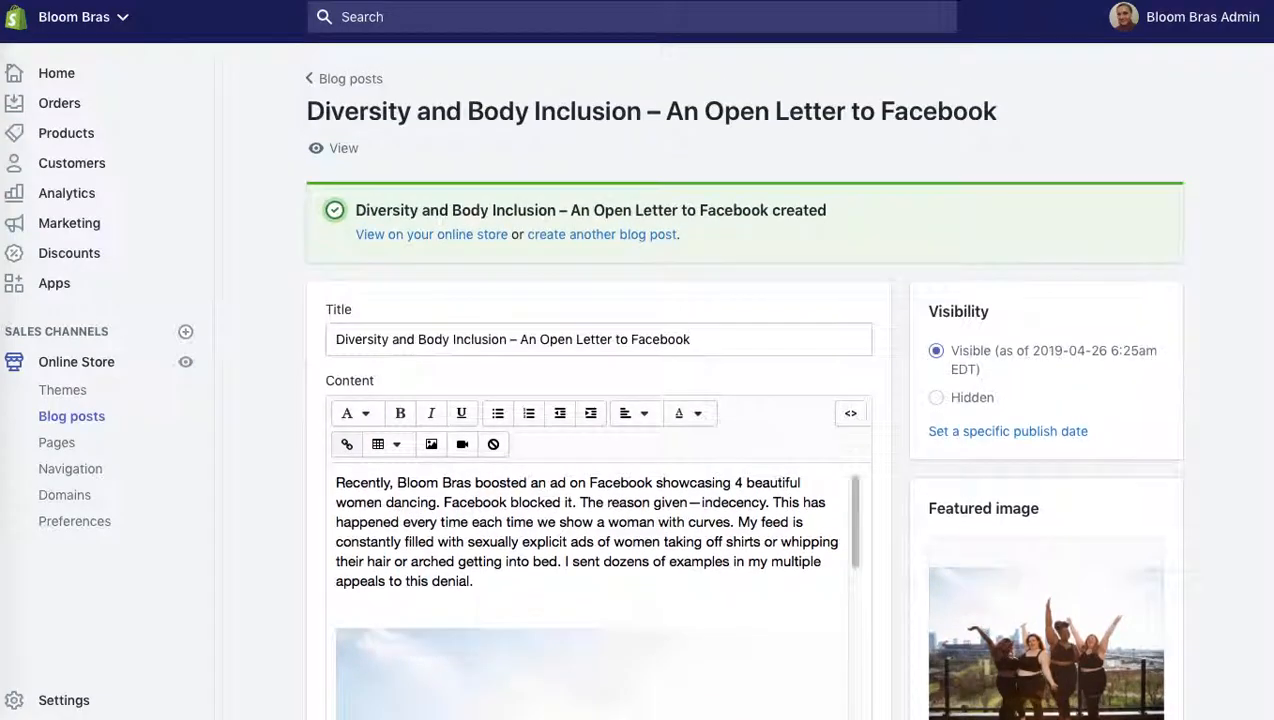
scroll(1260, 506, down, 10)
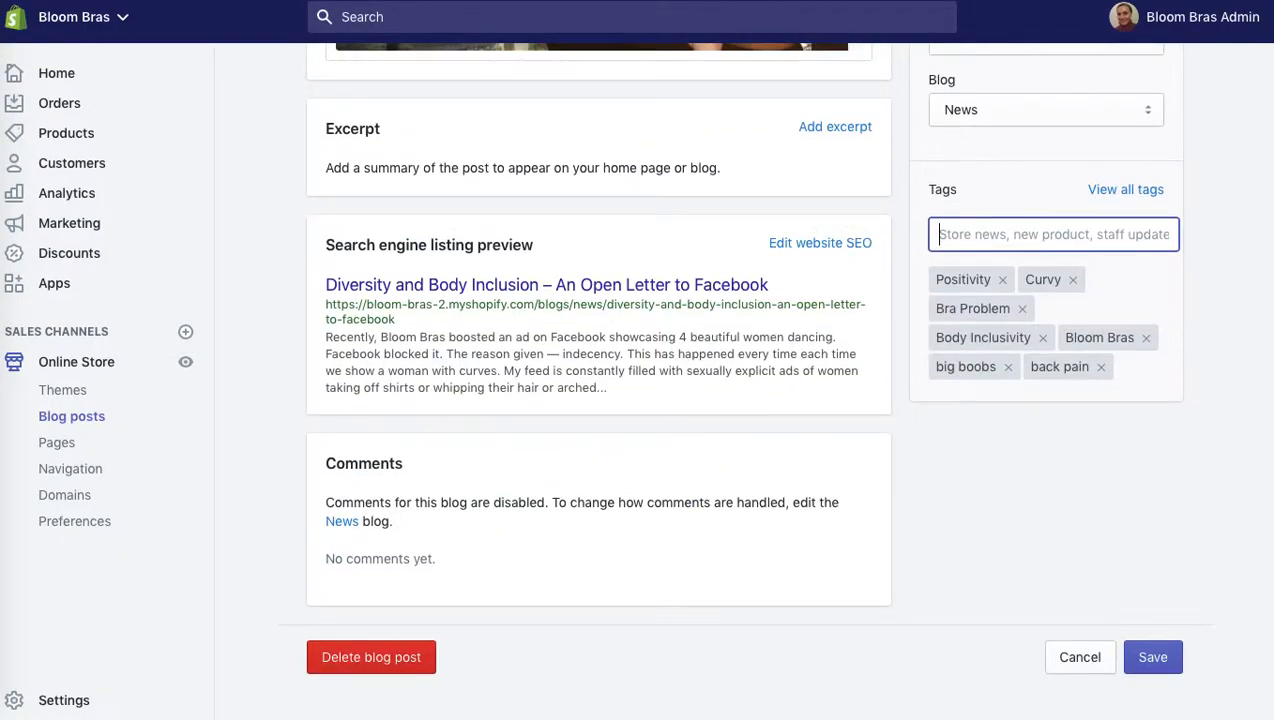
click(1152, 657)
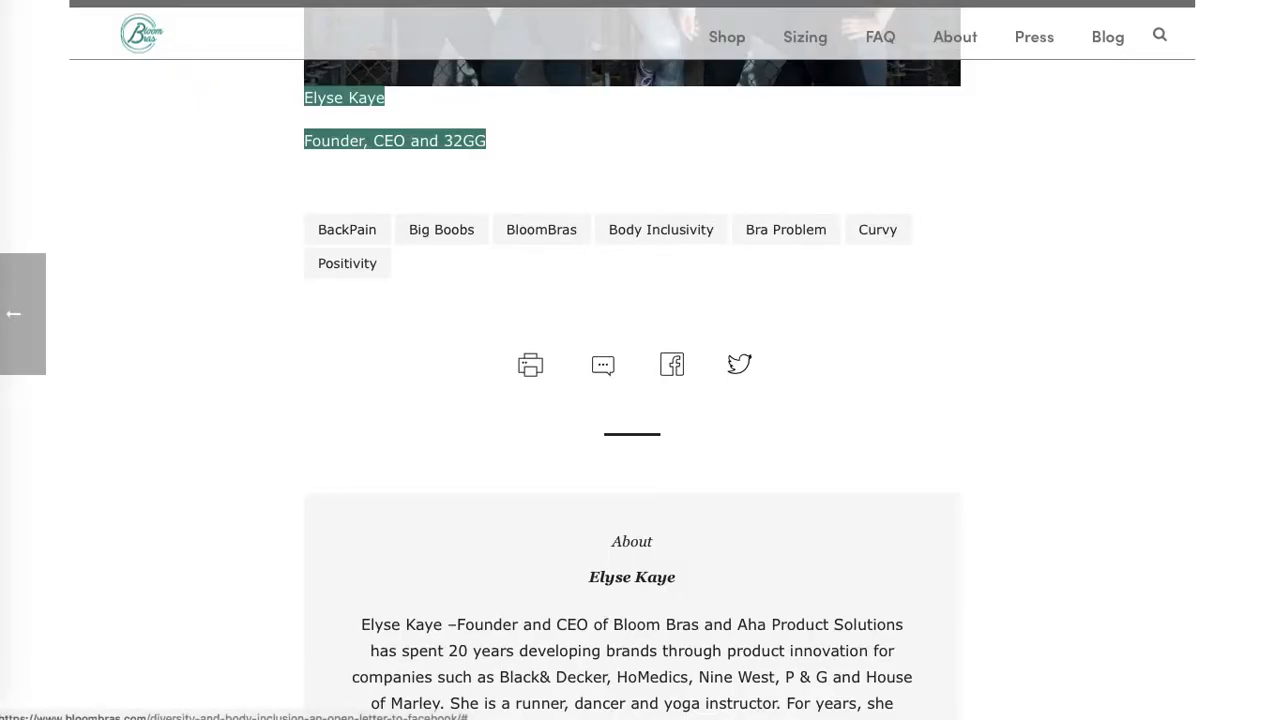
Examine the author's About section at the end of the original article and the text styles available for the post's content.
scroll(1272, 603, down, 3)
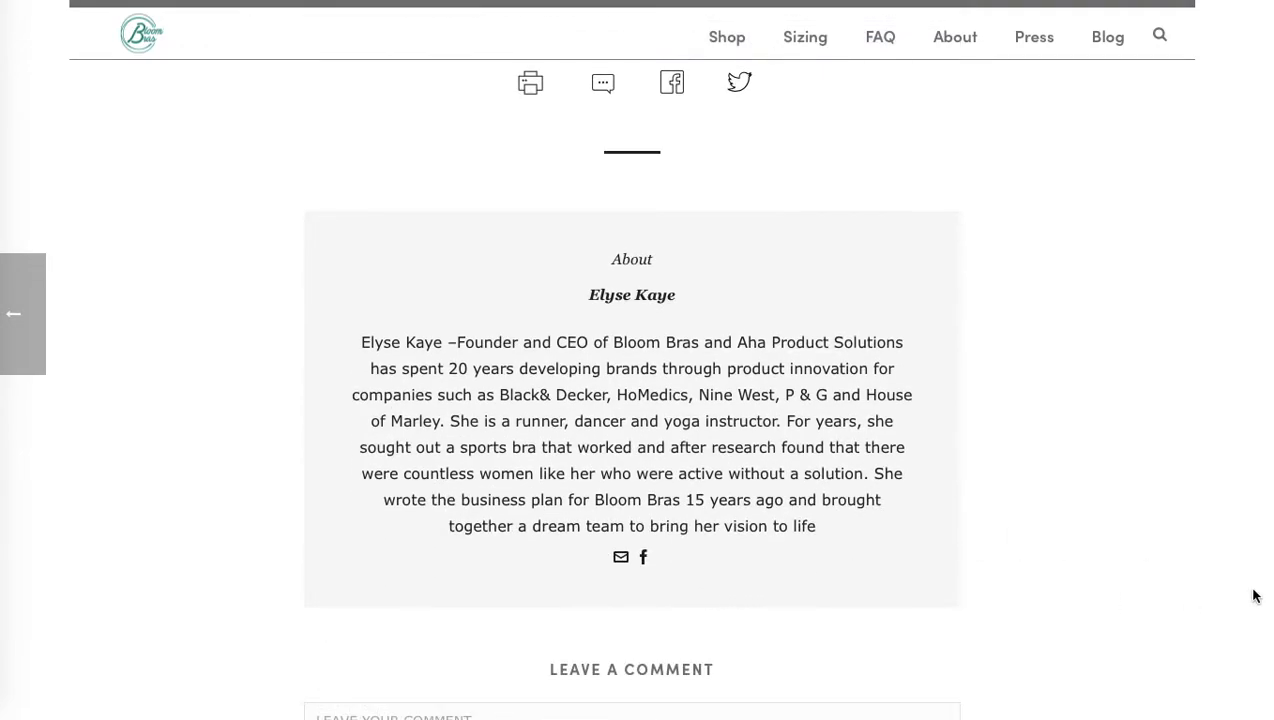
scroll(632, 390, down, 2)
scroll(632, 390, up, 1)
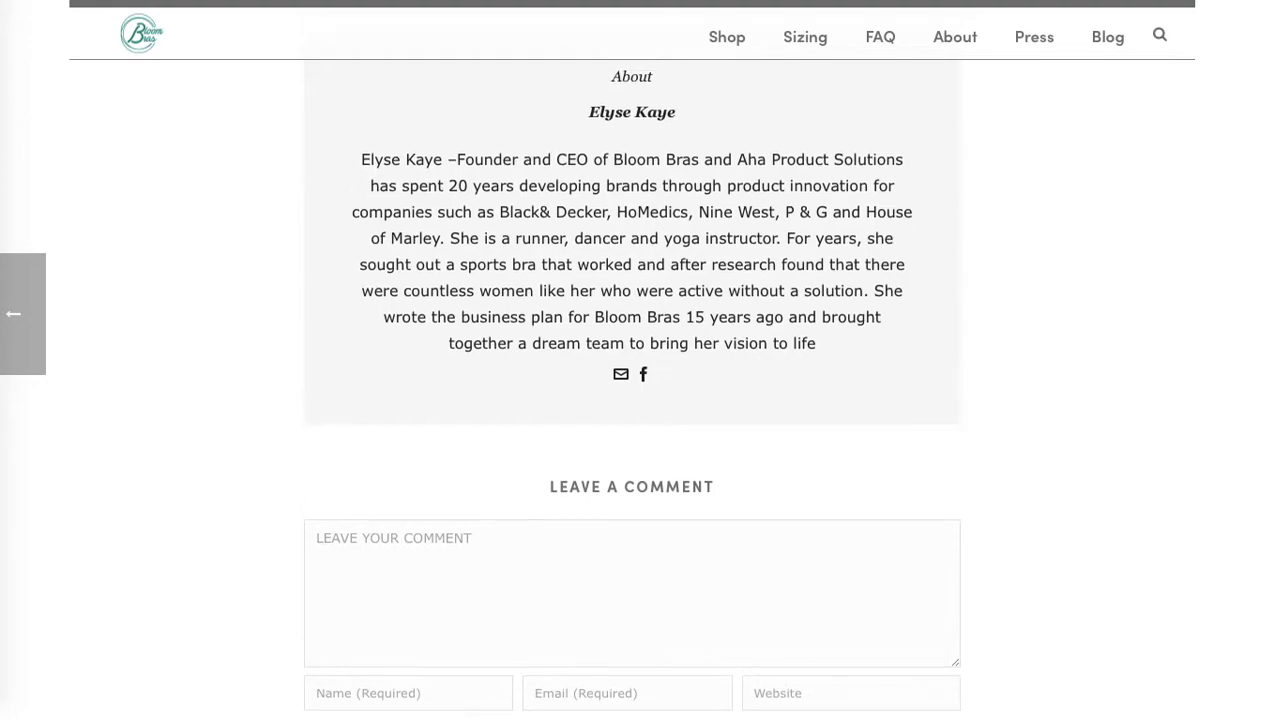
scroll(629, 378, up, 1)
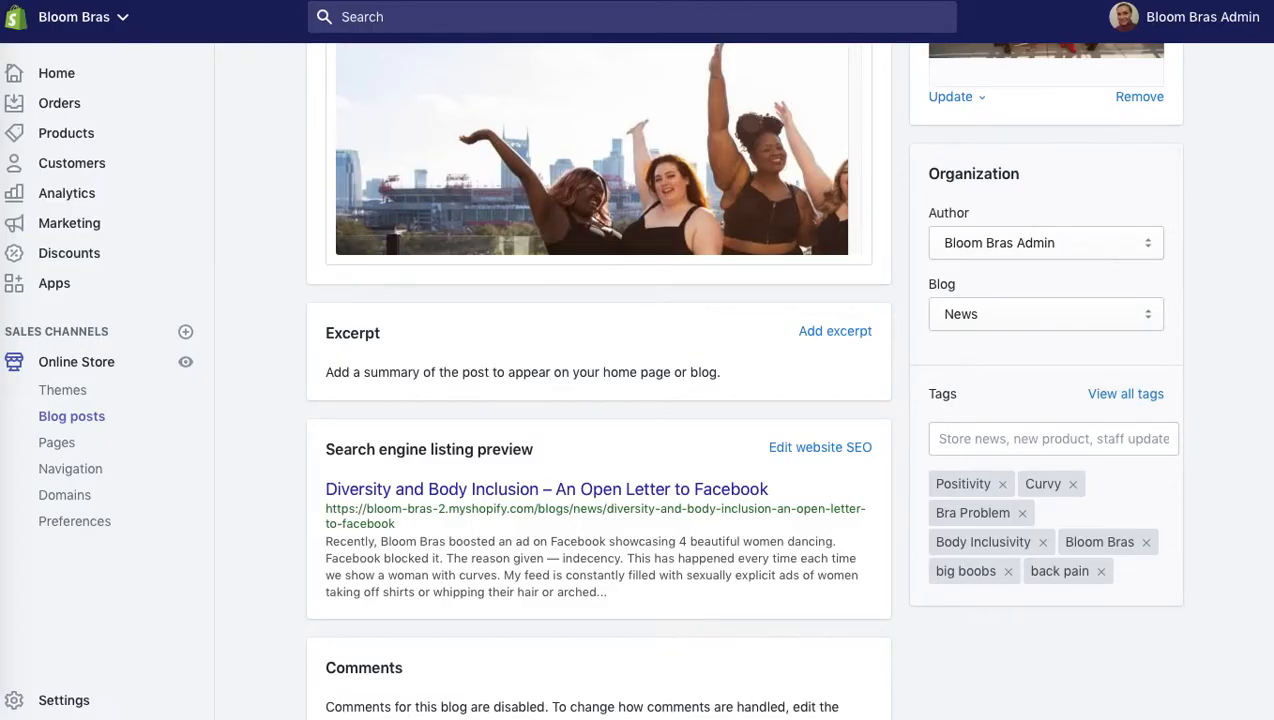
scroll(598, 380, up, 10)
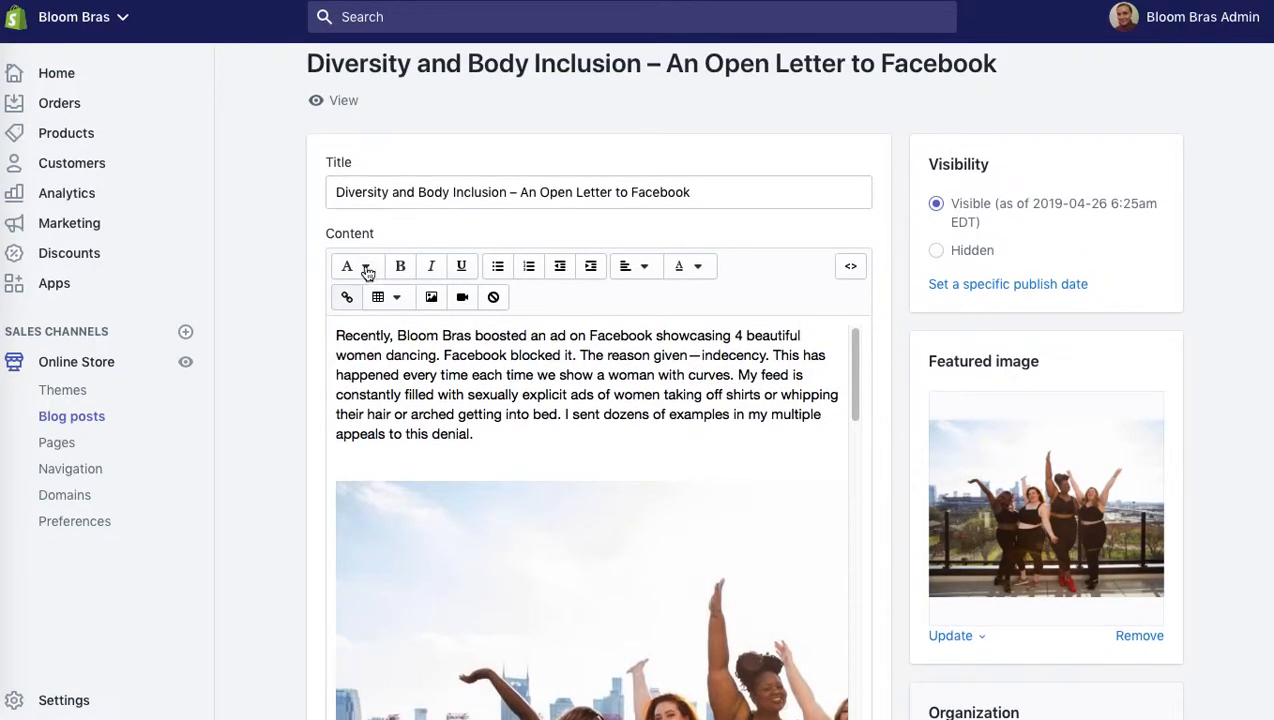
click(366, 268)
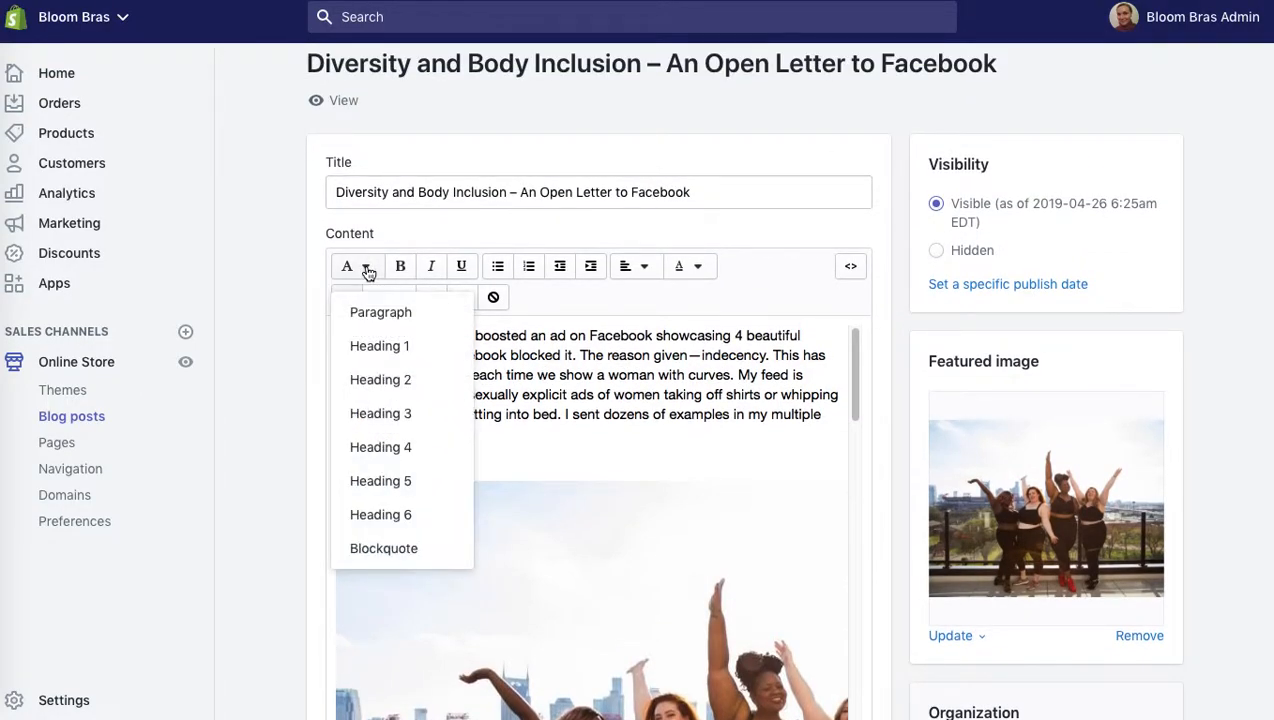
click(633, 413)
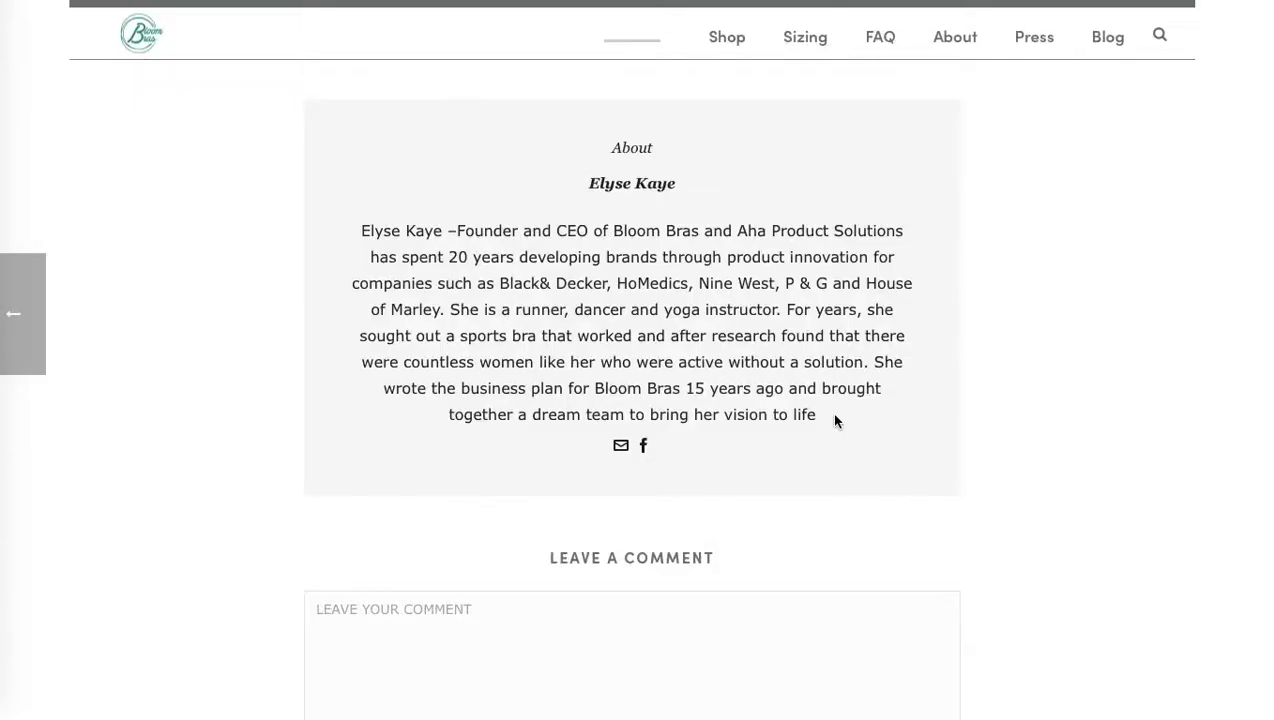
Copy the author's About section from the original article and paste it below the "Founder, CEO and 32GG" line ending the post.
drag(833, 415, 583, 139)
key(ctrl+c)
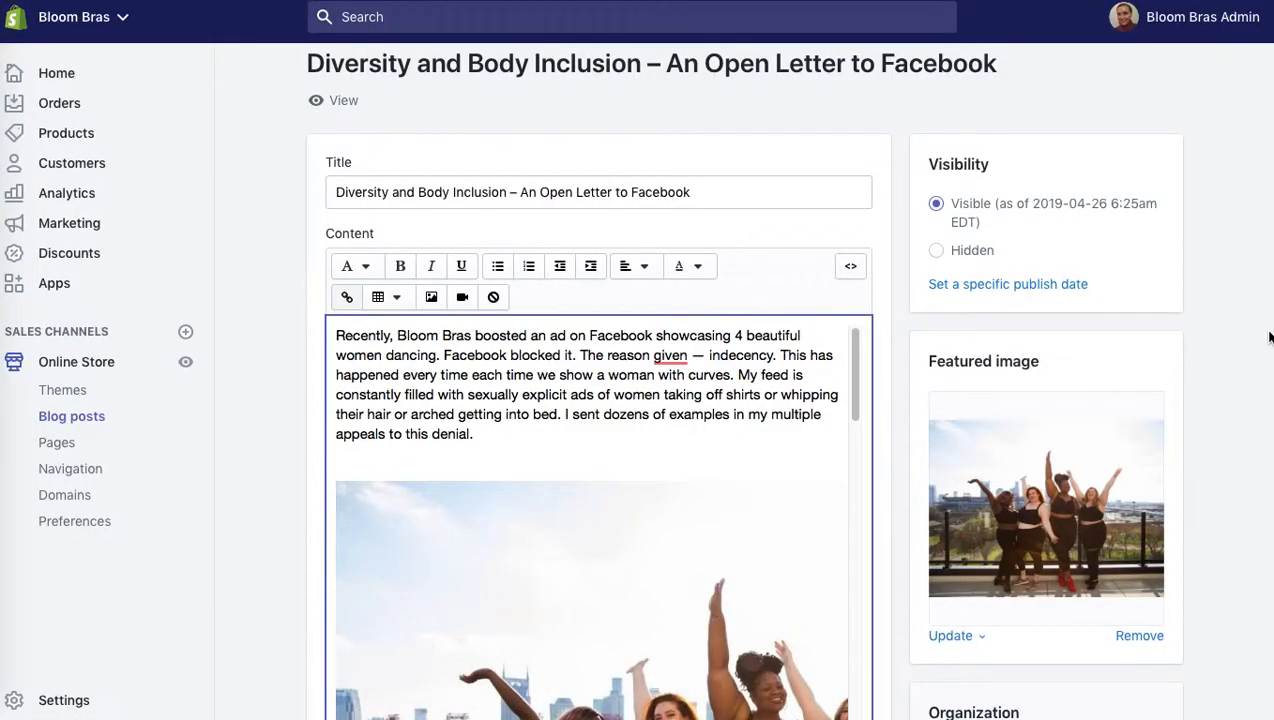
scroll(848, 310, down, 2)
drag(851, 255, 851, 678)
click(587, 643)
key(Return)
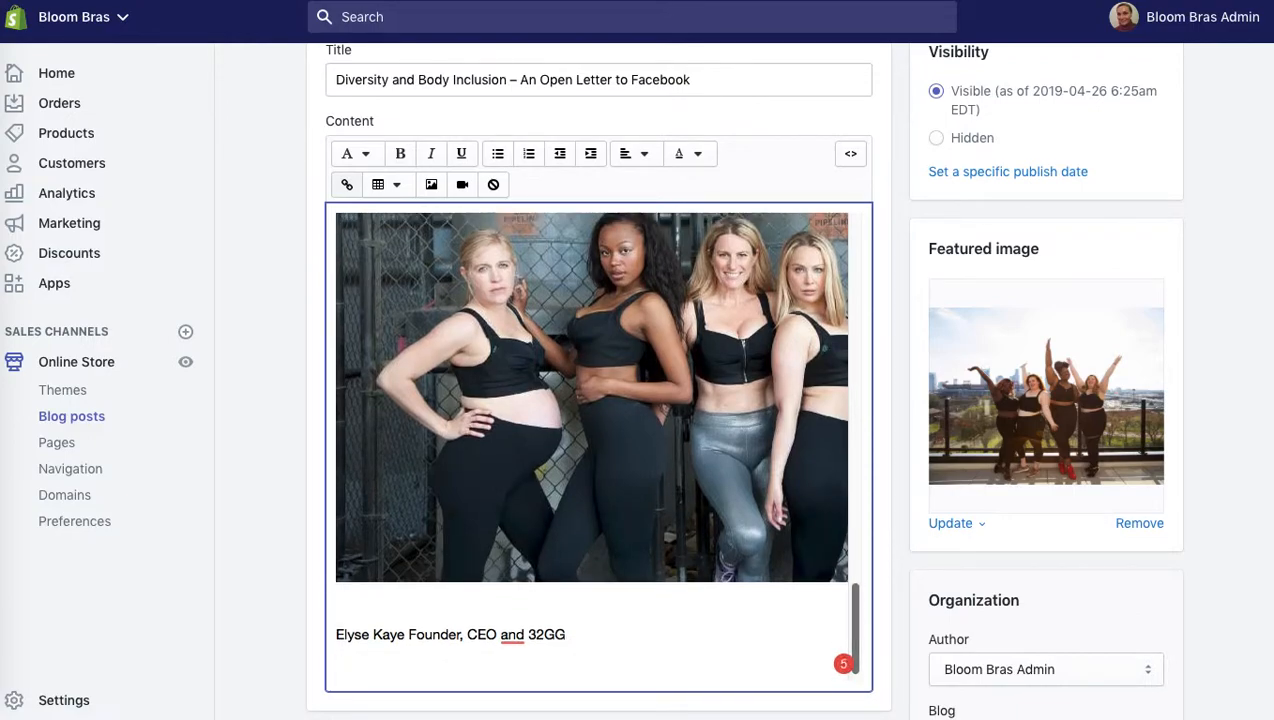
key(ctrl+v)
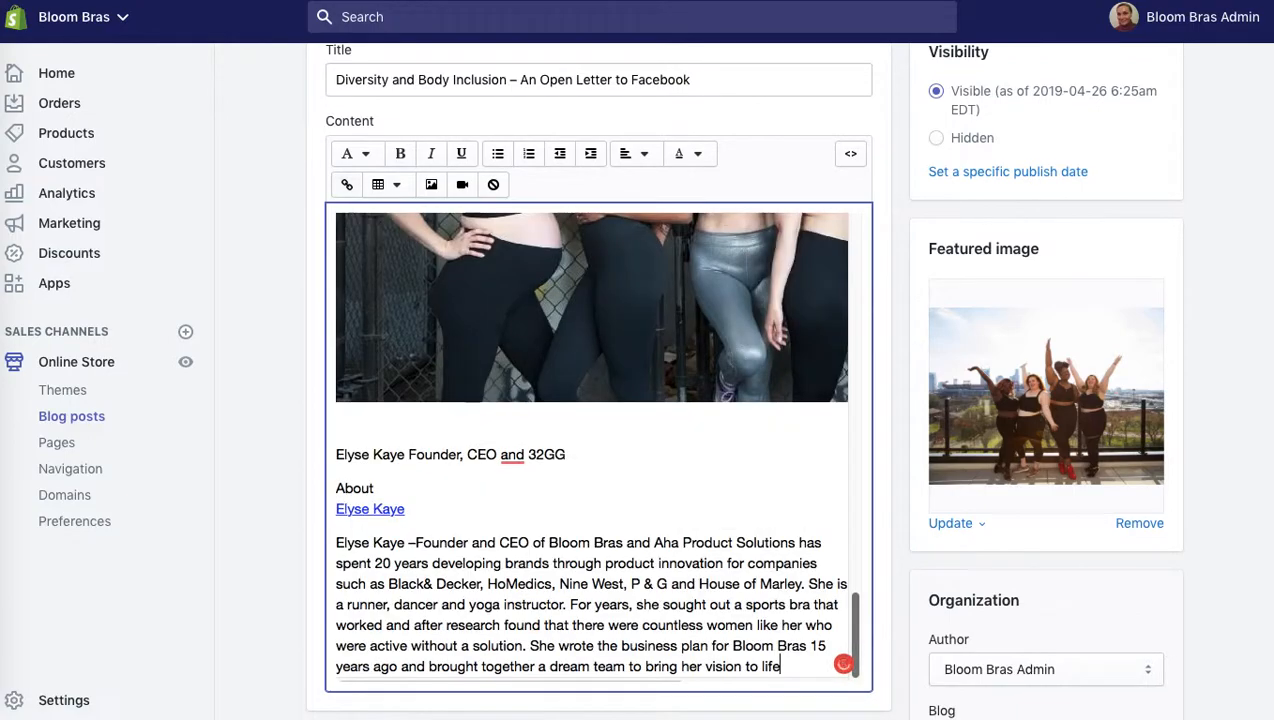
right_click(388, 507)
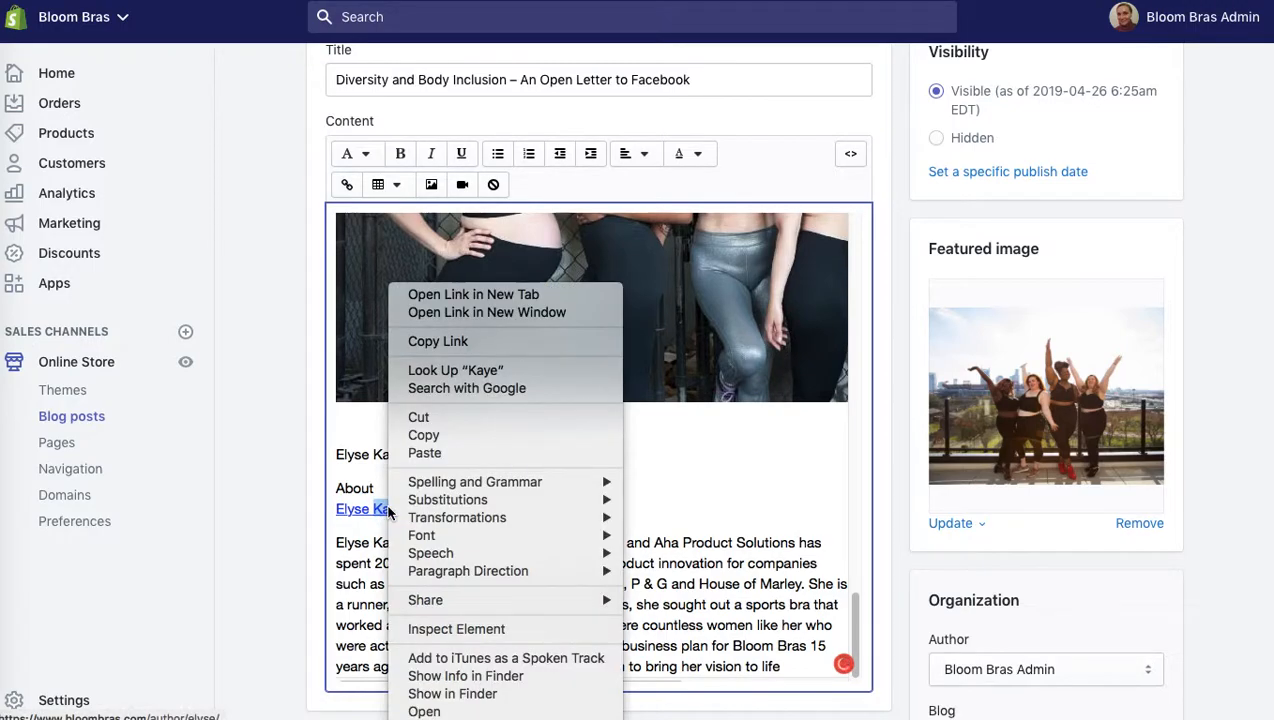
click(682, 513)
click(697, 583)
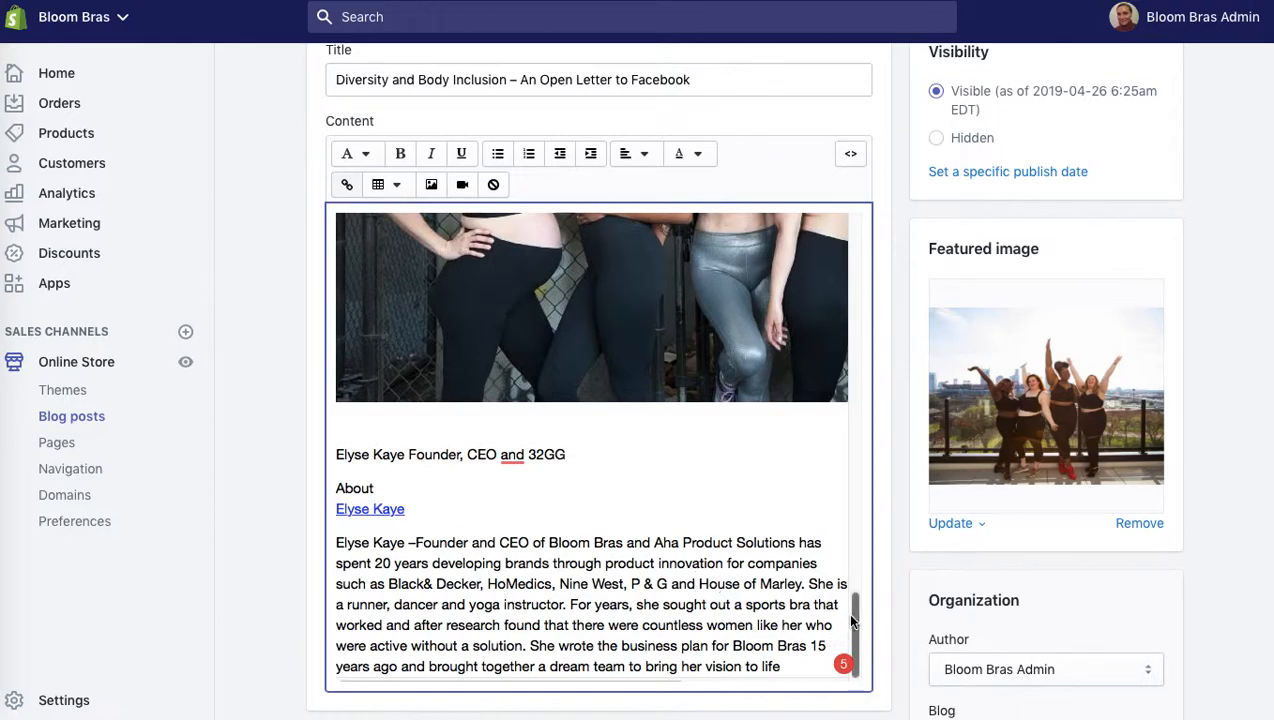
Format the whole pasted About section, from its heading through the author's bio, as a Blockquote.
drag(855, 622, 856, 653)
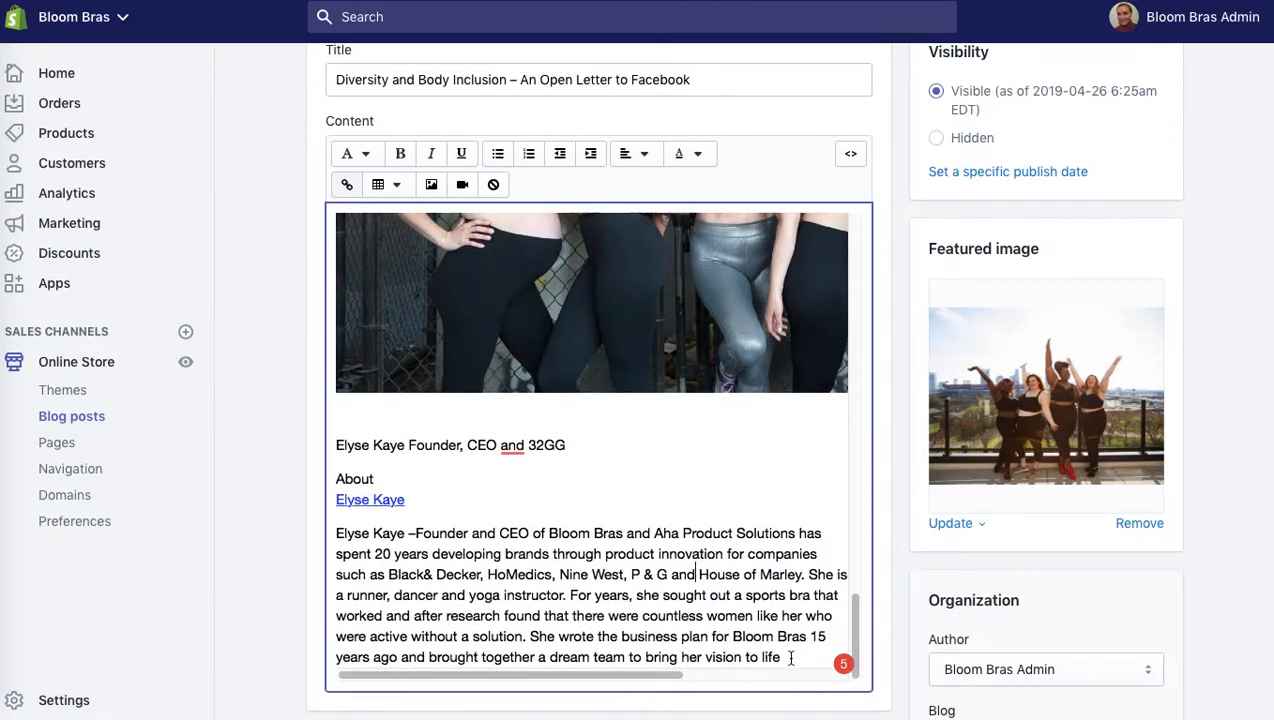
drag(790, 660, 334, 482)
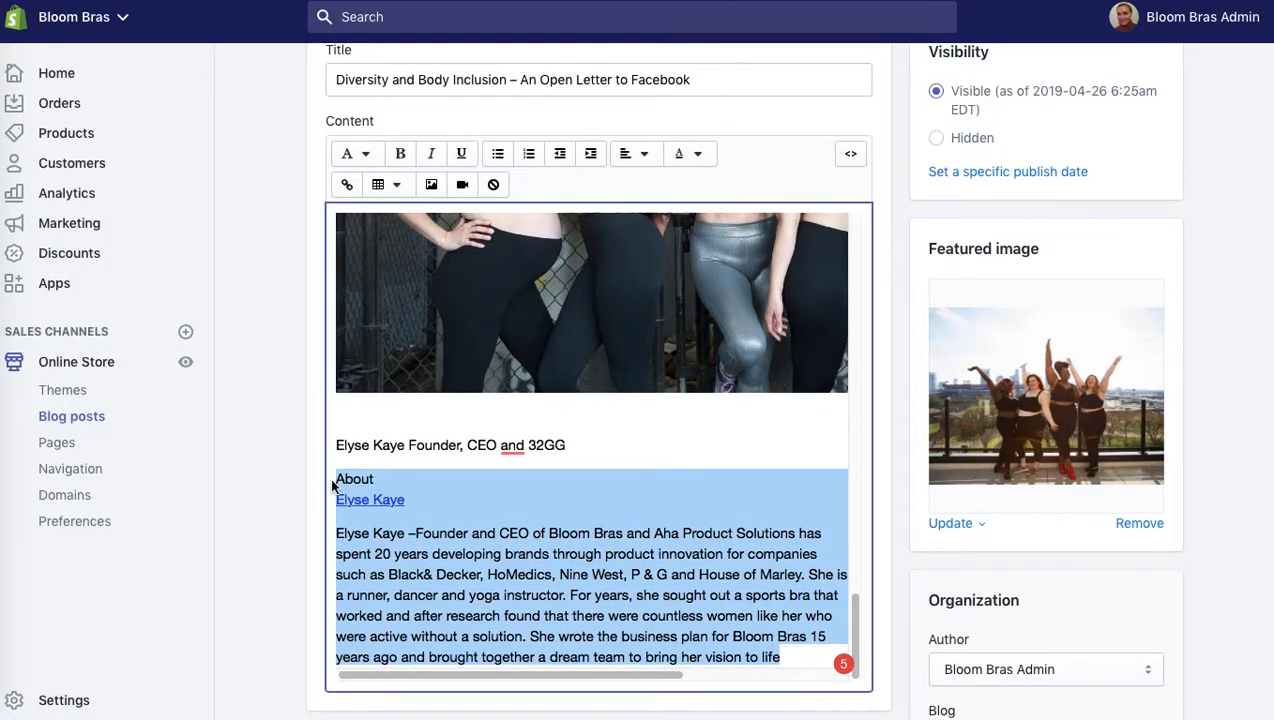
click(360, 155)
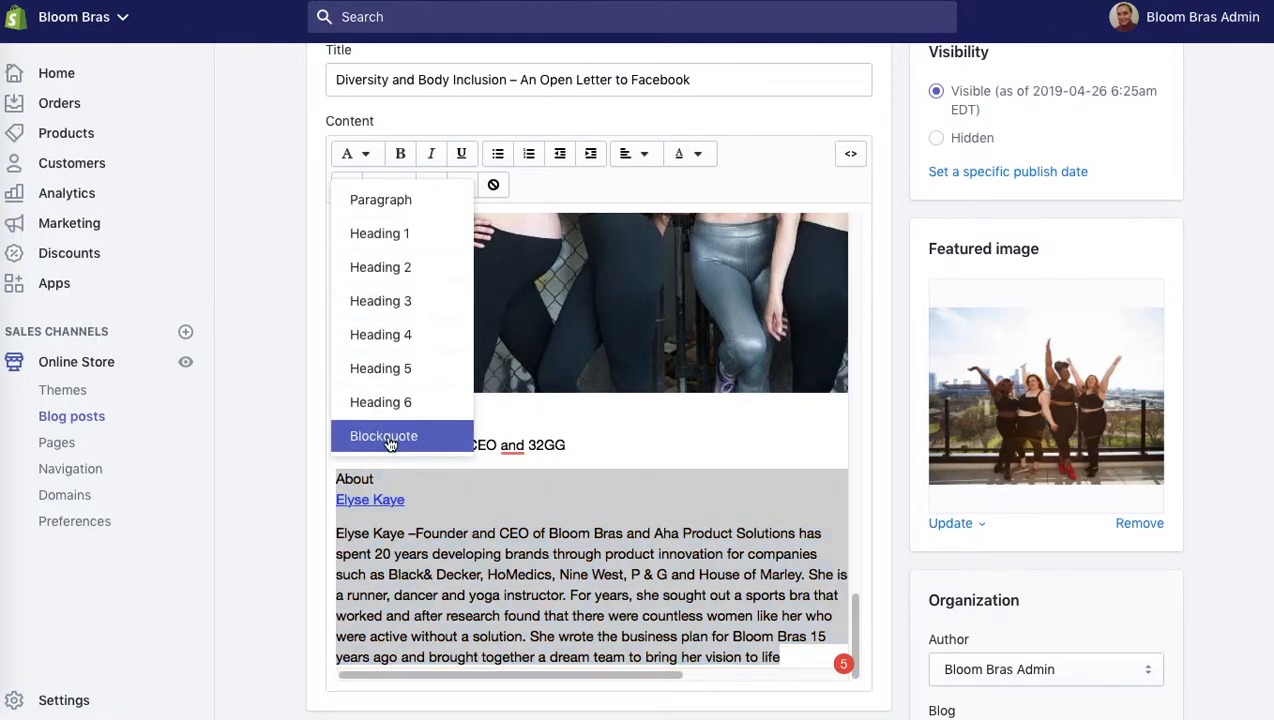
click(389, 440)
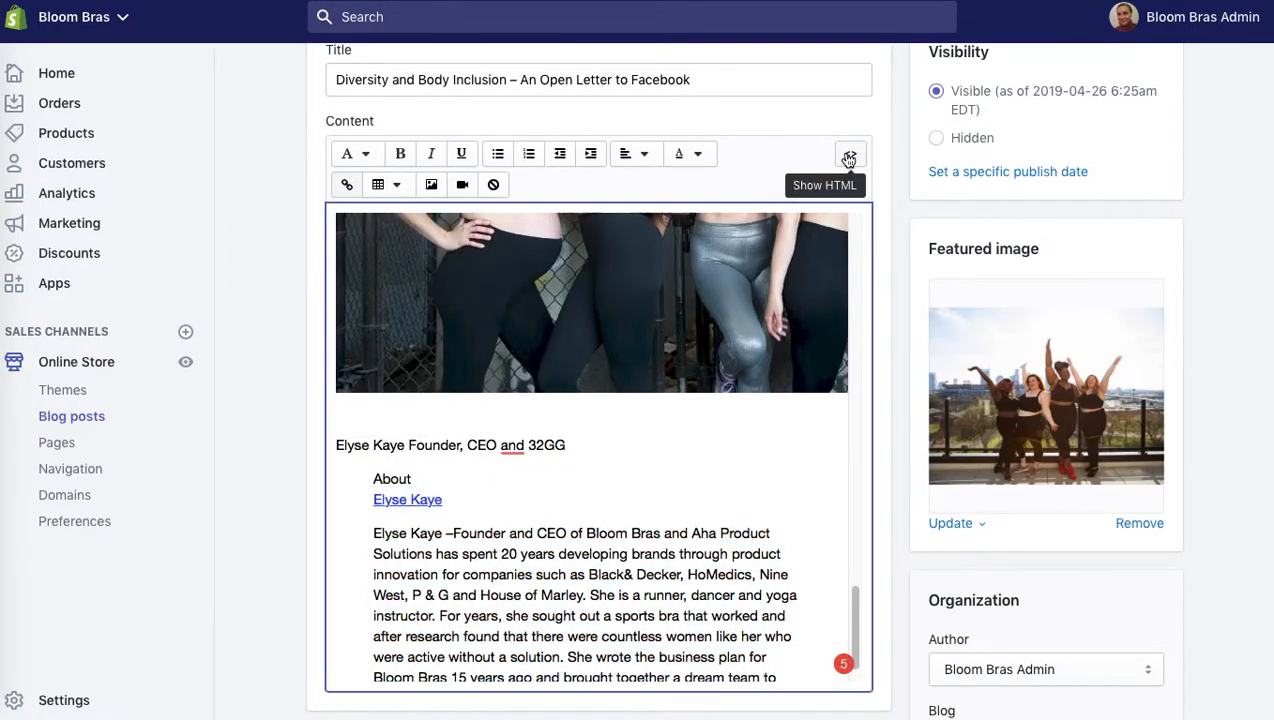
Remove the link and span tags around the author's name below "About" in the post's HTML, keeping the name as plain text.
click(850, 154)
scroll(857, 624, down, 15)
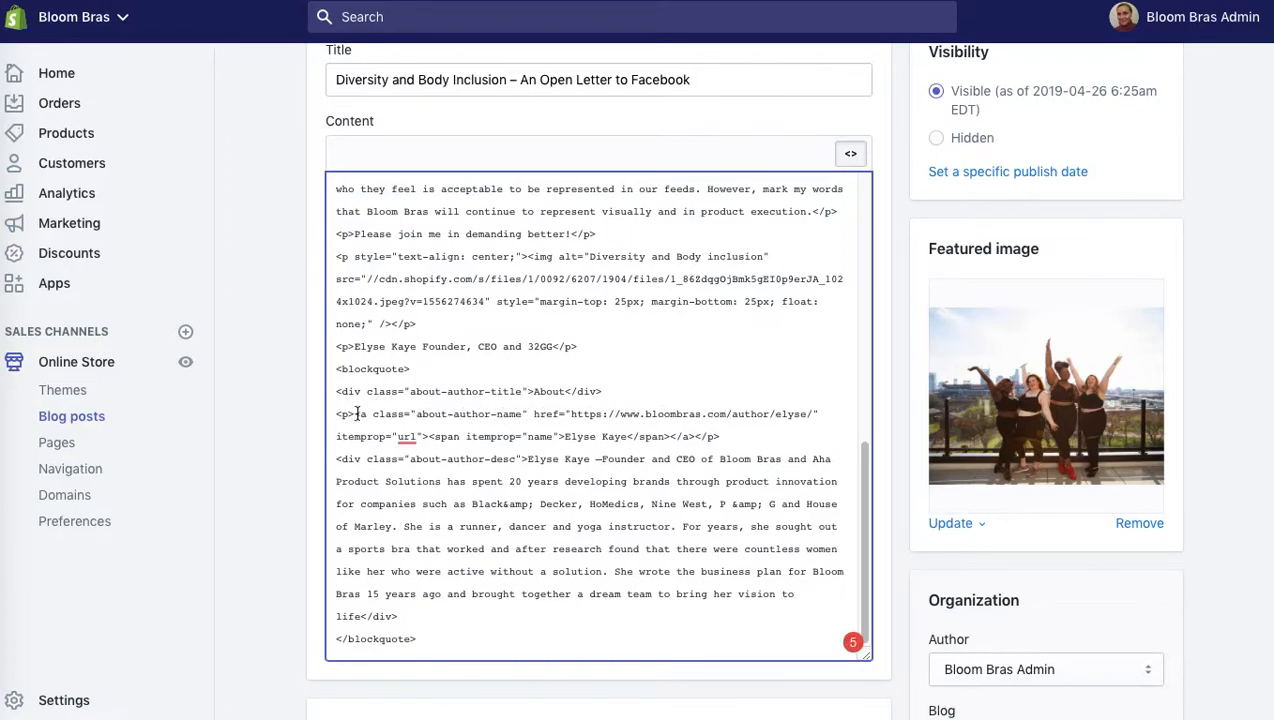
drag(356, 414, 563, 438)
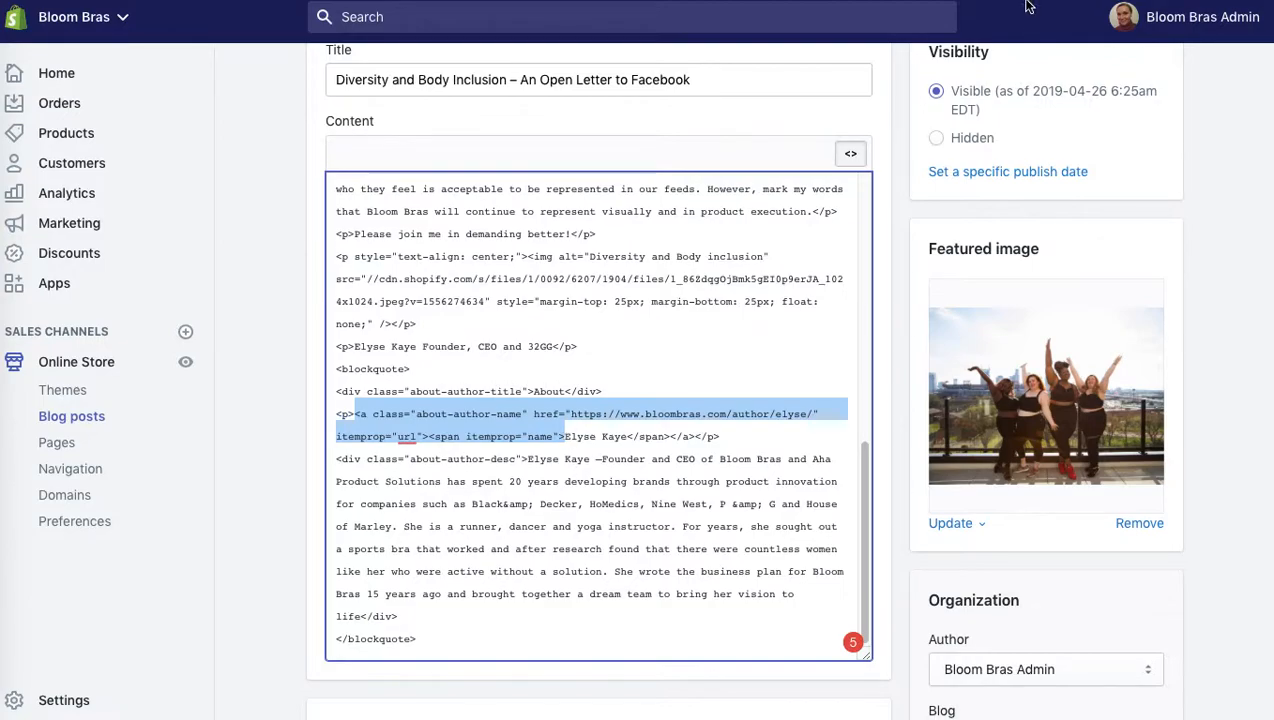
key(BackSpace)
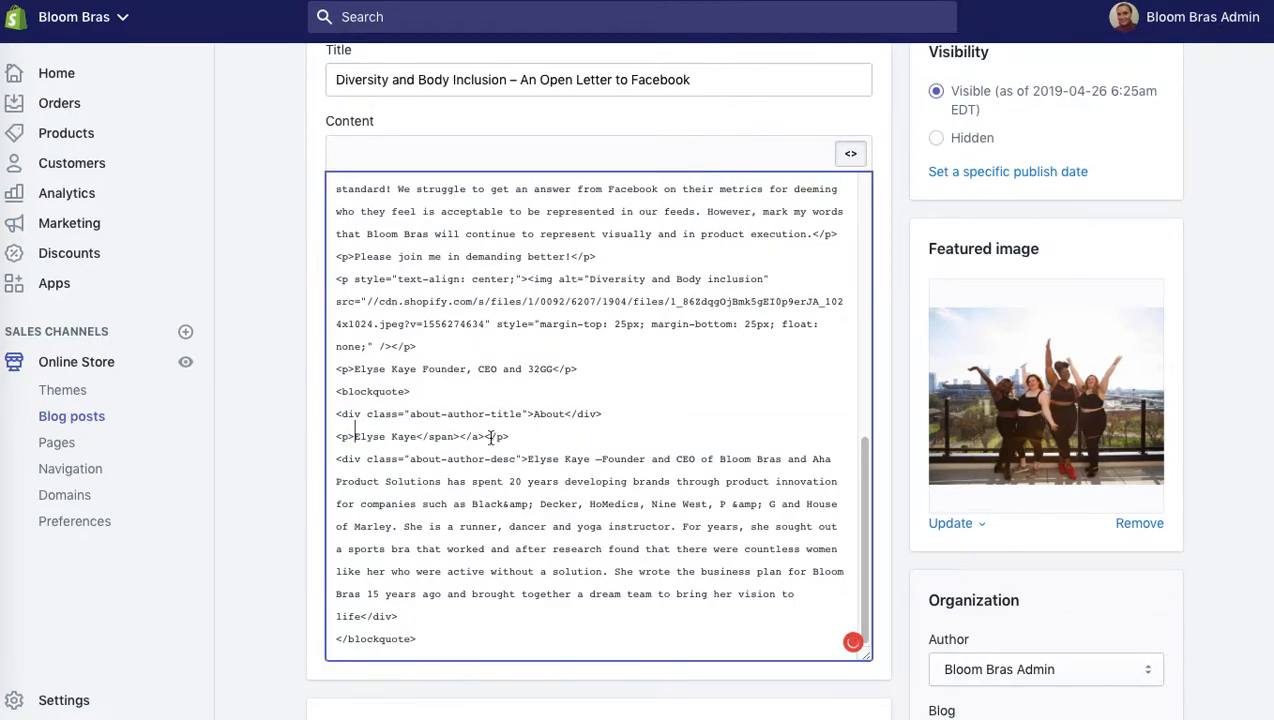
drag(484, 437, 416, 437)
key(BackSpace)
click(850, 154)
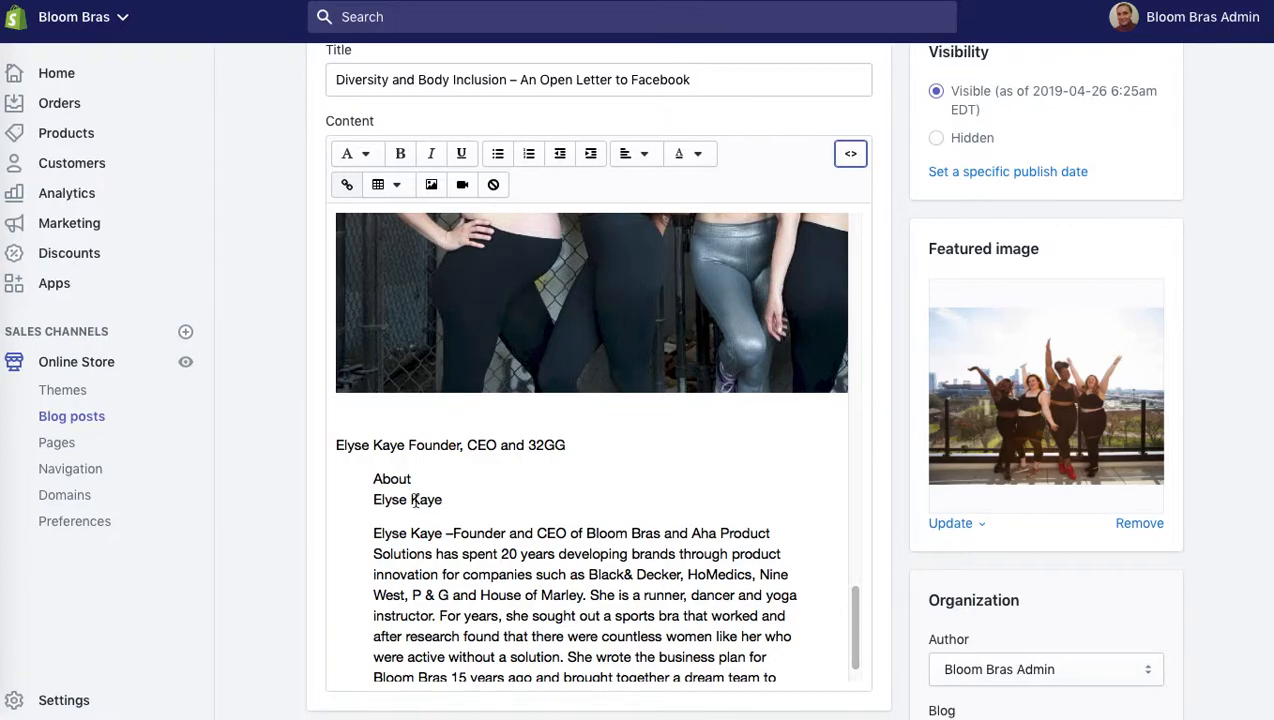
Format the word "About" at the start of the author section as Heading 2.
drag(421, 478, 371, 479)
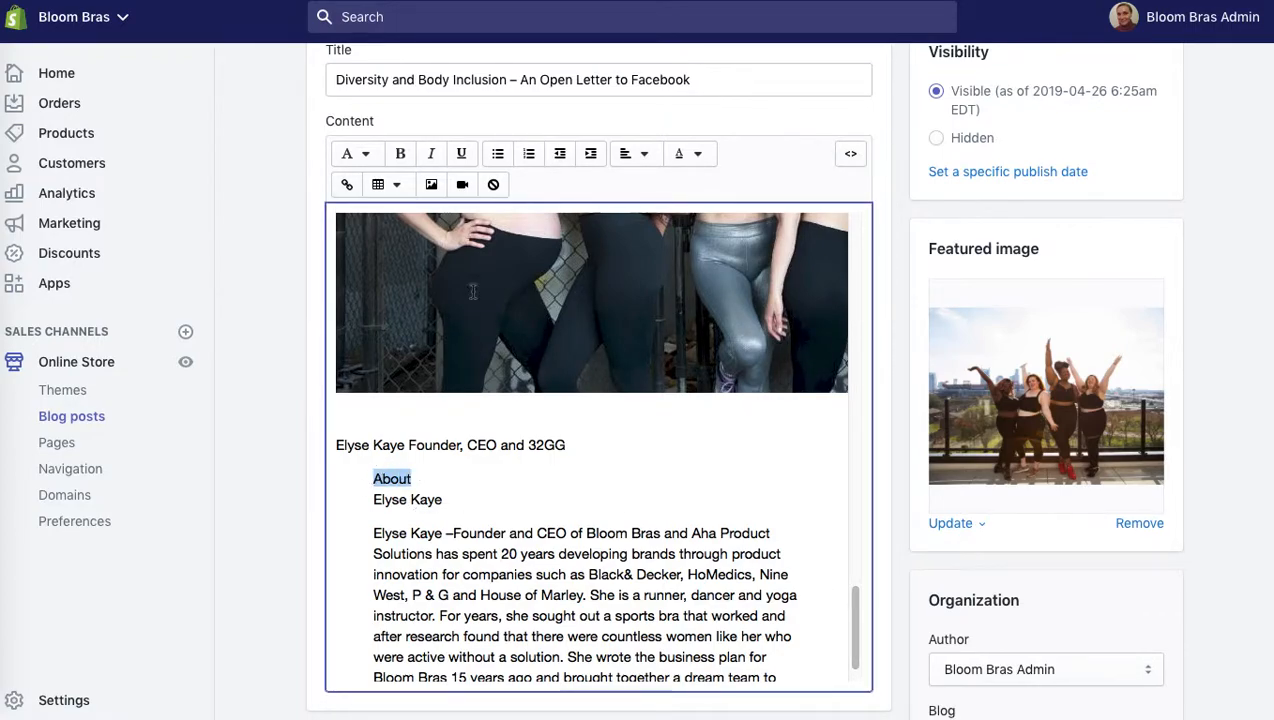
click(365, 158)
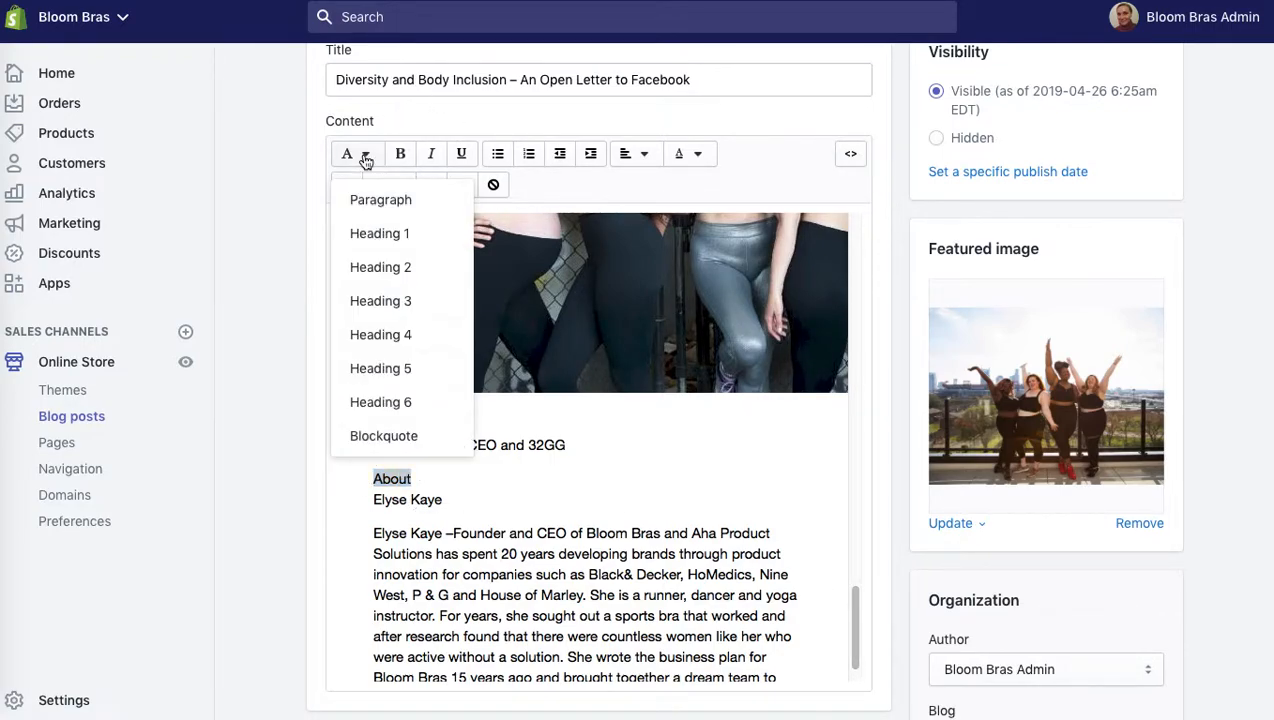
click(399, 270)
click(504, 493)
Format the founder's signature line above the About section as Heading 4 and move "CEO and 32GG" onto its own line.
drag(573, 445, 325, 437)
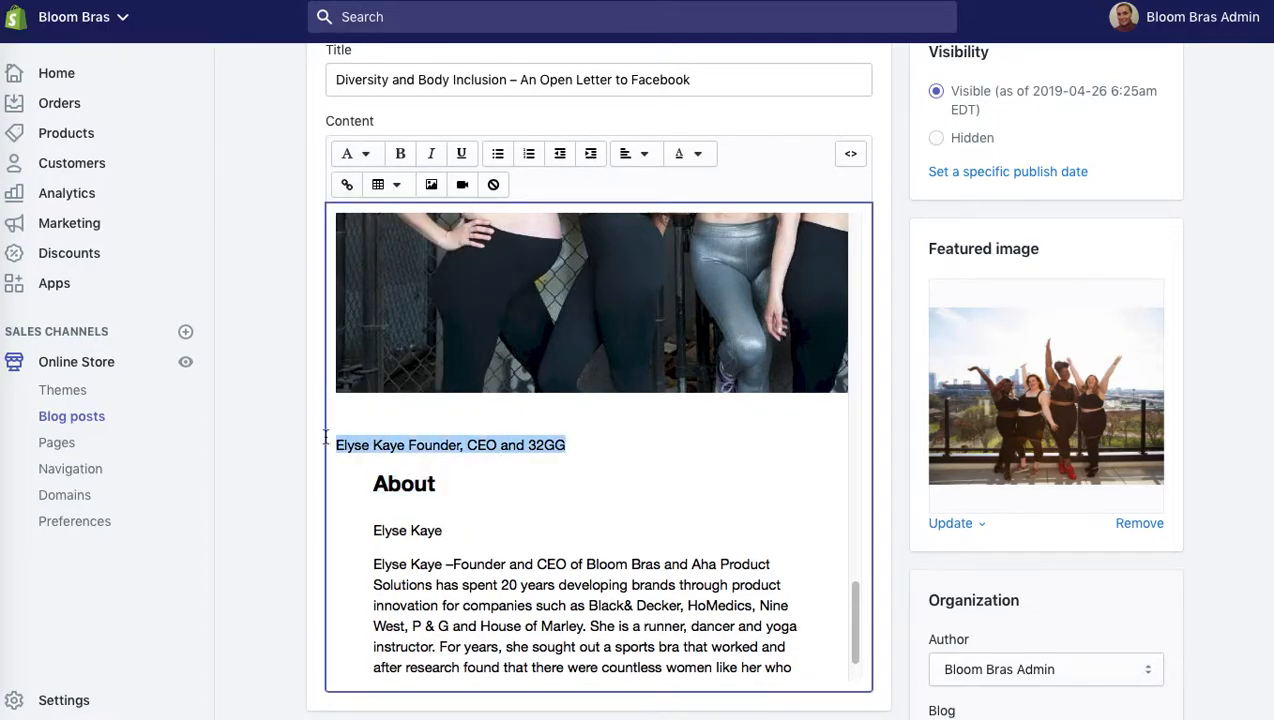
click(362, 156)
click(388, 333)
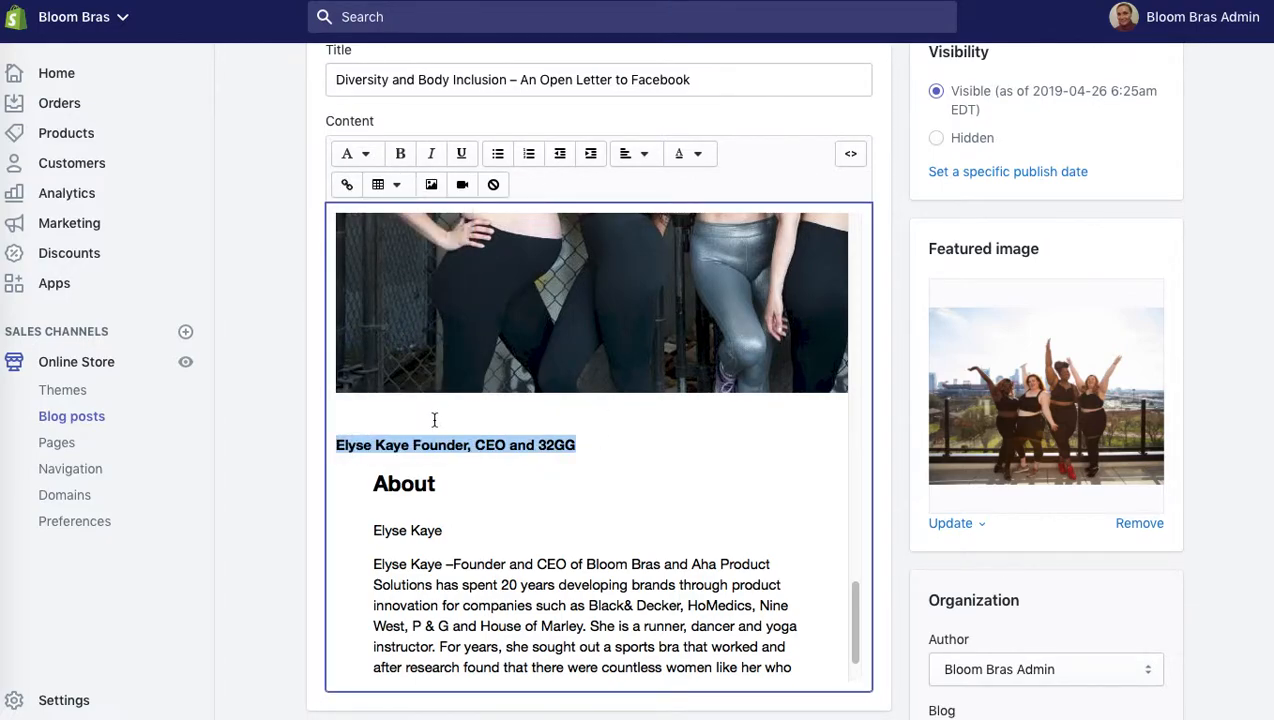
click(477, 445)
key(Return)
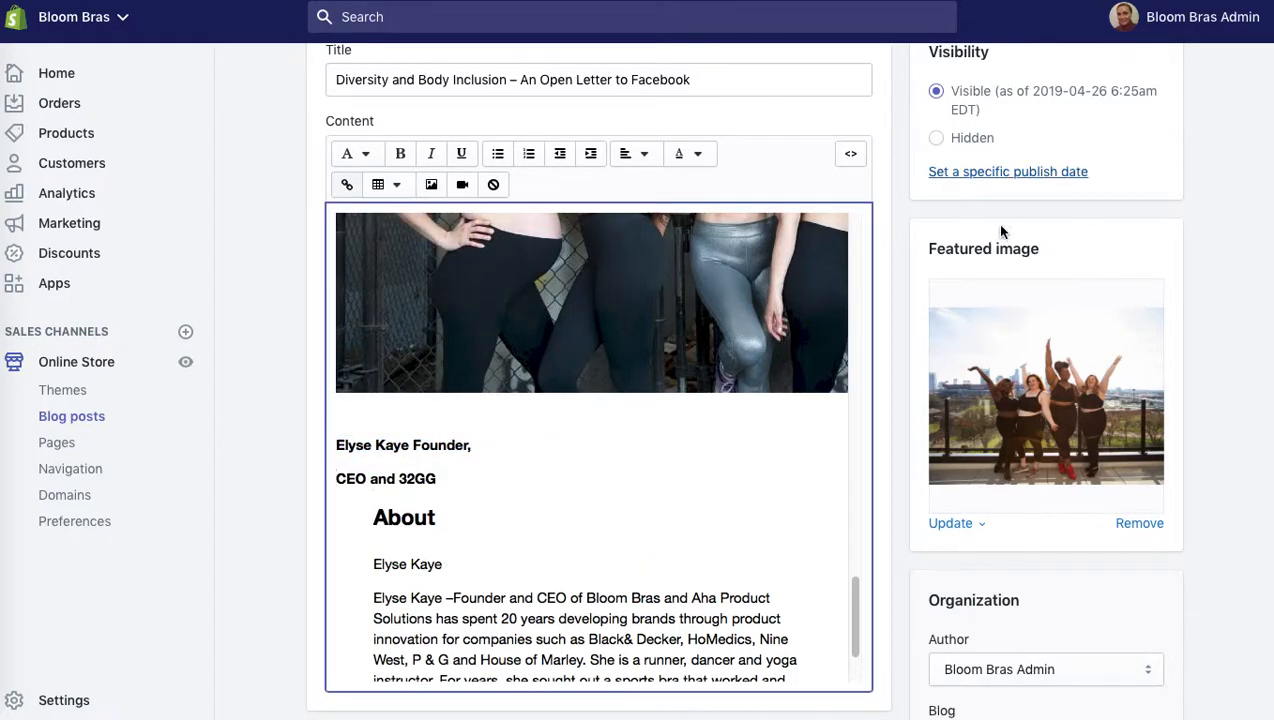
Format the line "Please join me in demanding better!" as Heading 2.
drag(856, 597, 853, 493)
drag(561, 492, 313, 490)
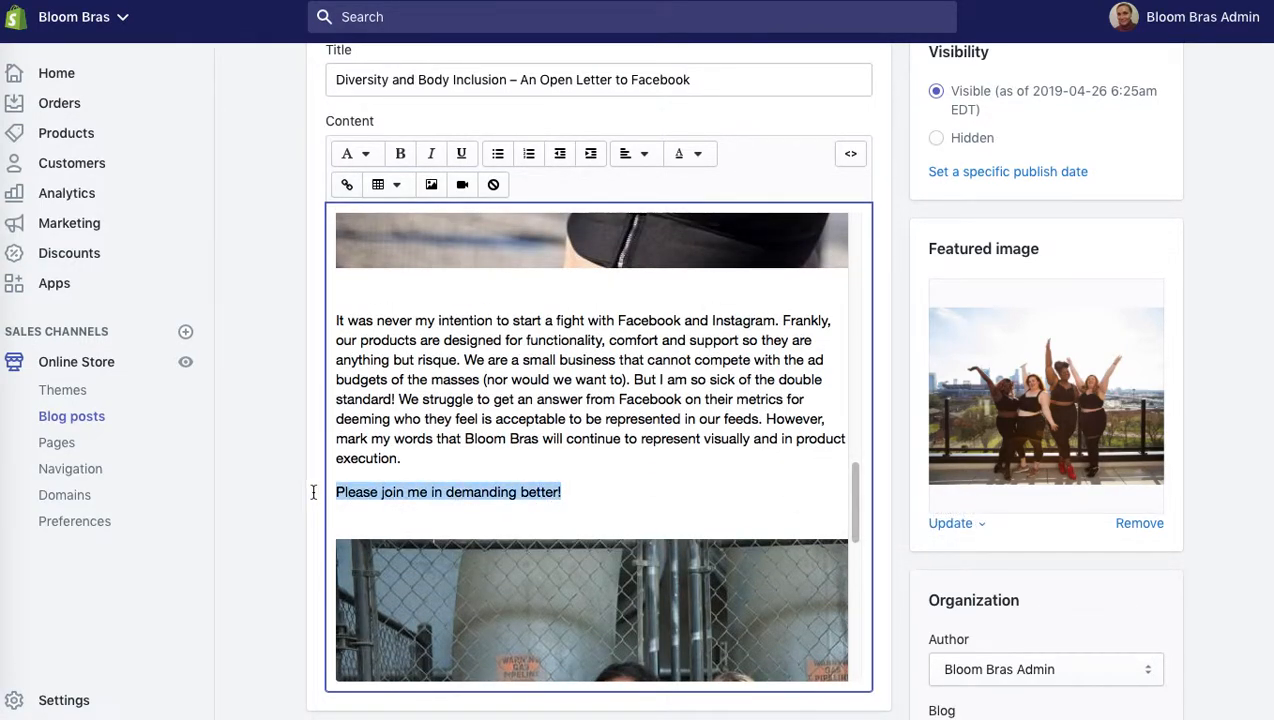
click(366, 155)
click(412, 368)
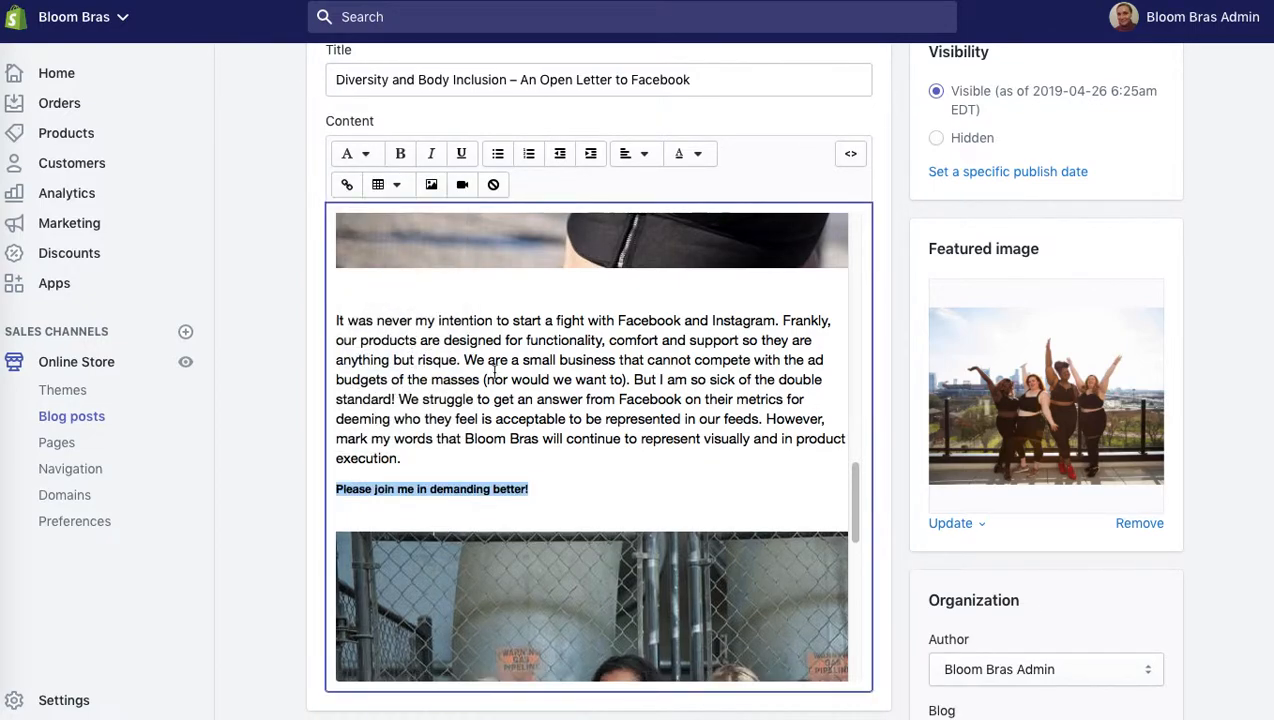
click(367, 158)
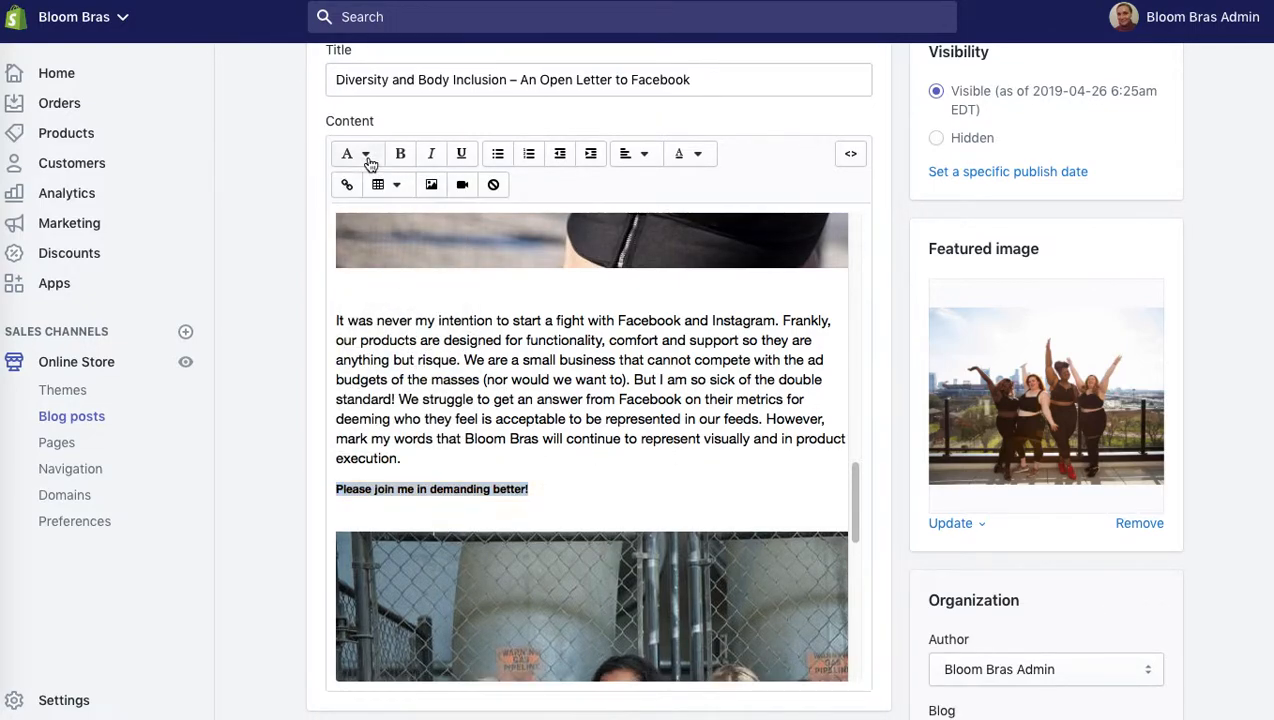
click(380, 267)
click(638, 377)
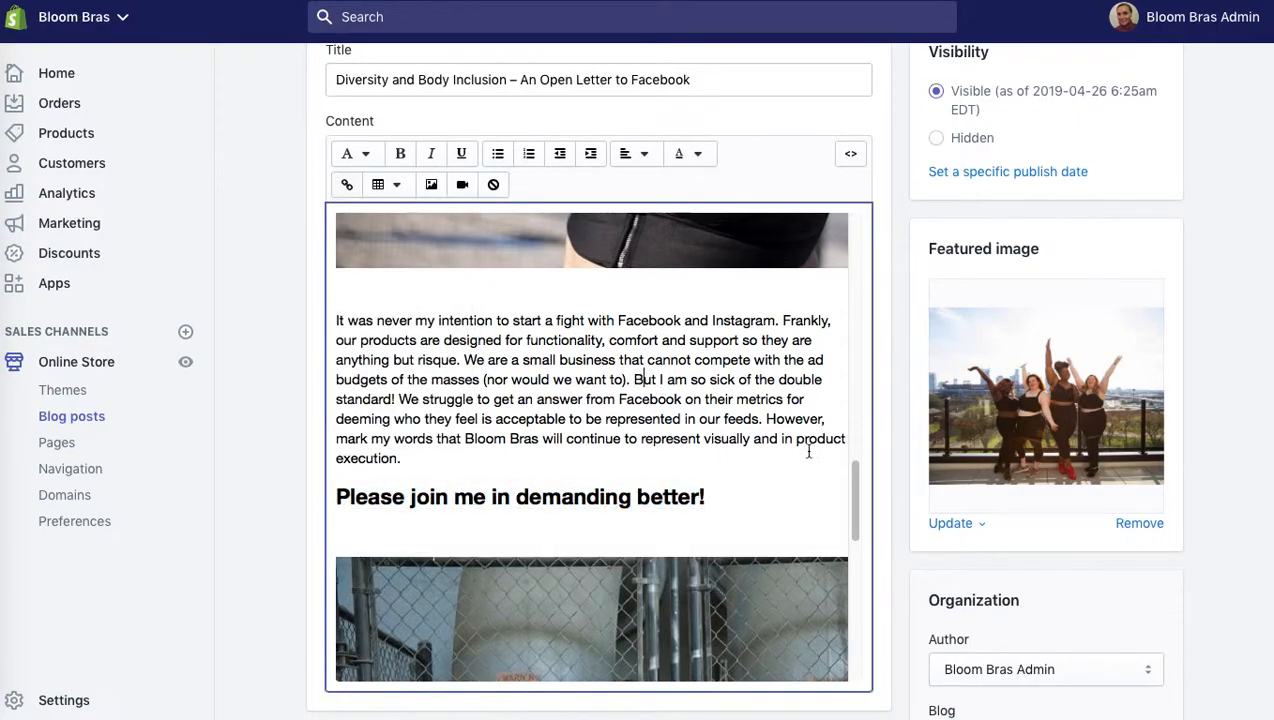
Split the opening "Recently, Bloom Bras" paragraph into three, breaking before "The reason given" and before "My feed is constantly filled".
mouse_move(855, 497)
mouse_down()
mouse_move(858, 481)
mouse_move(858, 505)
mouse_up()
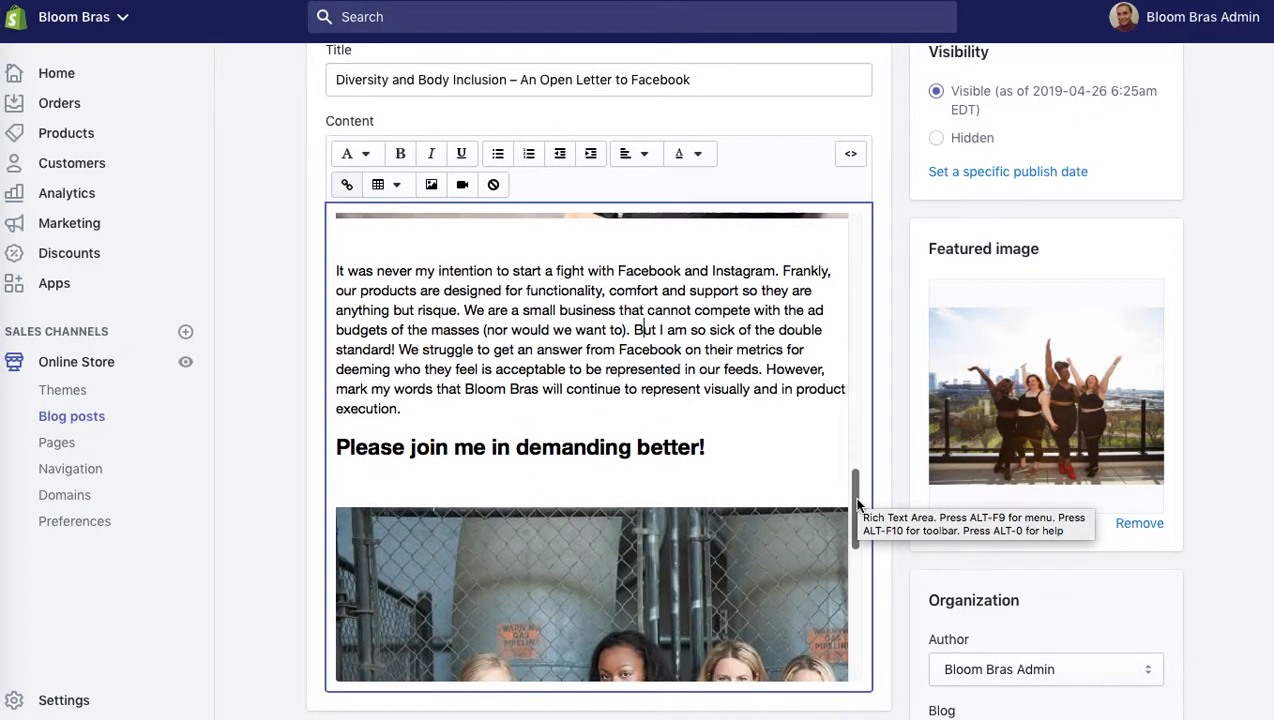
drag(853, 497, 872, 73)
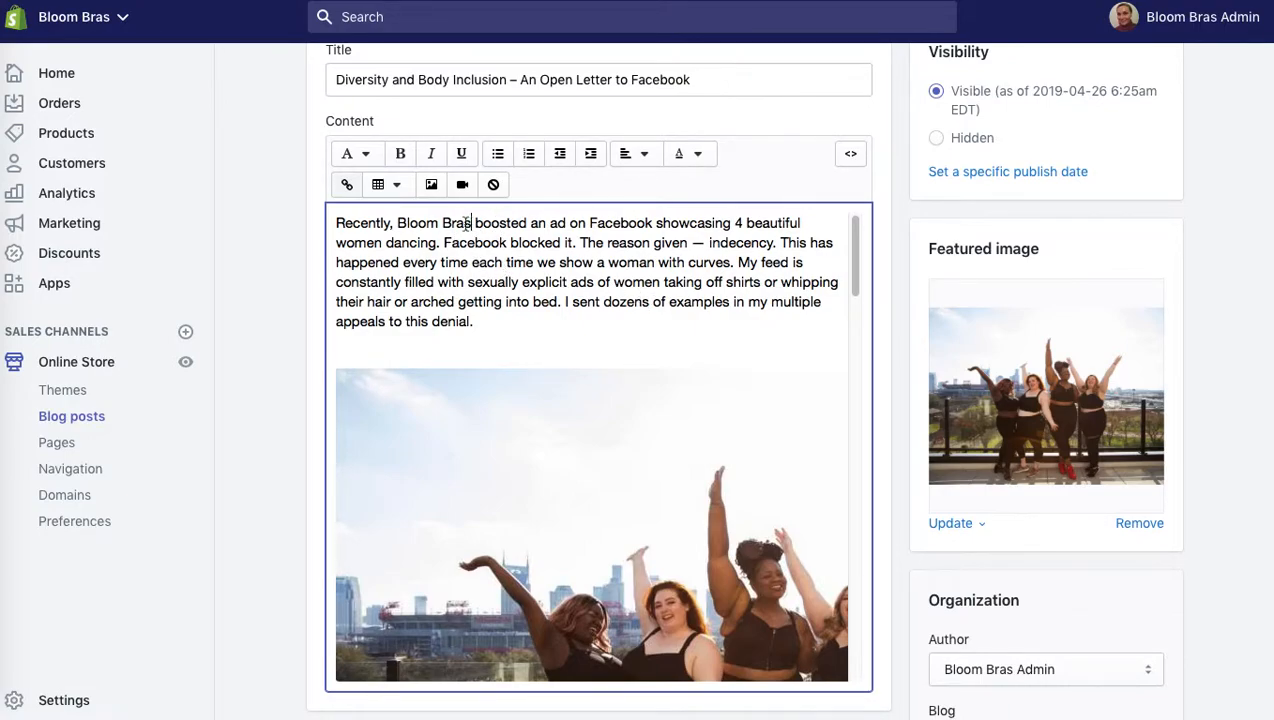
drag(472, 222, 399, 223)
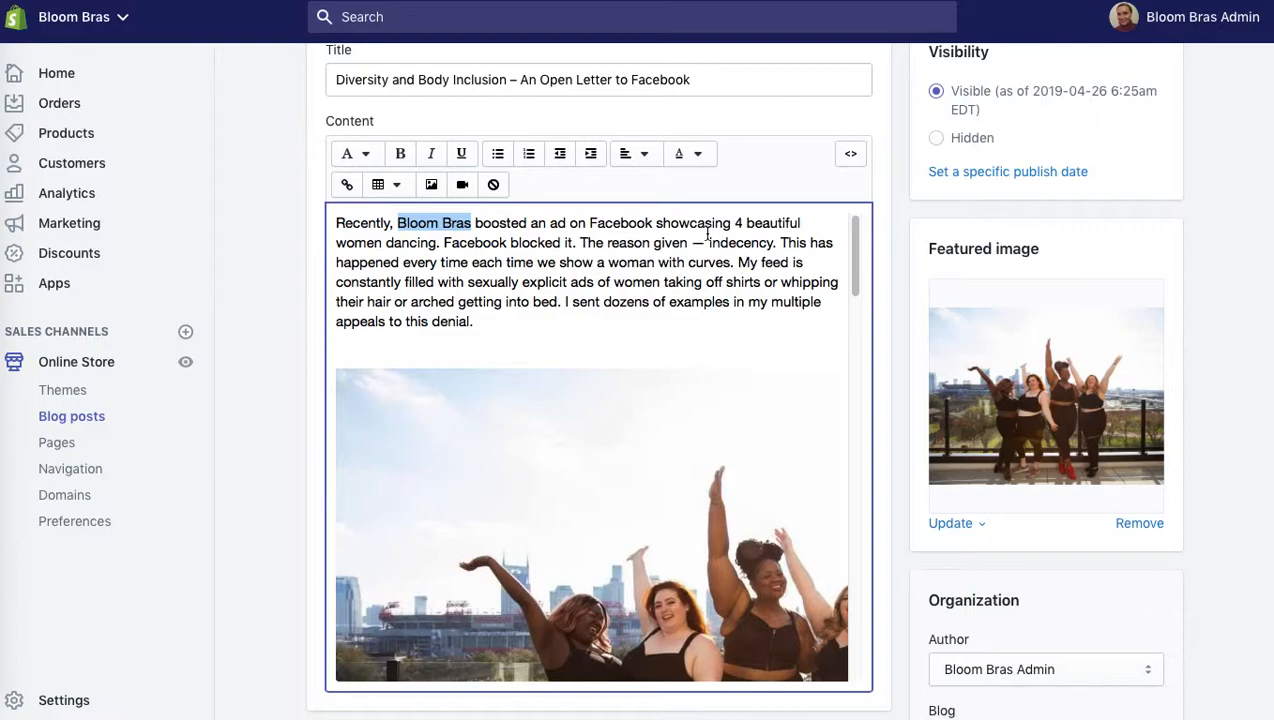
mouse_move(856, 236)
mouse_down()
mouse_move(857, 278)
mouse_move(855, 250)
mouse_up()
click(578, 243)
key(Return)
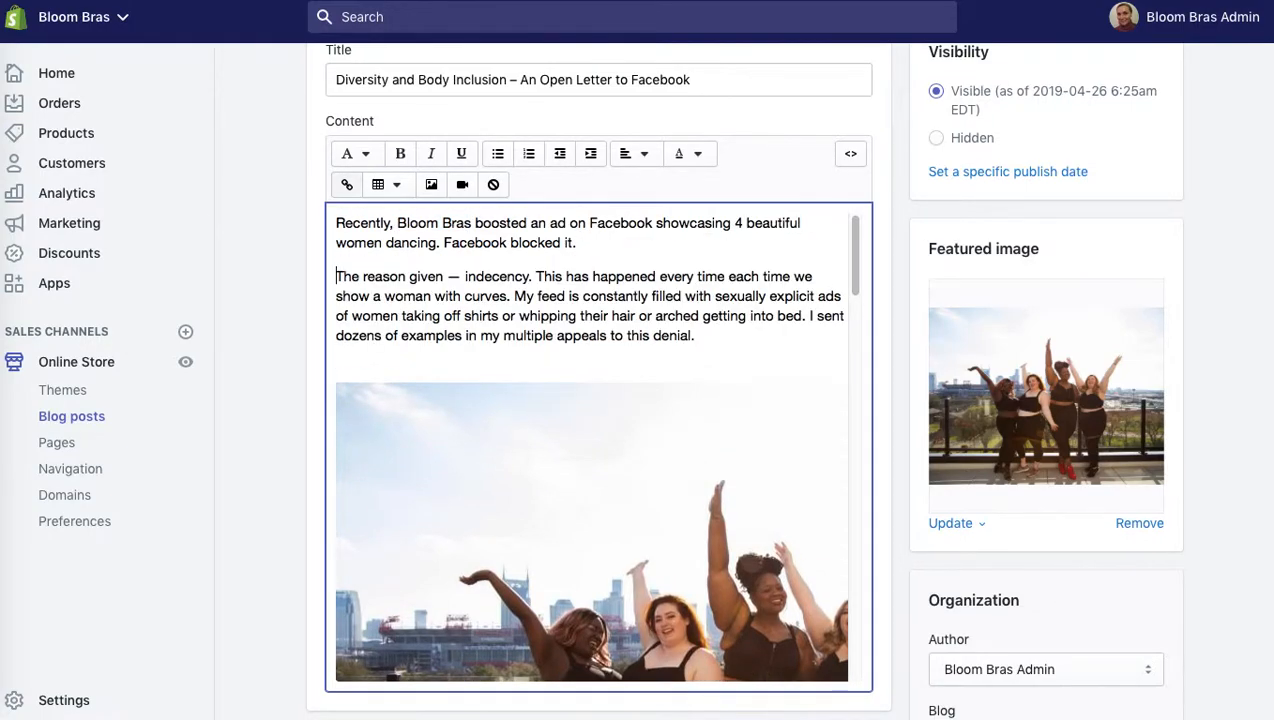
click(515, 296)
key(Return)
Break the "I am really proud" paragraph before "We are trying", and the "It was never my intention" paragraph before "We are a small business" and "However".
scroll(850, 272, down, 5)
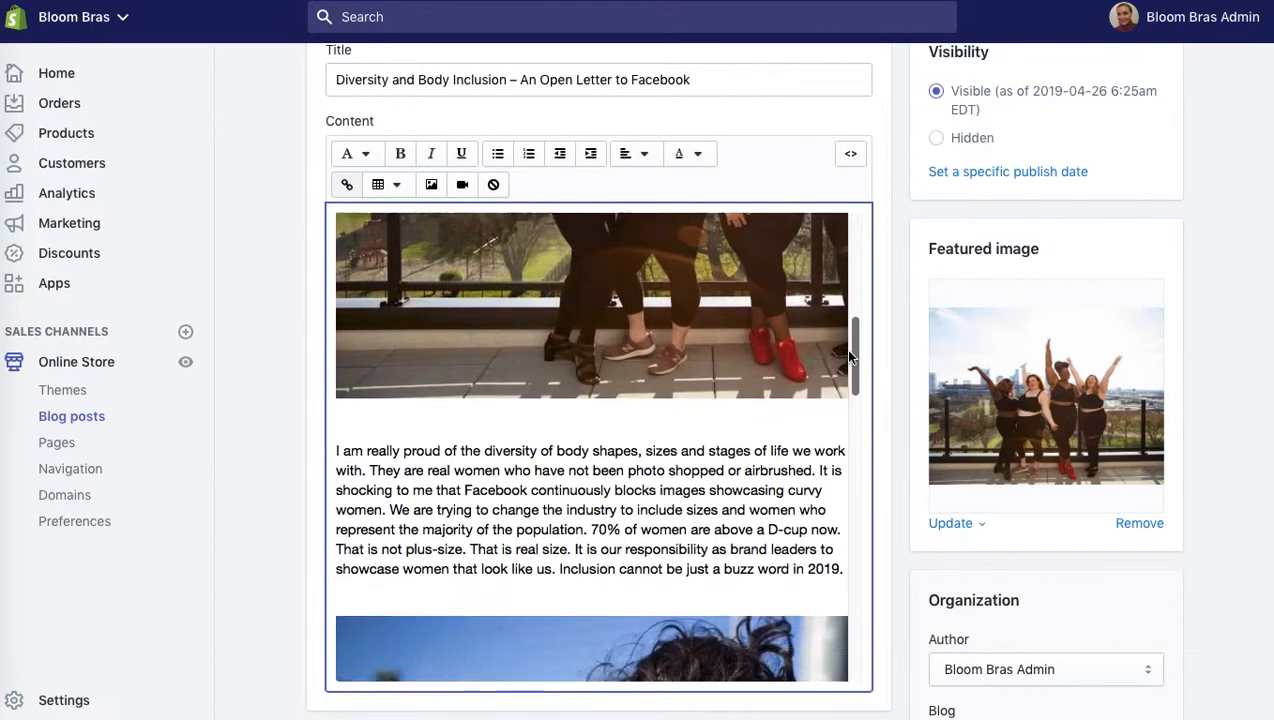
scroll(847, 366, down, 1)
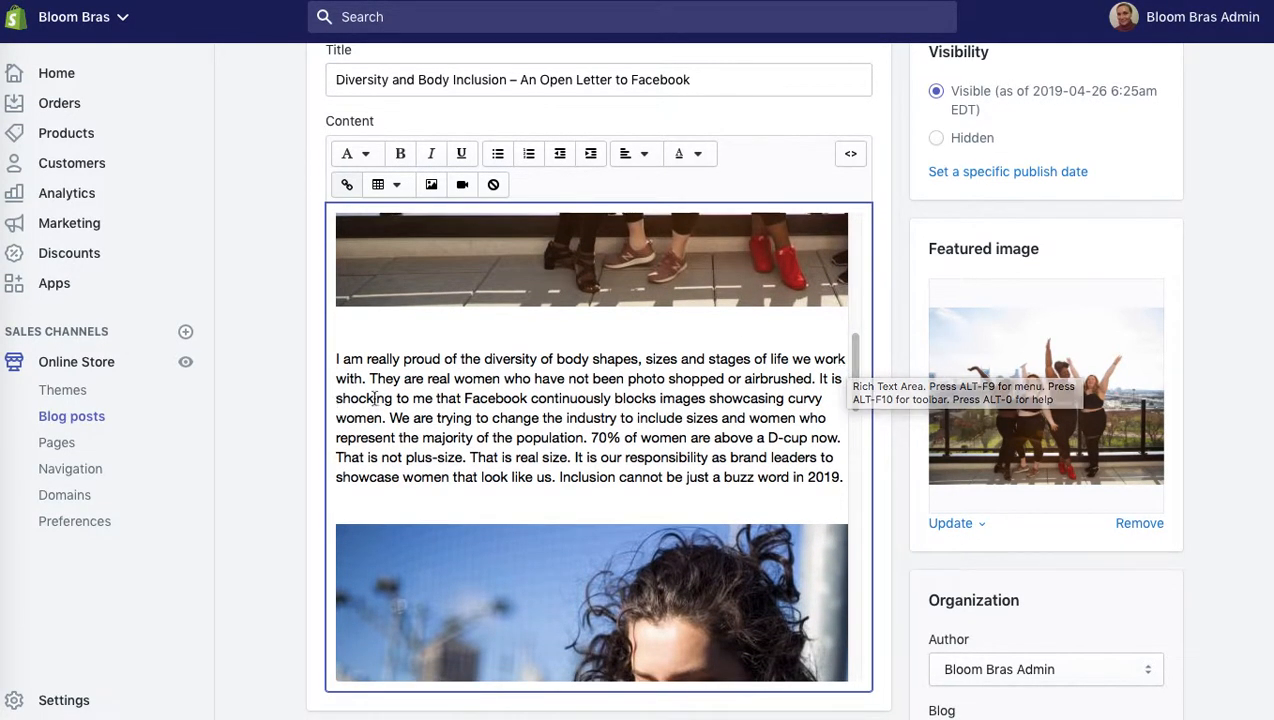
drag(857, 381, 835, 508)
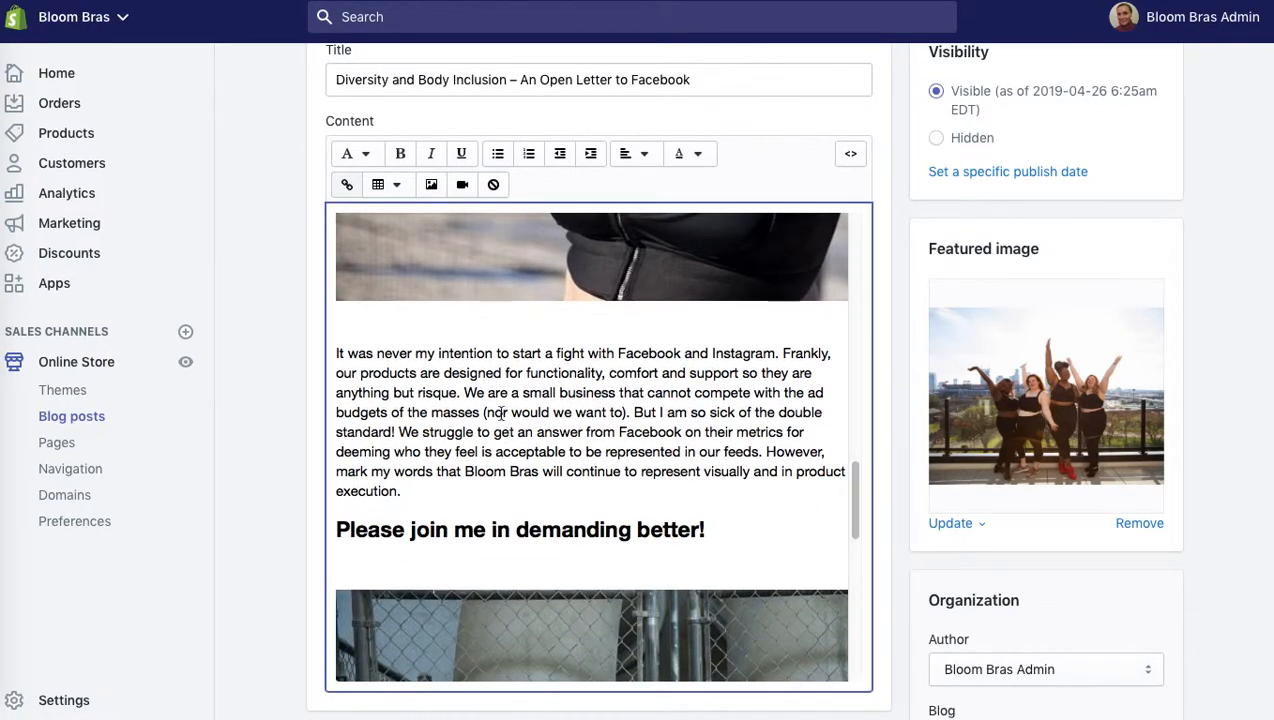
click(465, 392)
key(Return)
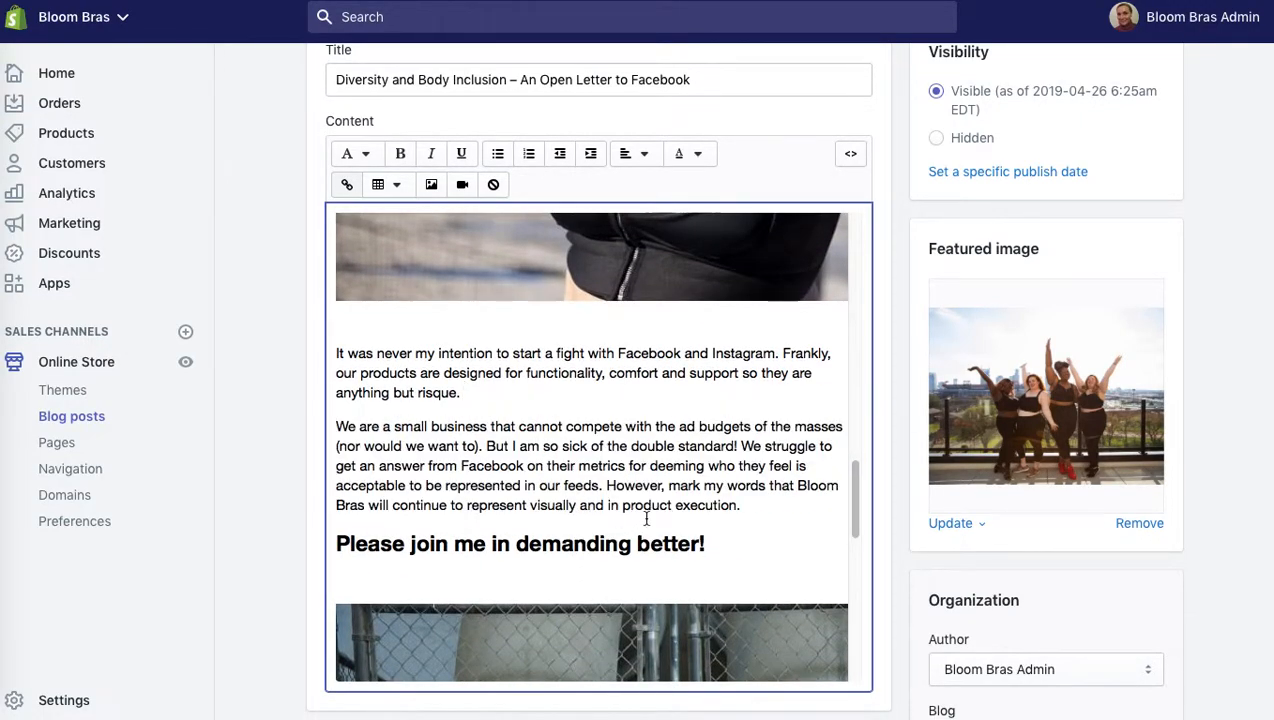
click(605, 485)
key(Return)
Check the new paragraph breaks and headings through to the author section and save the blog post.
drag(856, 482, 852, 346)
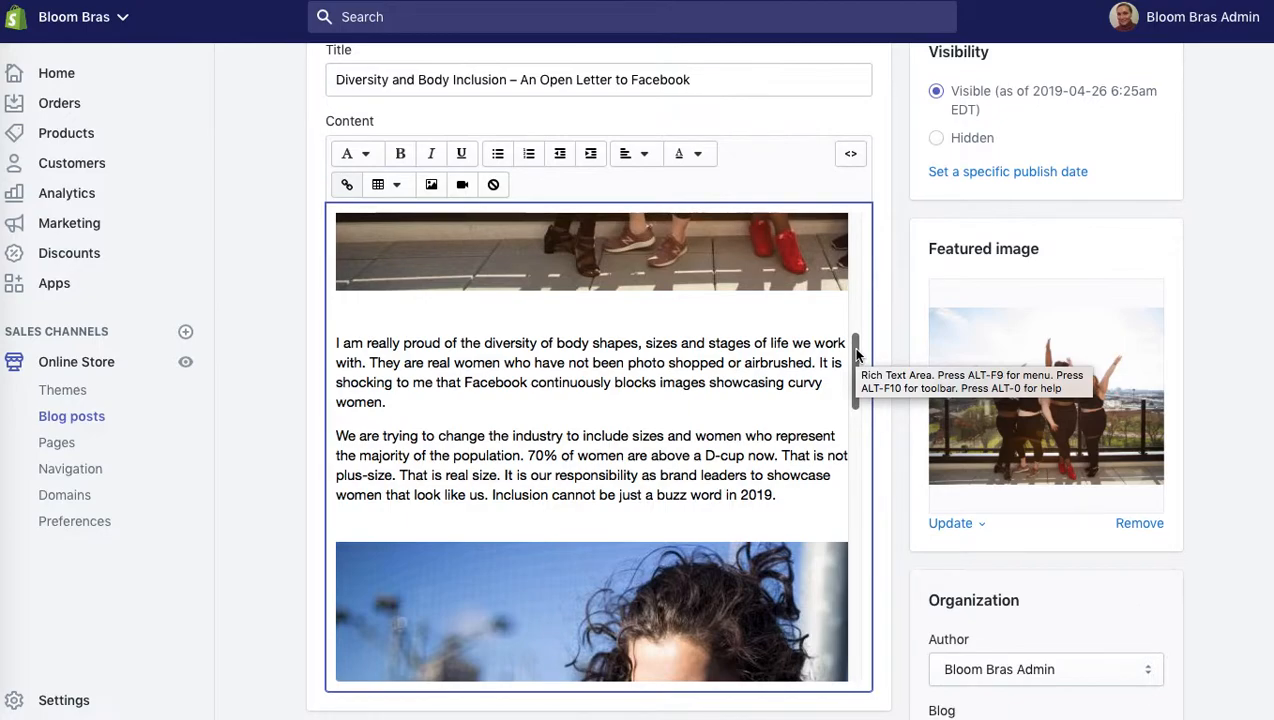
drag(856, 352, 857, 355)
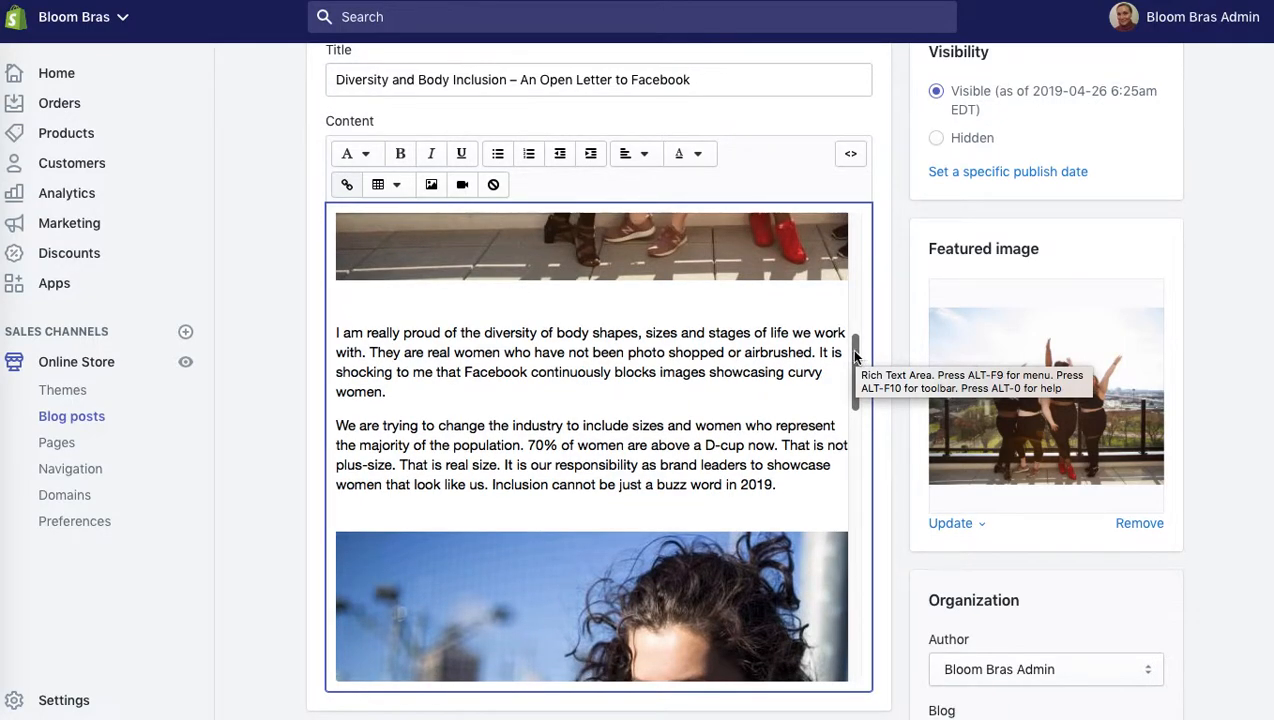
drag(855, 360, 872, 658)
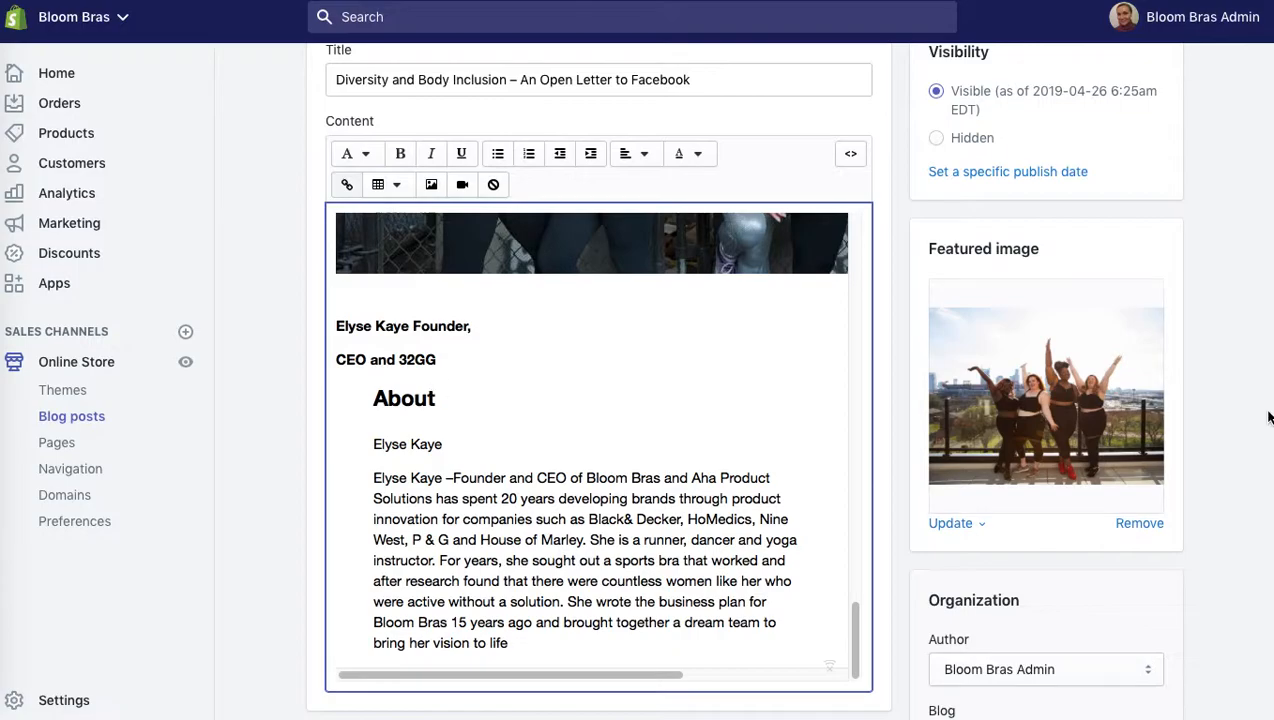
scroll(1262, 690, down, 10)
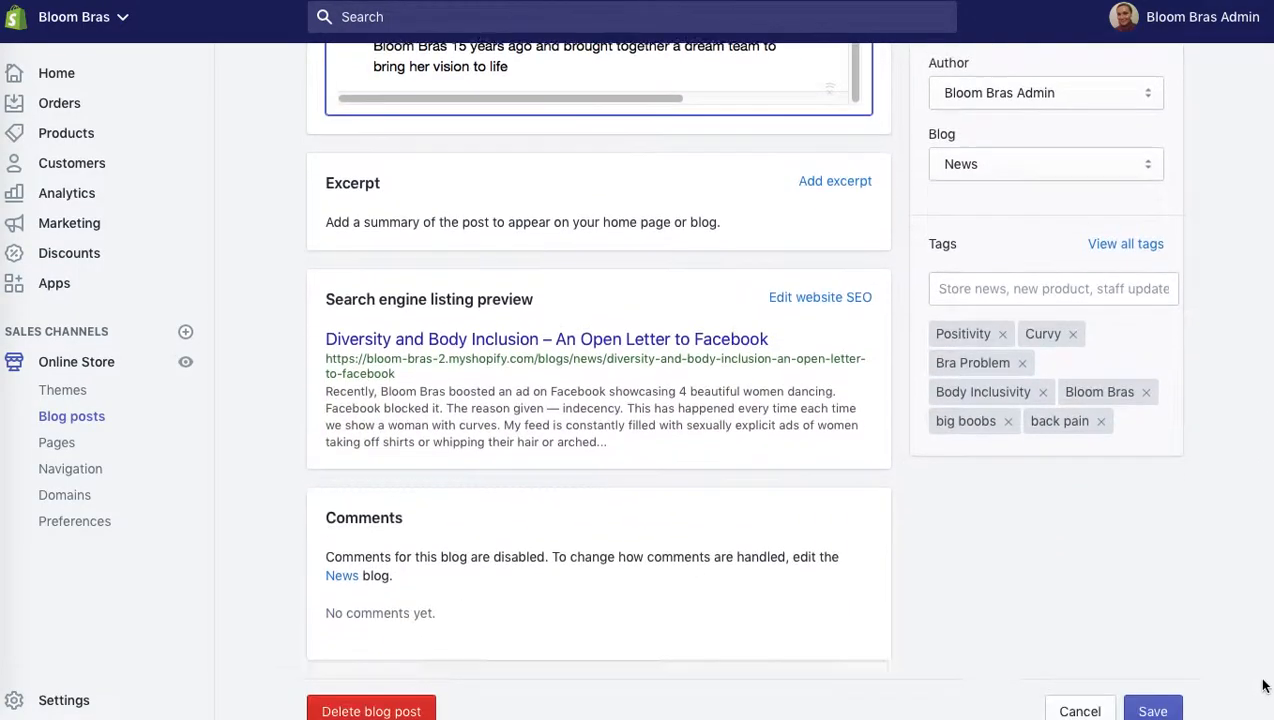
click(1158, 662)
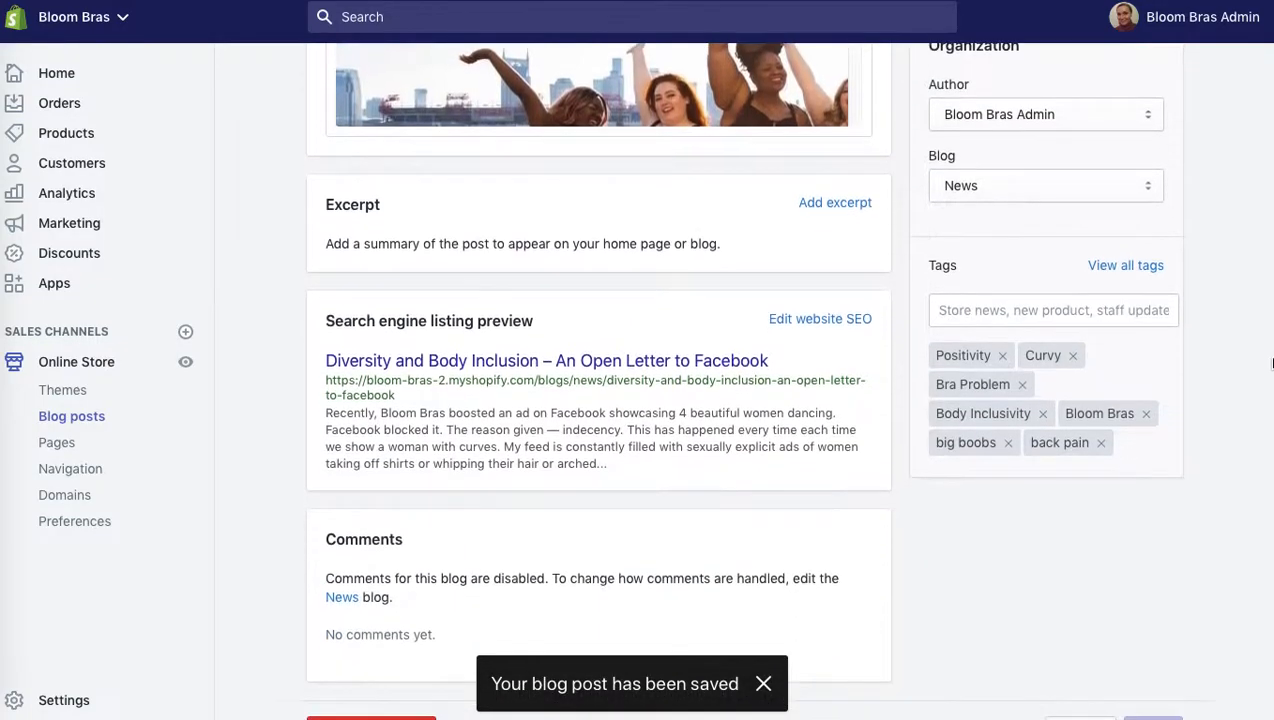
Open the post's excerpt for editing and look over the post's content, tags and search engine listing preview.
scroll(1260, 516, down, 2)
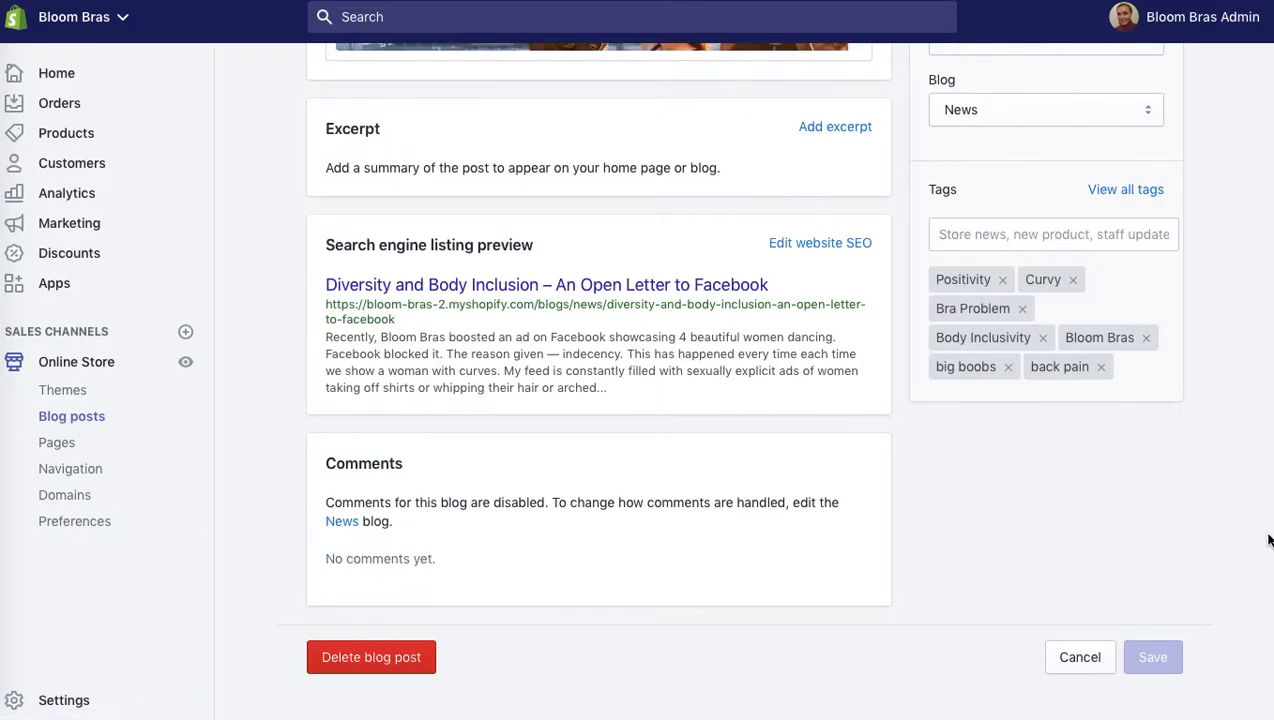
scroll(640, 380, up, 5)
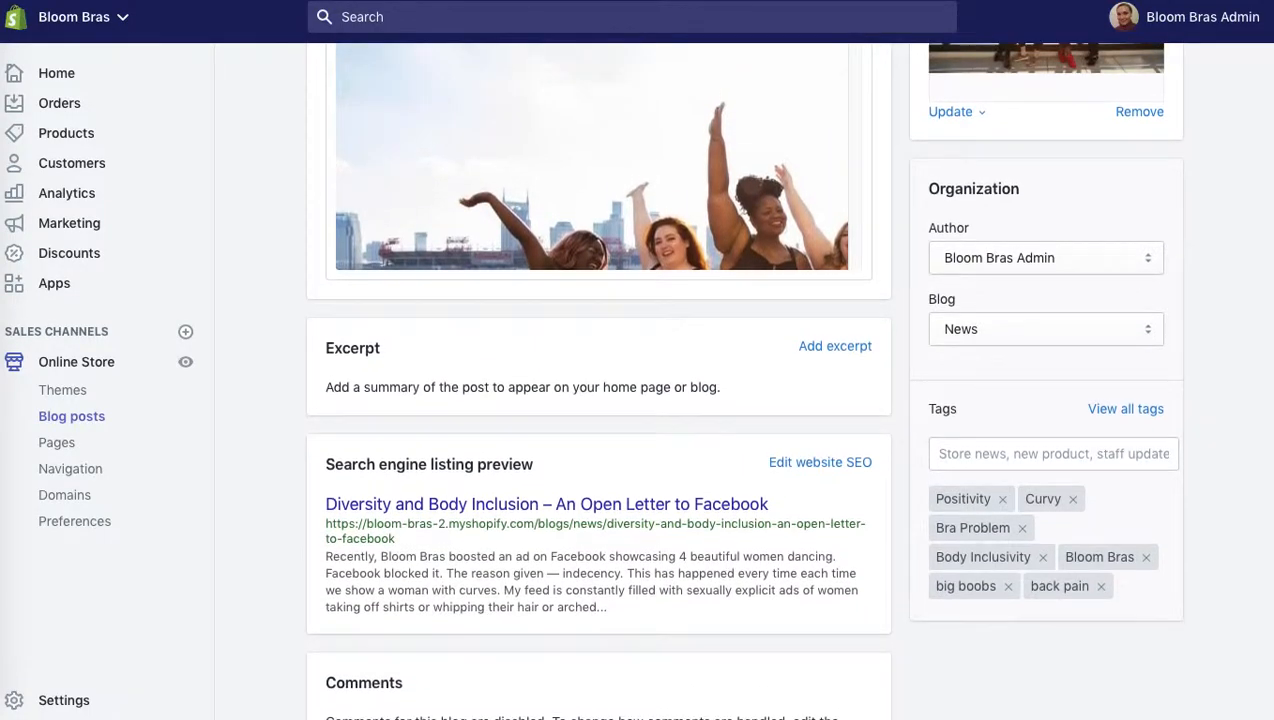
click(853, 351)
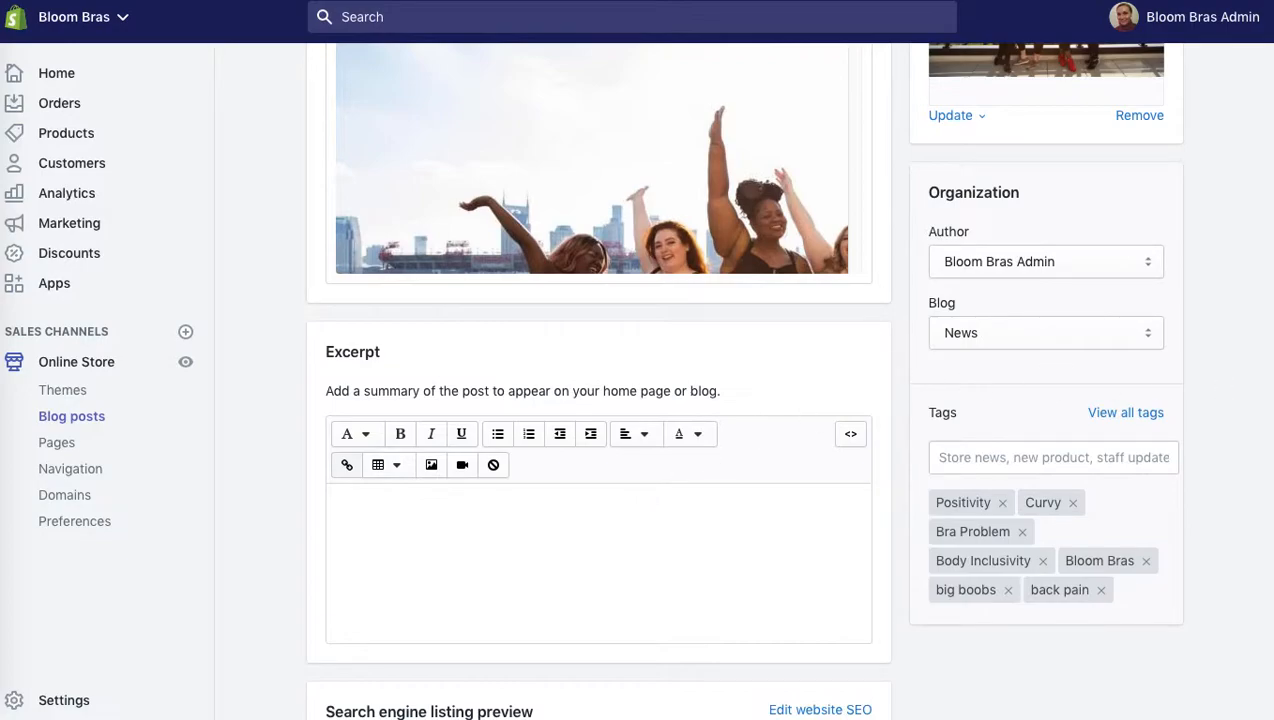
scroll(822, 423, up, 10)
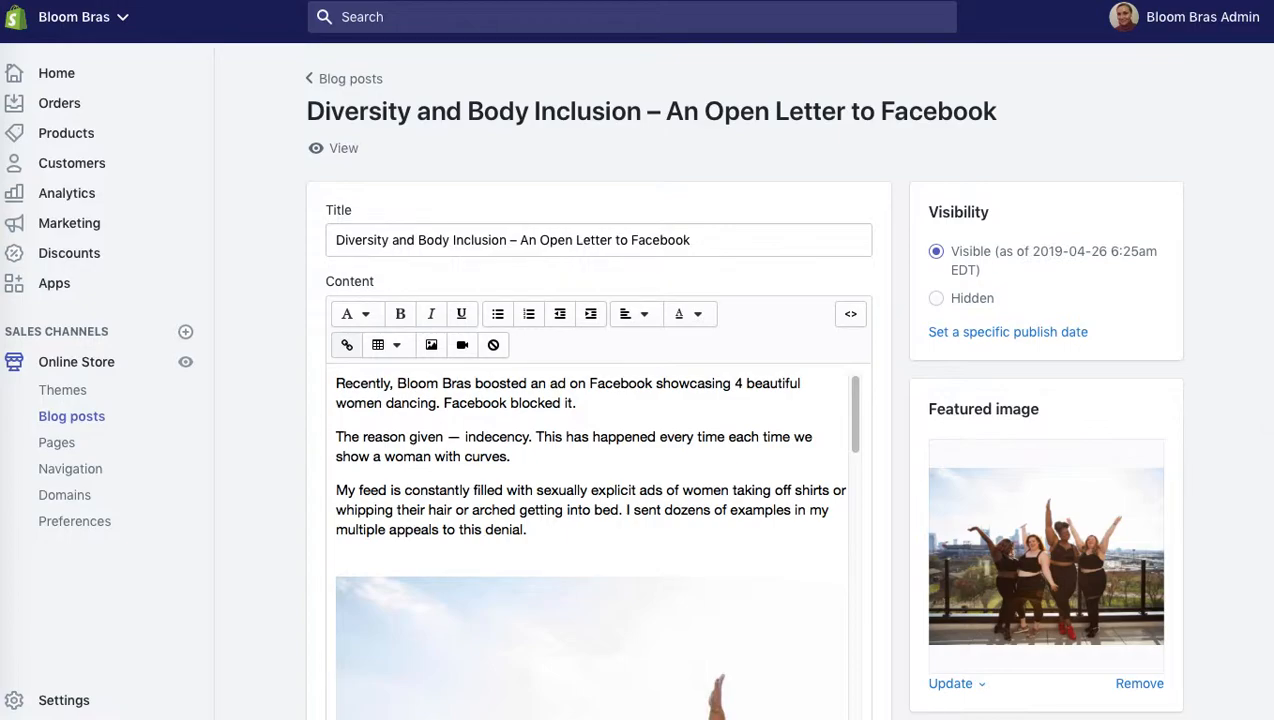
scroll(743, 380, down, 3)
scroll(1251, 370, down, 10)
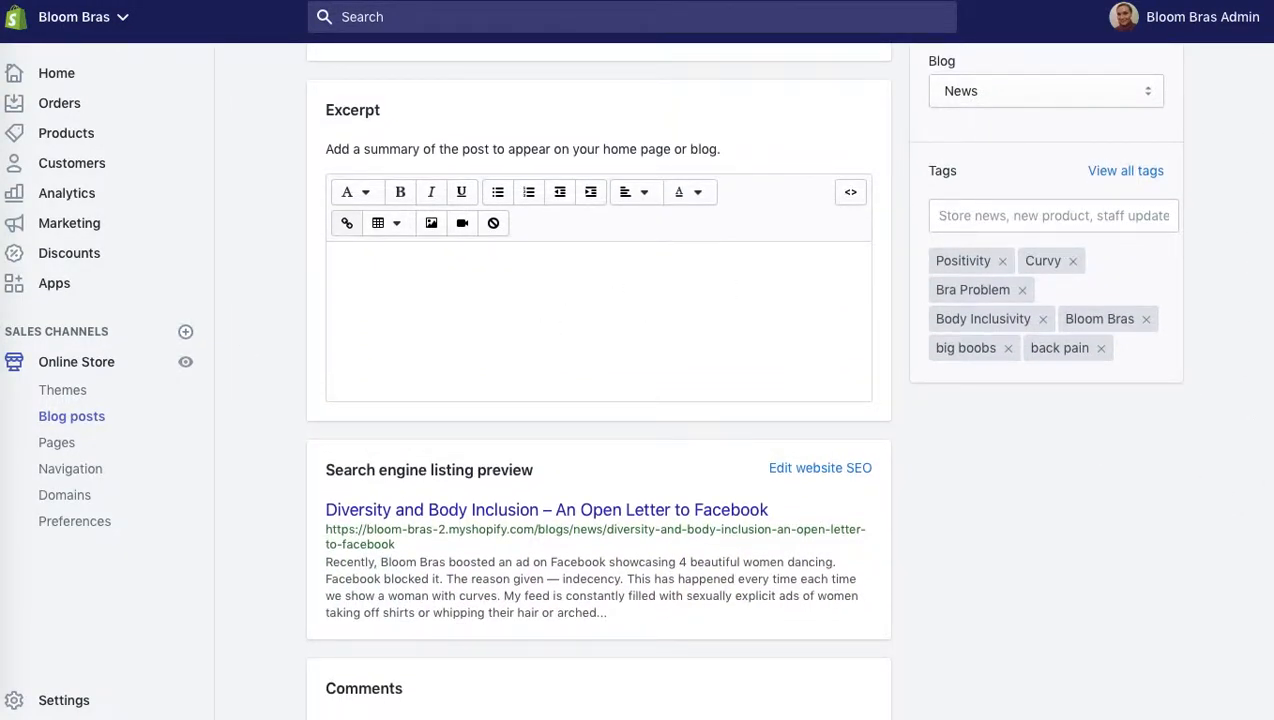
scroll(743, 380, up, 13)
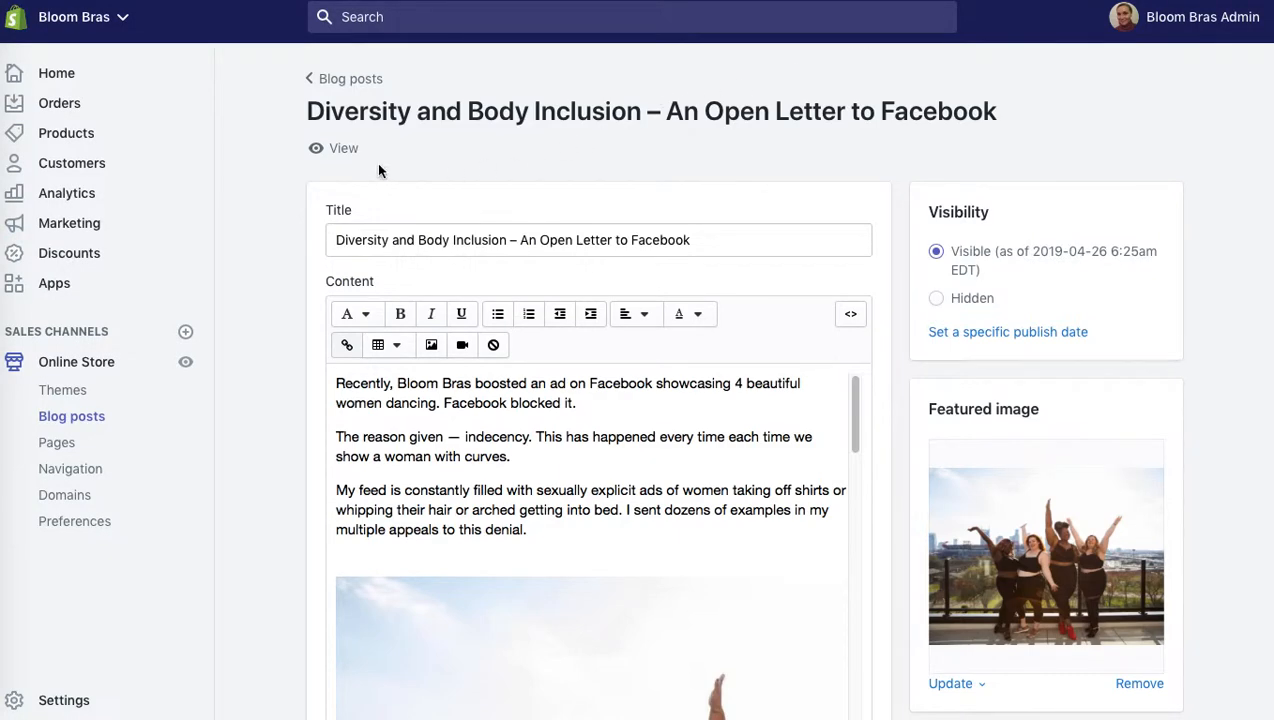
Open the live blog post and review its paragraph breaks, images, "Please join me in demanding better!" heading, About section and share links.
click(338, 152)
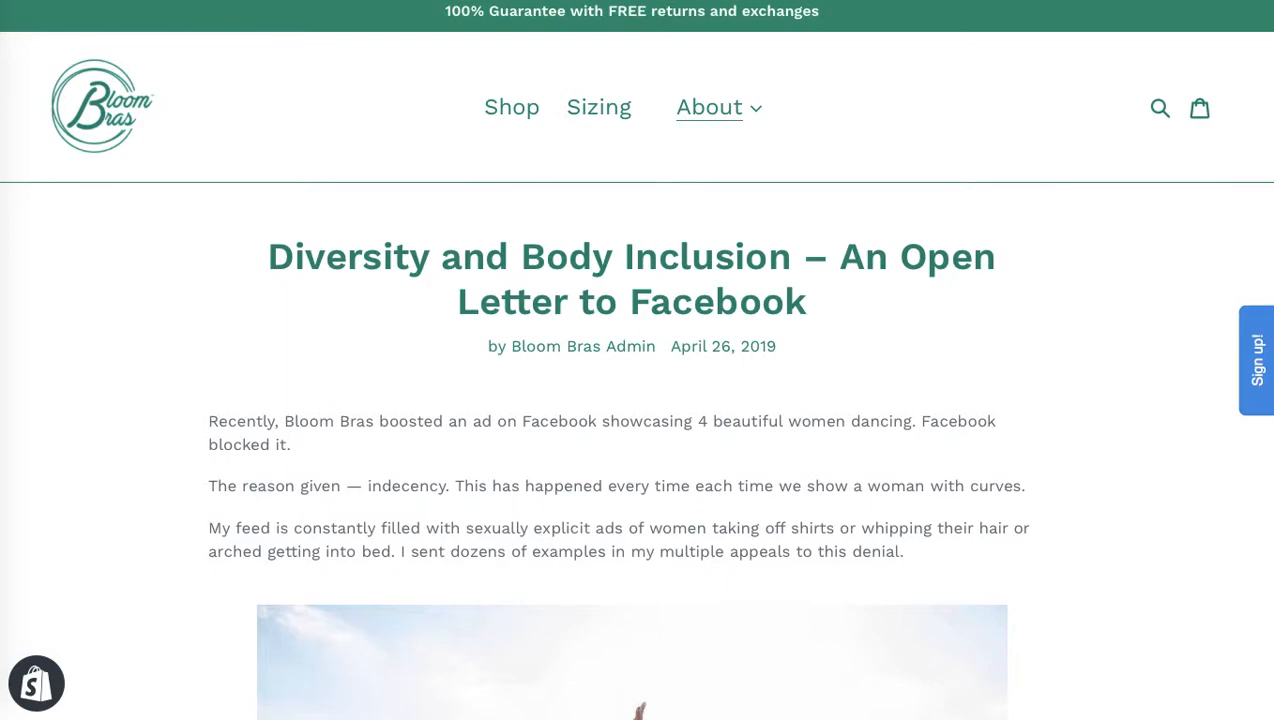
scroll(637, 400, down, 3)
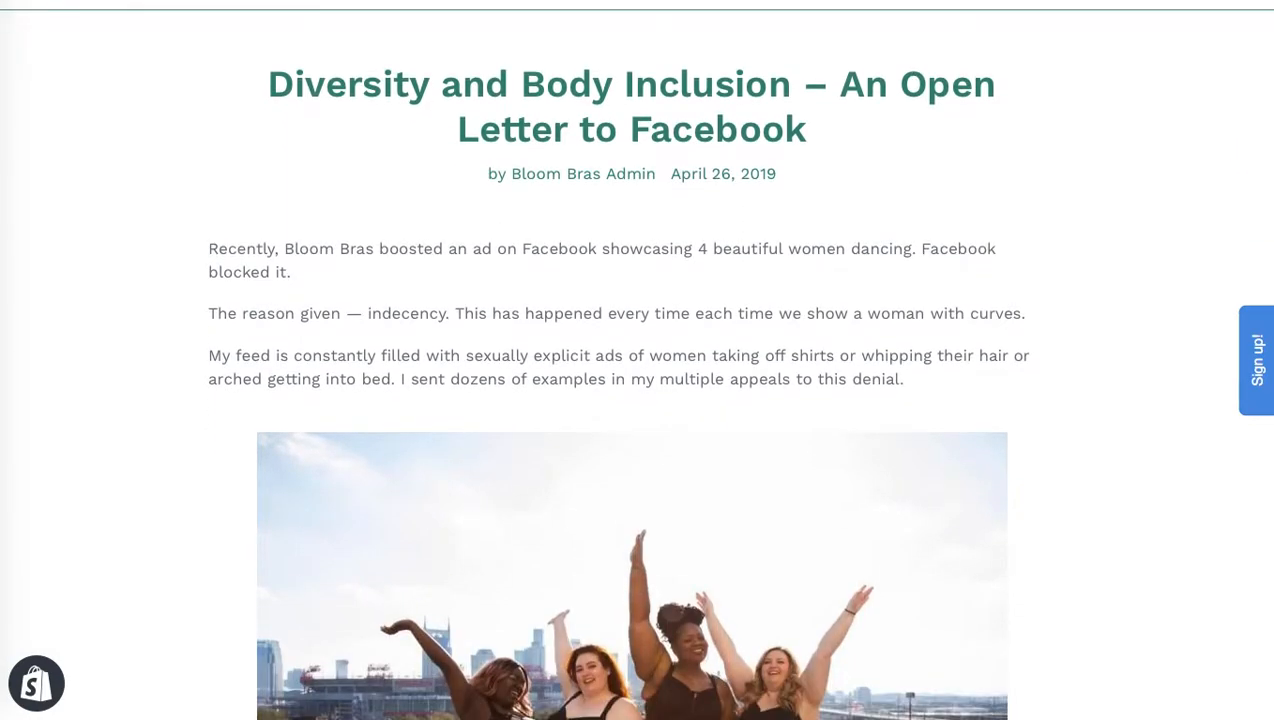
scroll(637, 400, down, 1)
scroll(1262, 188, down, 5)
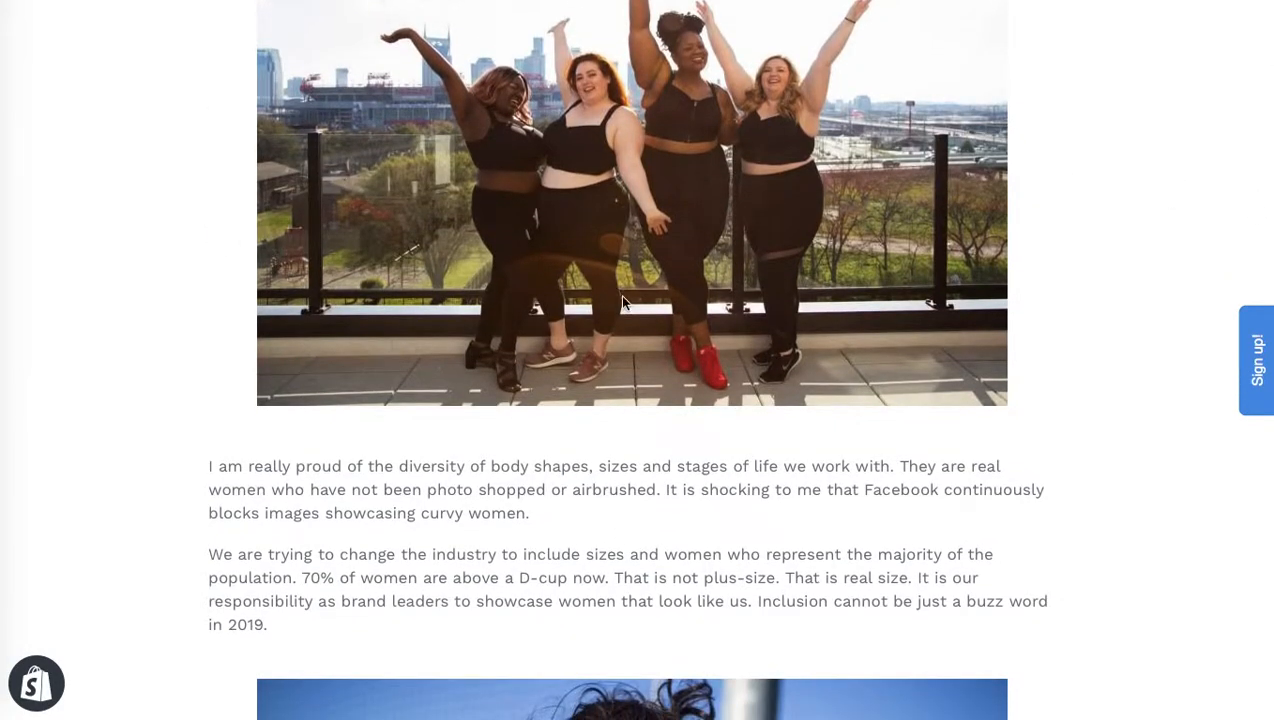
scroll(1259, 405, down, 8)
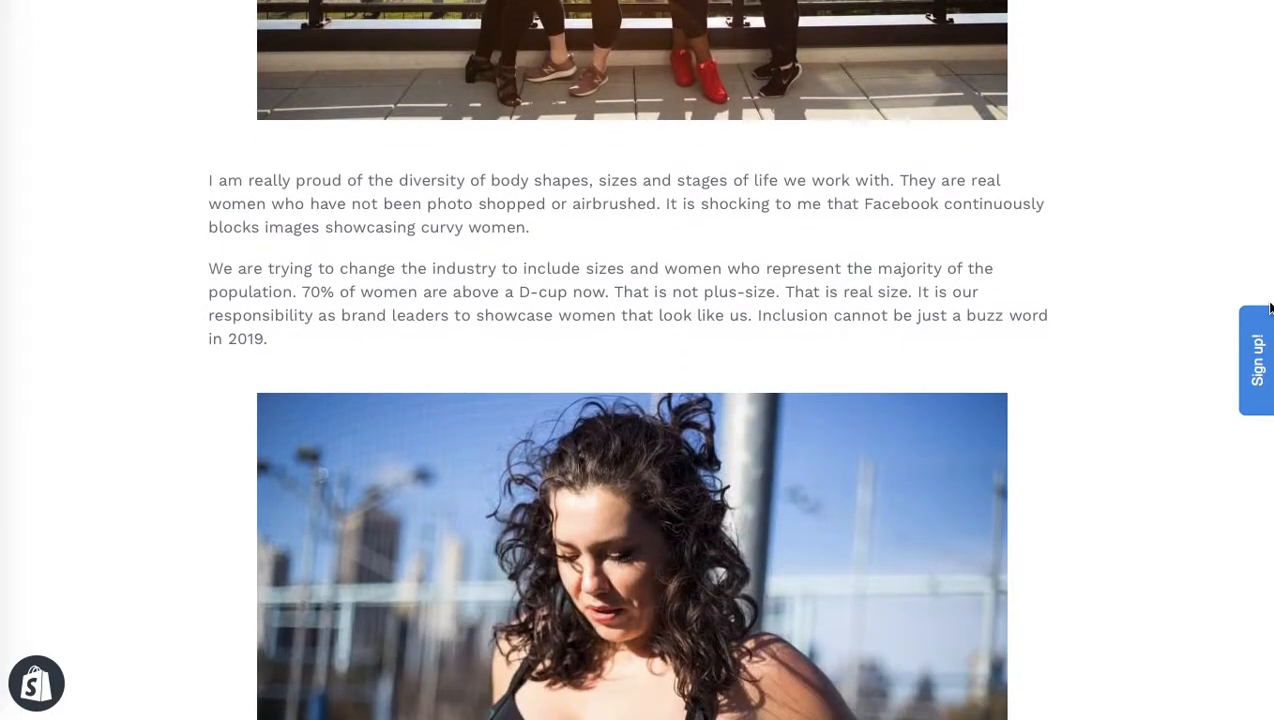
scroll(1262, 300, up, 7)
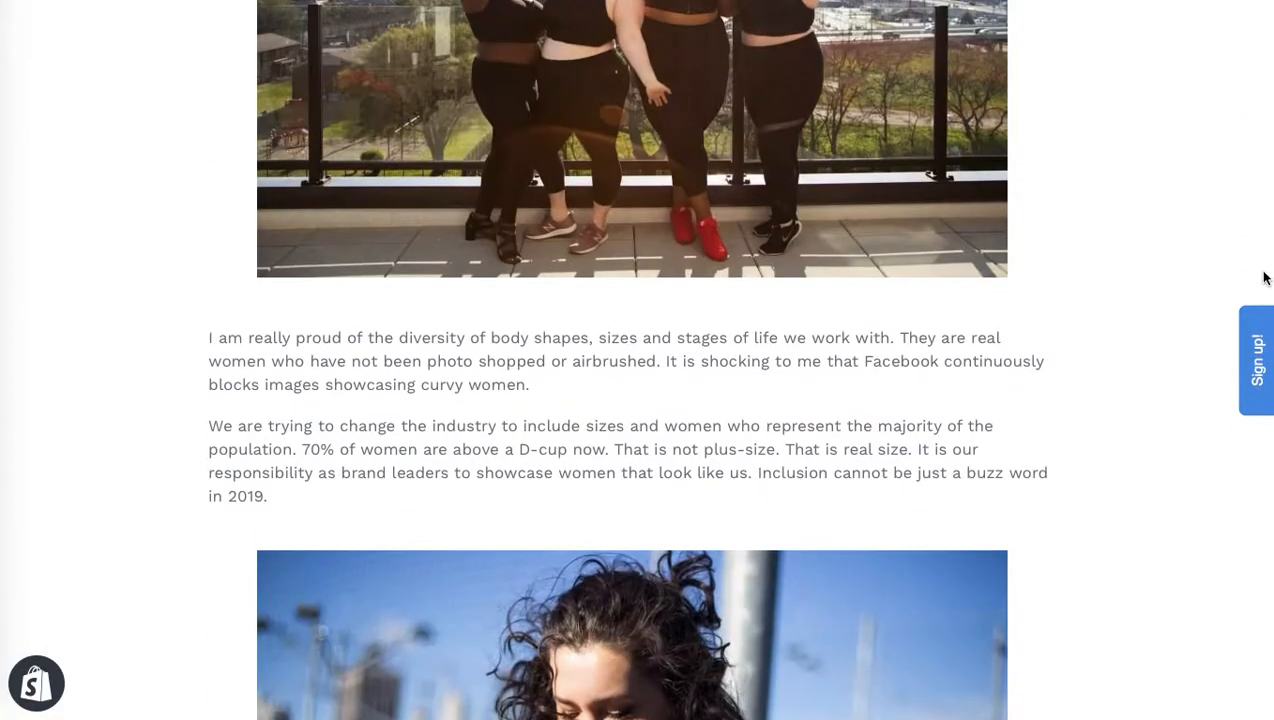
scroll(1250, 450, down, 10)
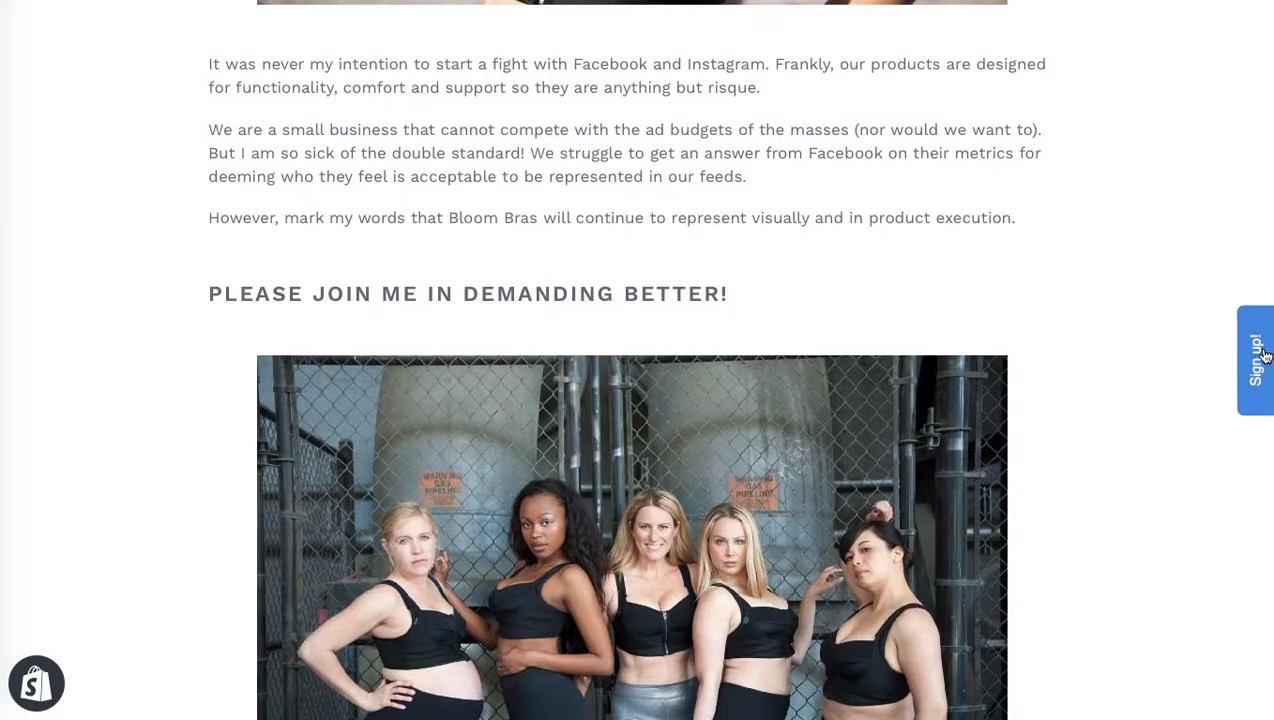
scroll(1266, 480, down, 5)
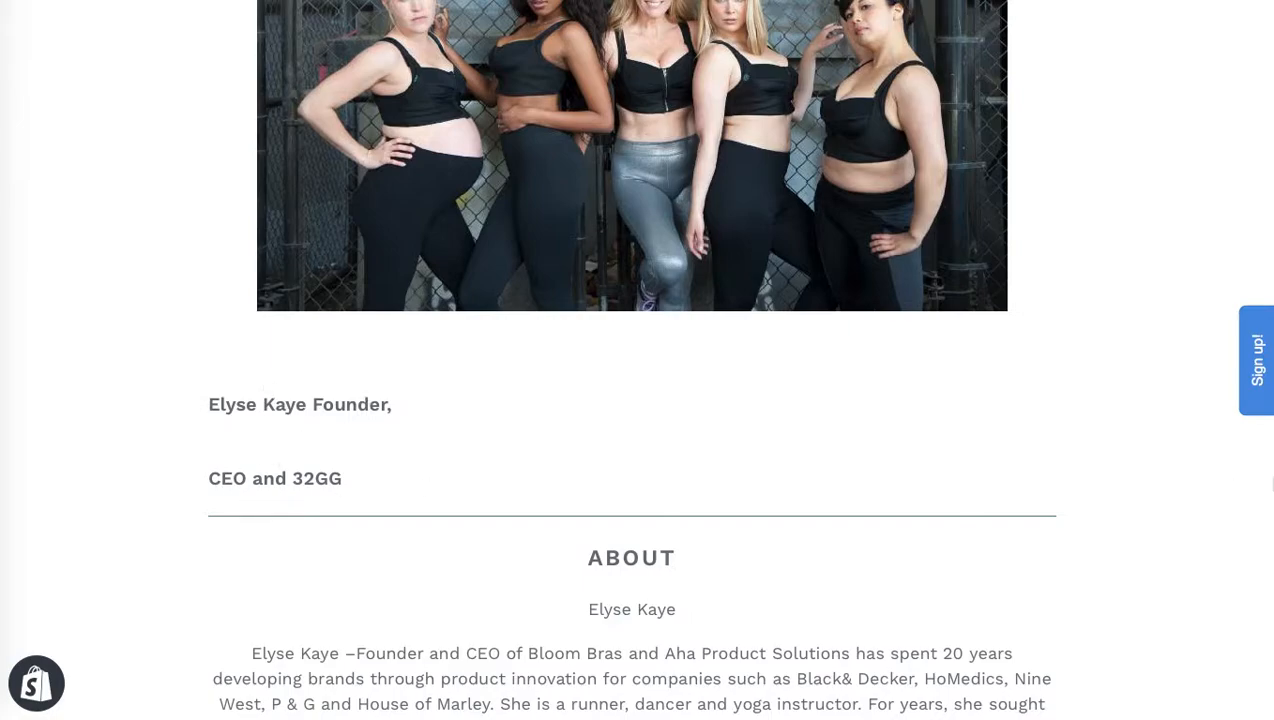
scroll(637, 360, down, 2)
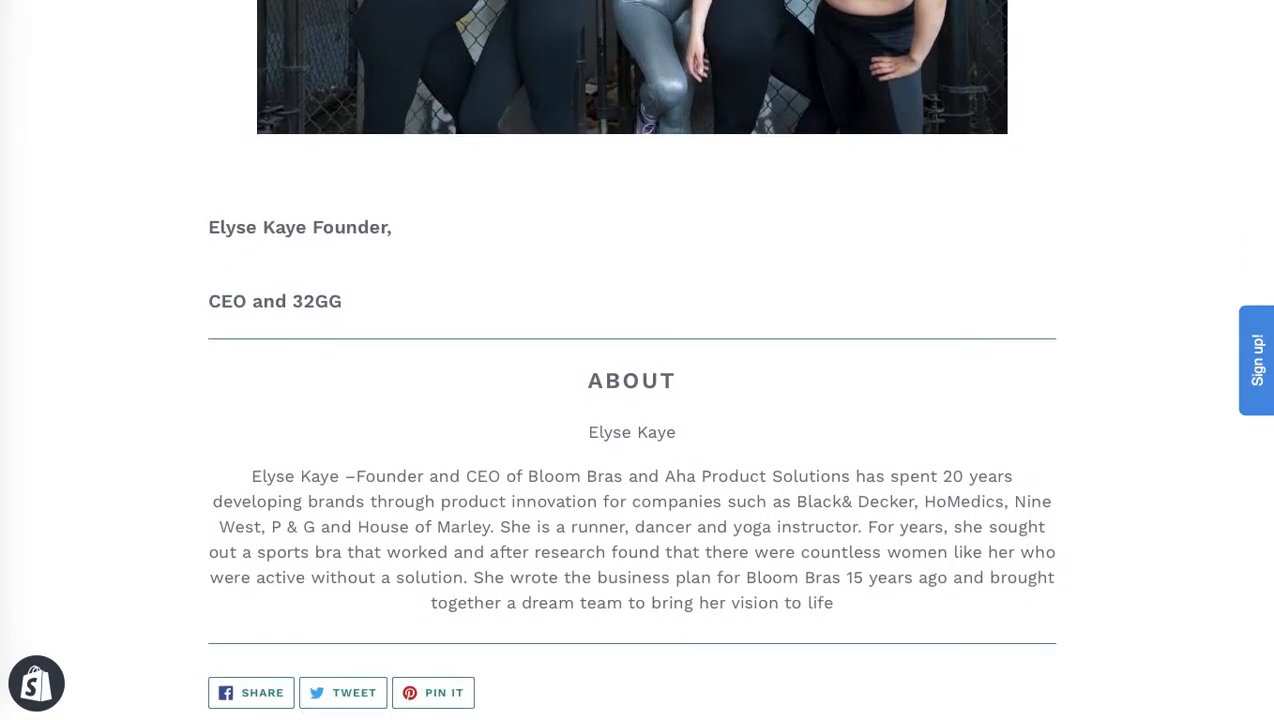
scroll(1272, 550, down, 2)
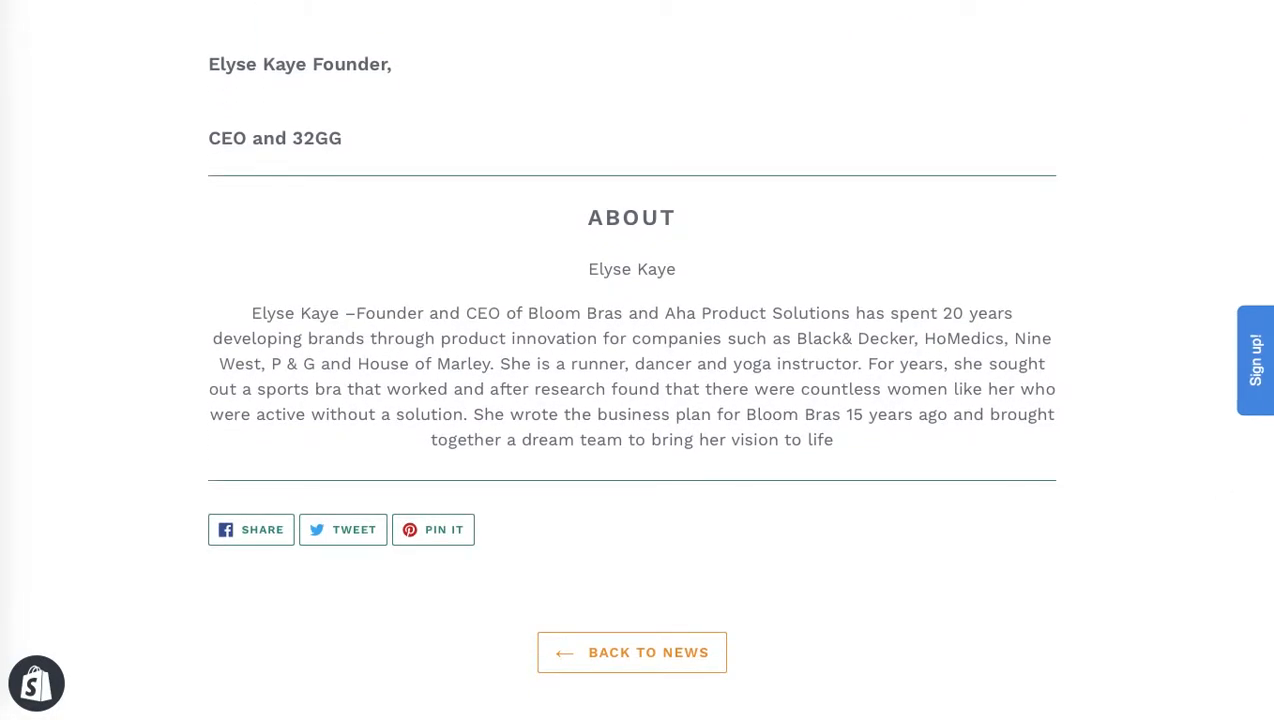
scroll(637, 360, down, 2)
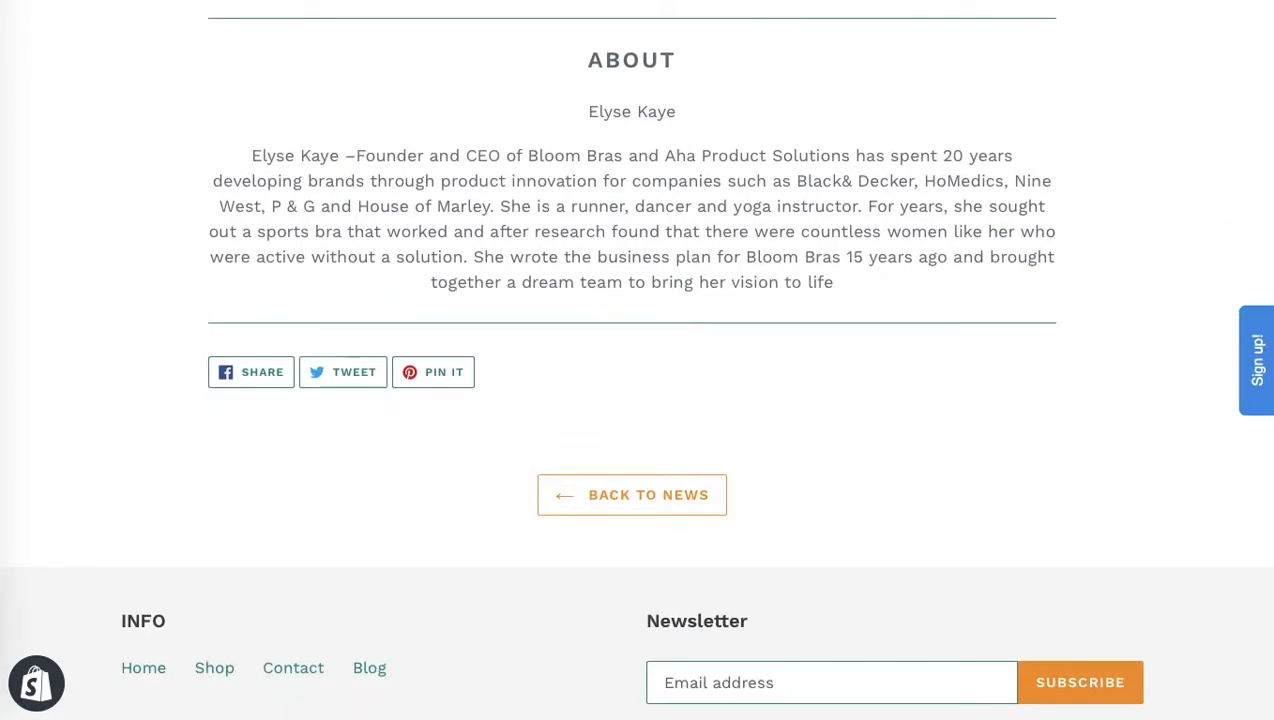
Return to the post's editing page and check its tags, search engine listing preview and comments section.
scroll(637, 360, up, 20)
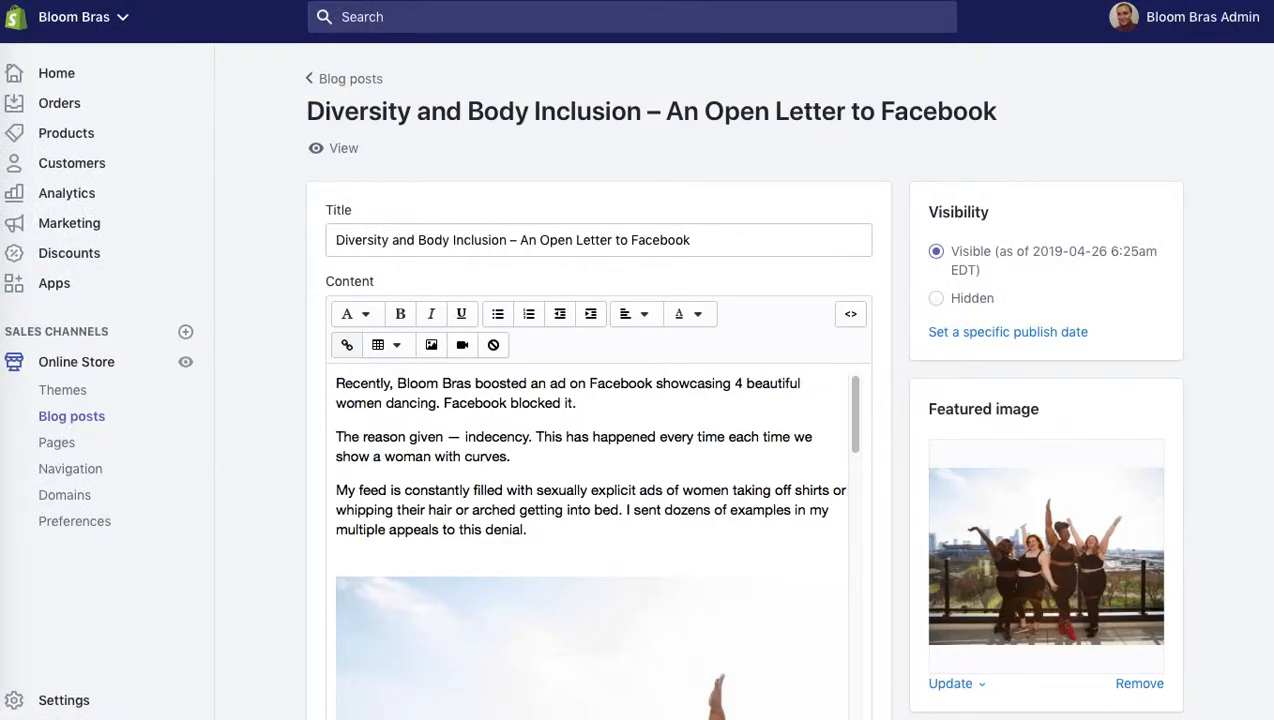
scroll(758, 500, down, 15)
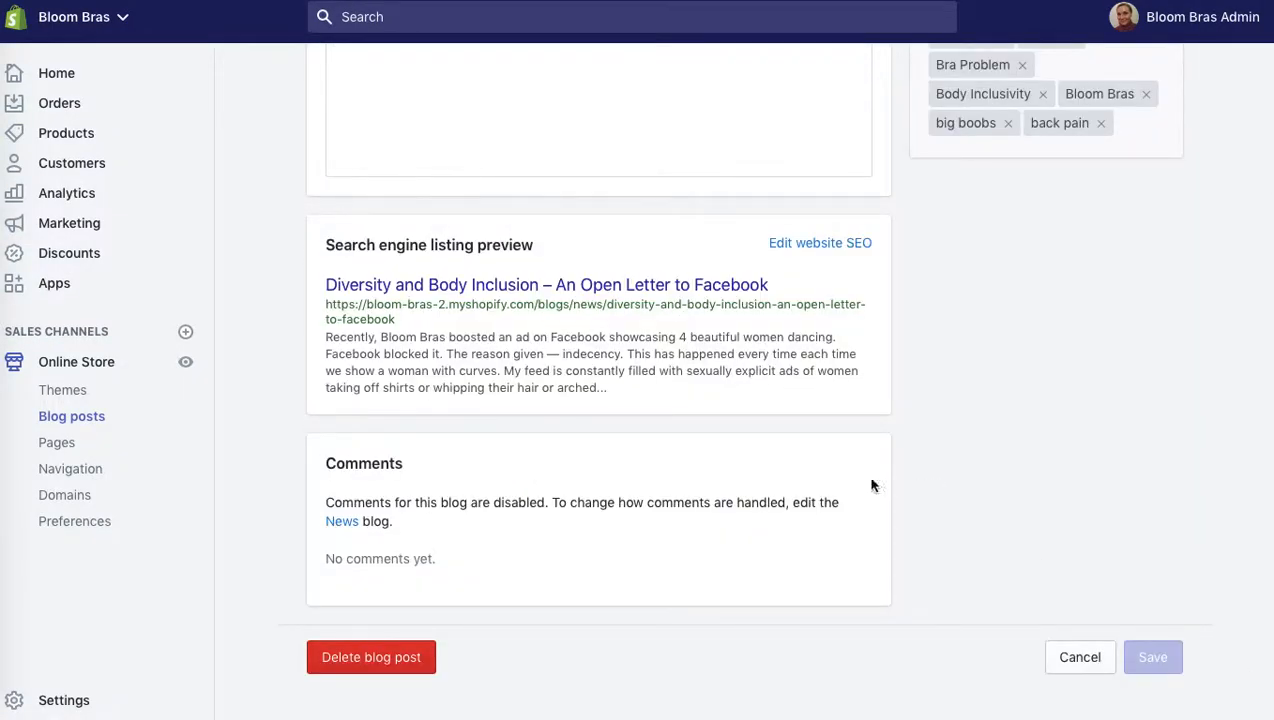